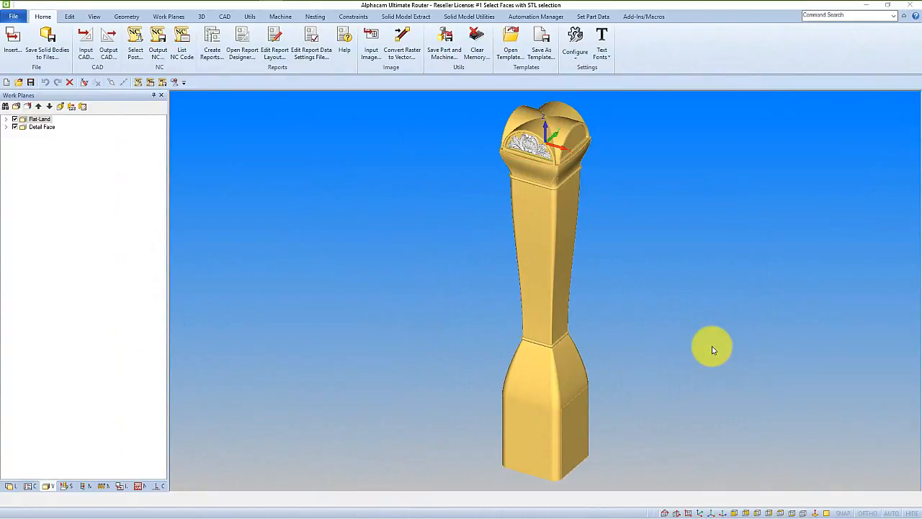
Activate the Detail Face work plane on the carved arch panel and refresh the display.
{"action": "left_click", "coordinate": [519, 130]}
{"action": "scroll", "coordinate": [520, 129], "scroll_direction": "up", "scroll_amount": 4}
{"action": "scroll", "coordinate": [522, 131], "scroll_direction": "up", "scroll_amount": 3}
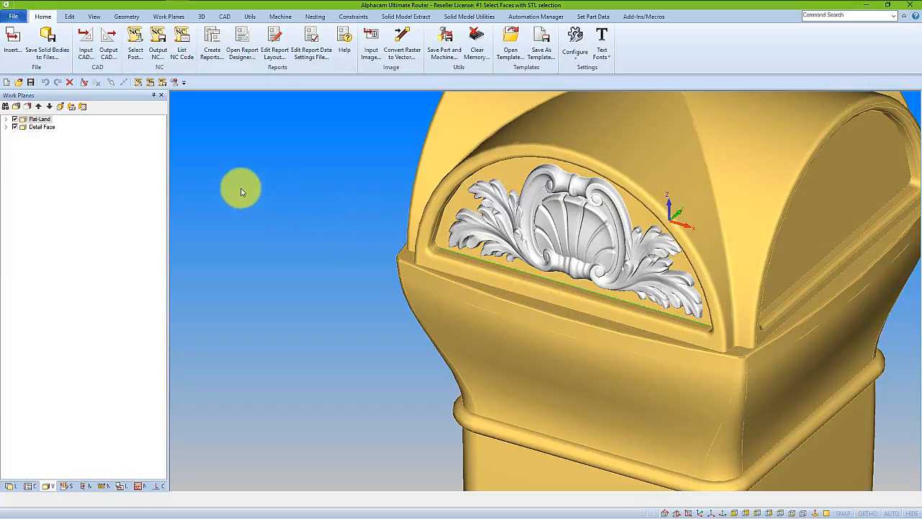
{"action": "left_click", "coordinate": [41, 128]}
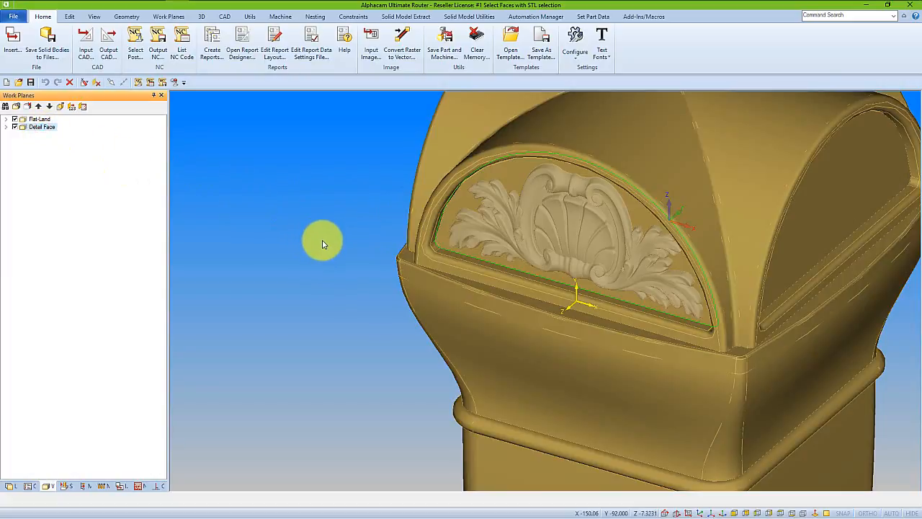
{"action": "right_click", "coordinate": [472, 184]}
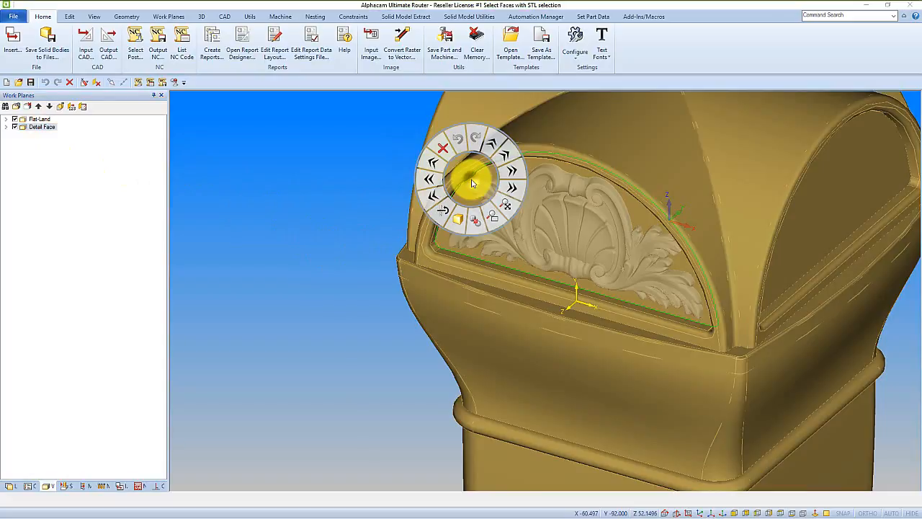
{"action": "left_click", "coordinate": [480, 223]}
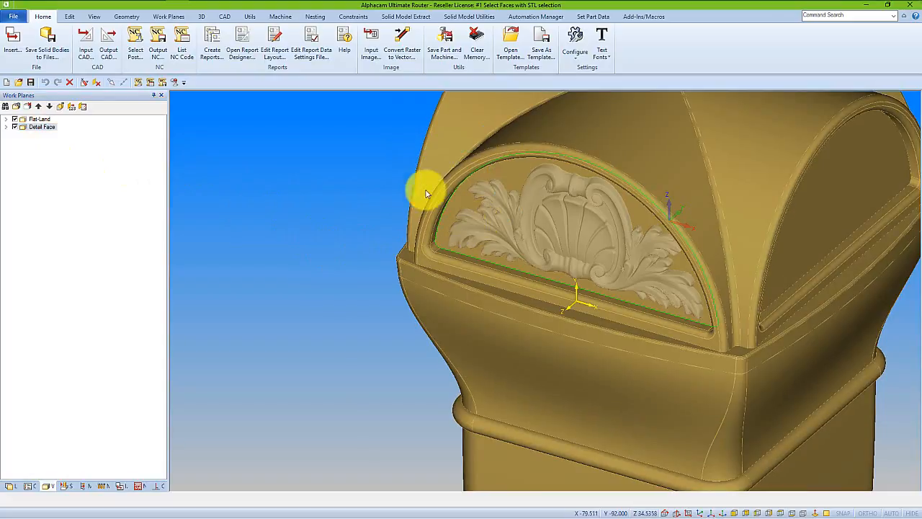
Select the 2MM BALL tool from the Alphacam 2017 R1 tool folder.
{"action": "left_click", "coordinate": [281, 18]}
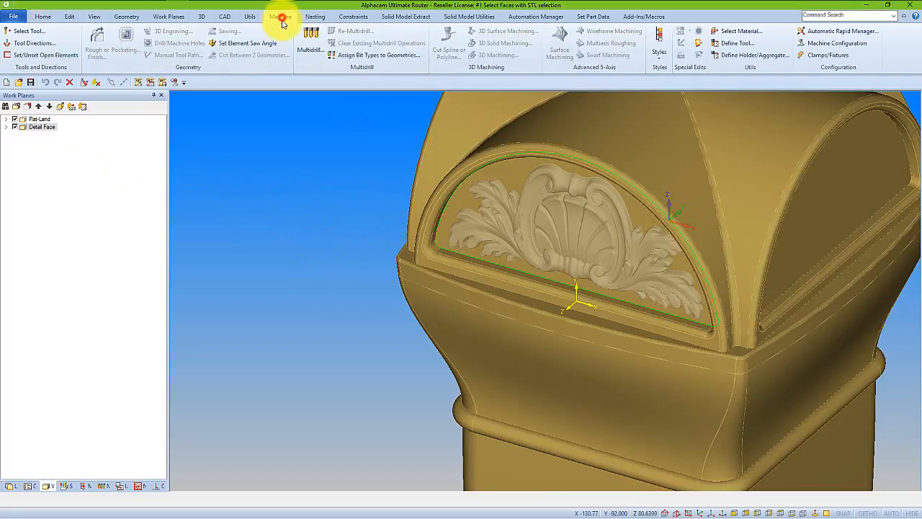
{"action": "left_click", "coordinate": [27, 31]}
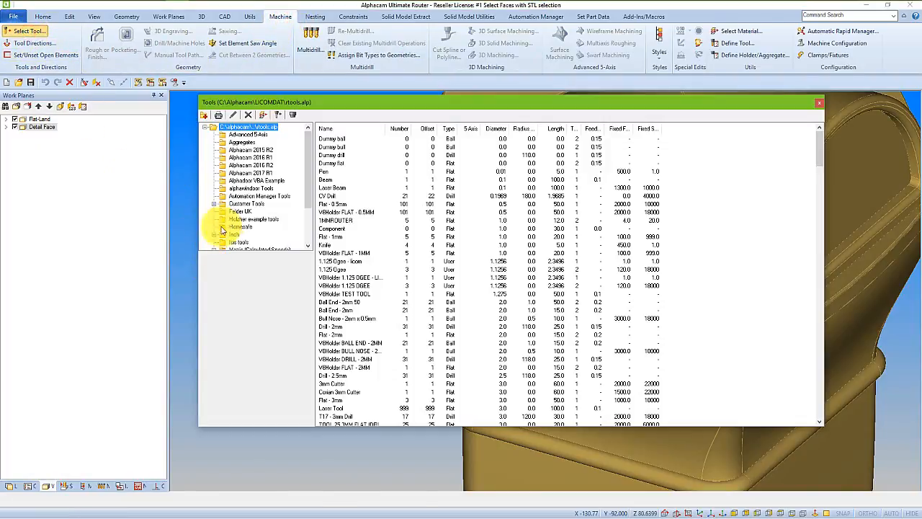
{"action": "left_click", "coordinate": [250, 173]}
{"action": "left_click", "coordinate": [328, 147]}
{"action": "double_click", "coordinate": [327, 148]}
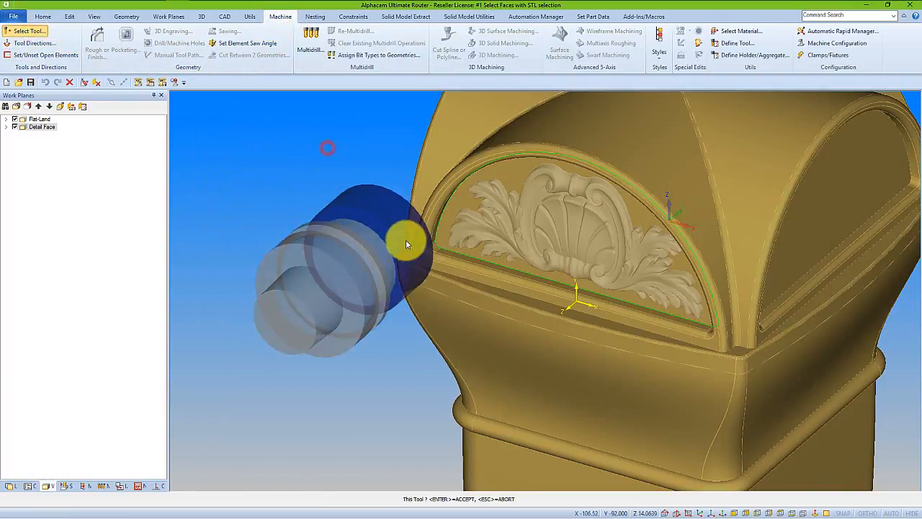
Set up a 3-Axis 3D Machining operation with the Constant Cusp strategy, using boundaries and individual face selection.
{"action": "left_click", "coordinate": [485, 59]}
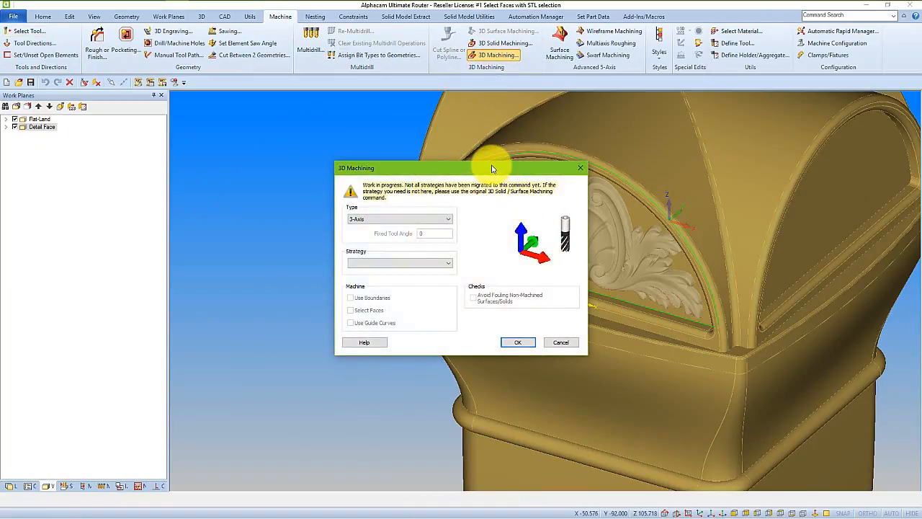
{"action": "left_click_drag", "start_coordinate": [490, 167], "coordinate": [387, 153]}
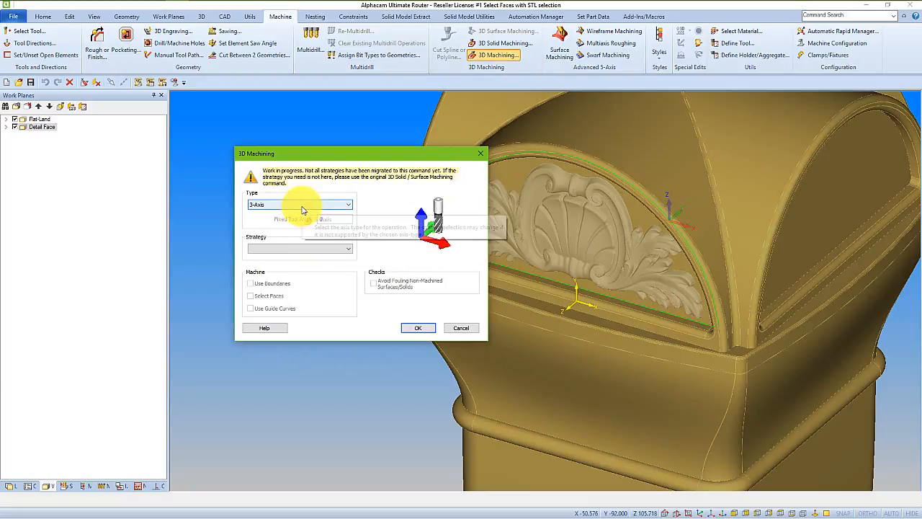
{"action": "left_click_drag", "start_coordinate": [324, 154], "coordinate": [280, 129]}
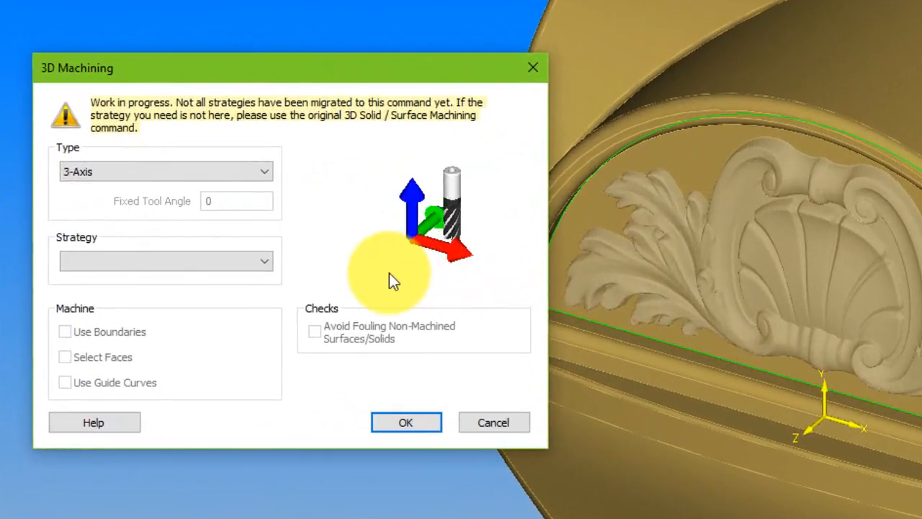
{"action": "left_click", "coordinate": [259, 263]}
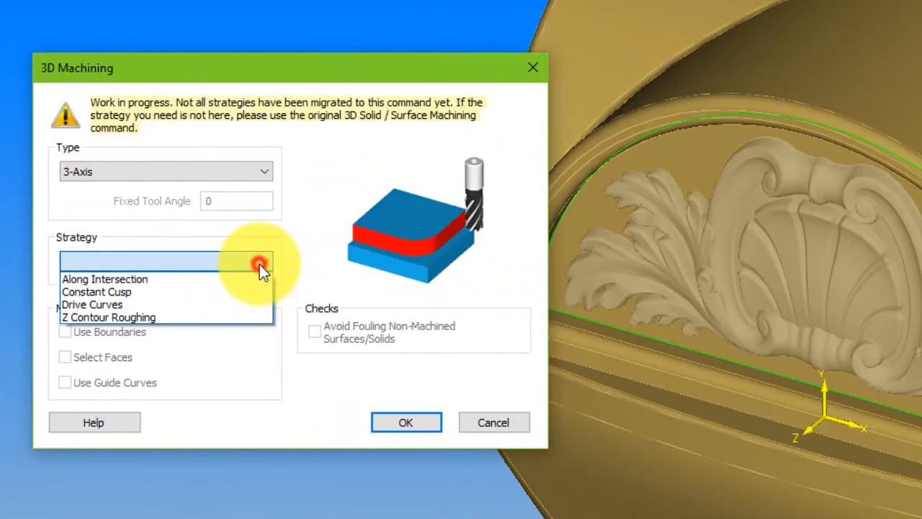
{"action": "left_click", "coordinate": [137, 293]}
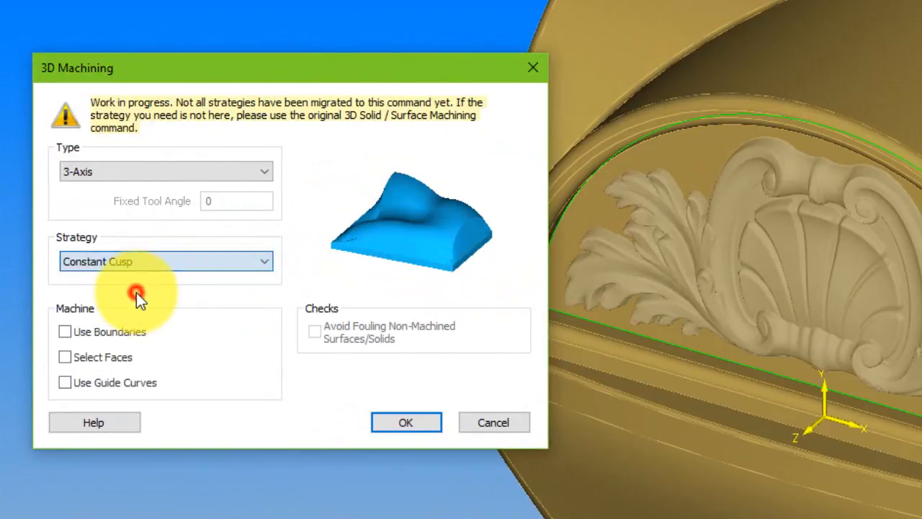
{"action": "left_click", "coordinate": [67, 333]}
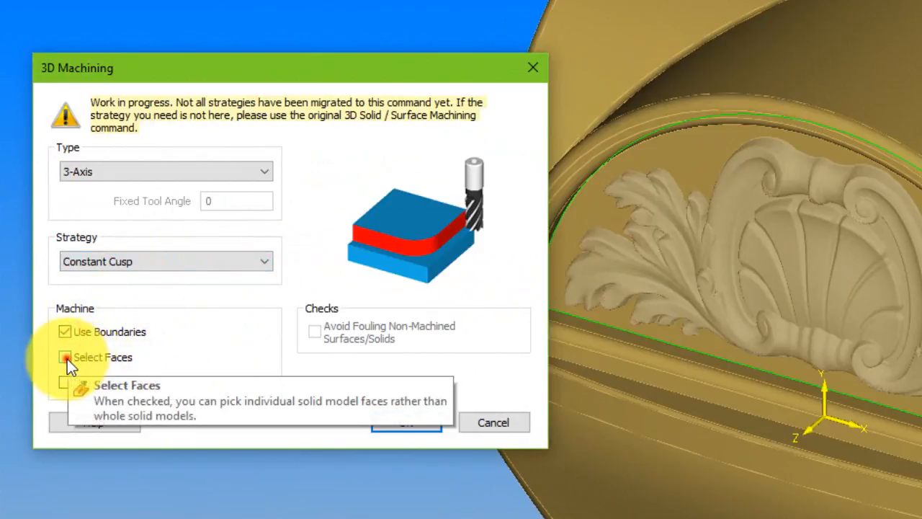
{"action": "left_click", "coordinate": [66, 358]}
{"action": "left_click", "coordinate": [418, 427]}
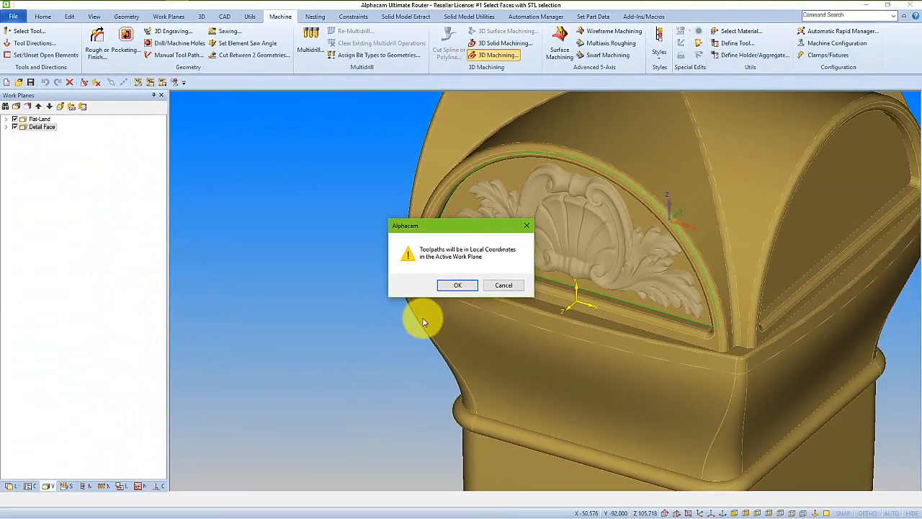
Accept toolpaths in local coordinates and select the arched outline around the ornament as the machining boundary.
{"action": "left_click", "coordinate": [461, 288]}
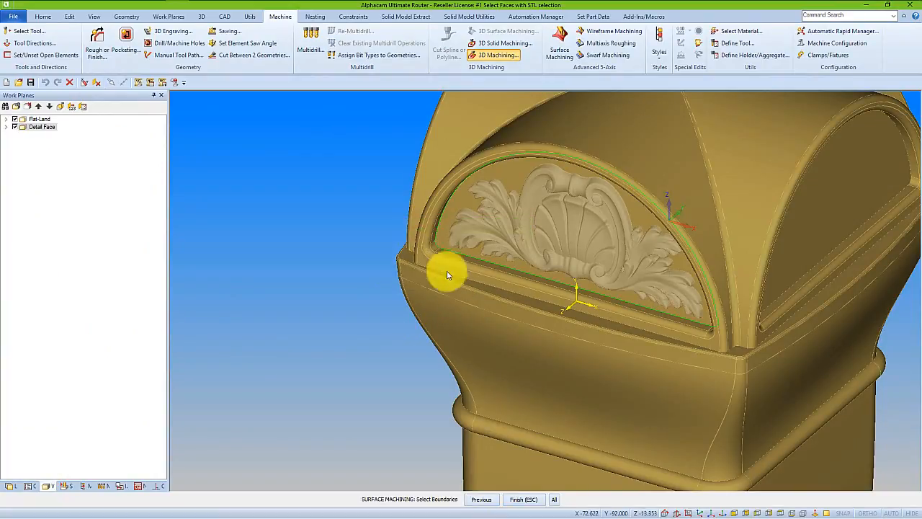
{"action": "left_click", "coordinate": [444, 219]}
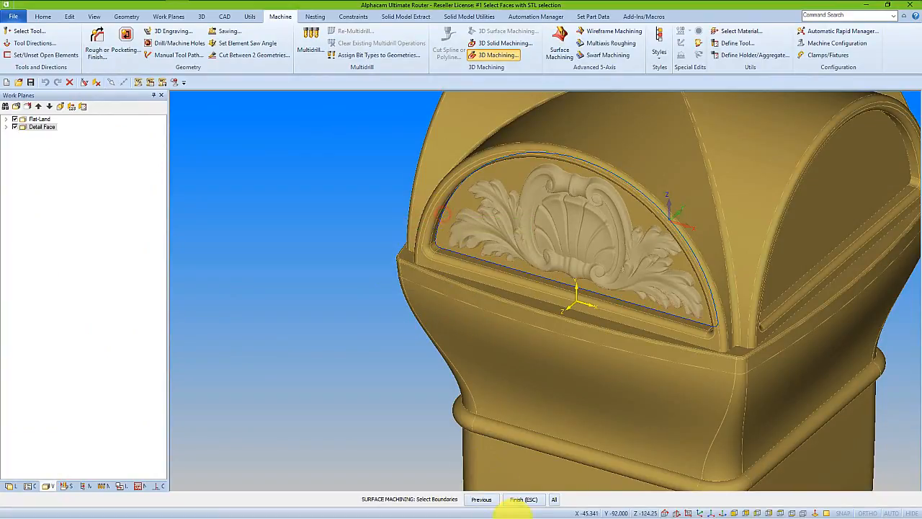
{"action": "left_click", "coordinate": [524, 499]}
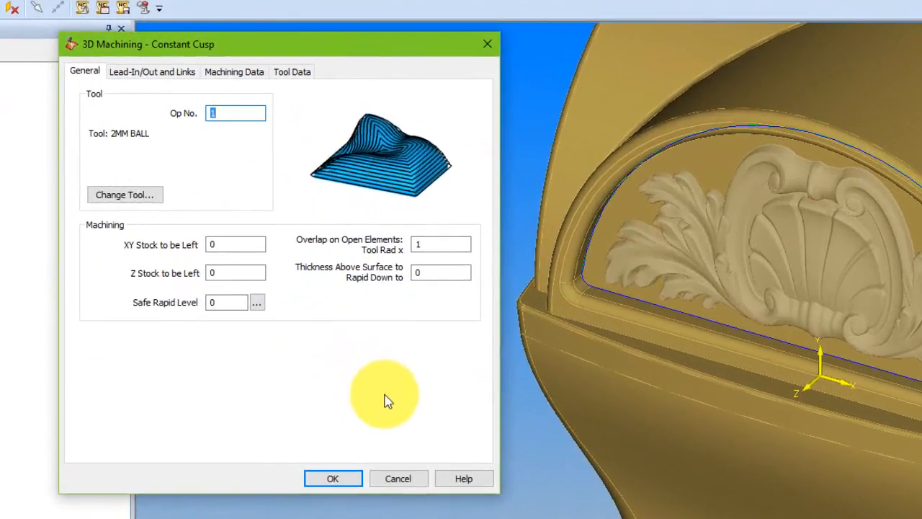
Set the Constant Cusp operation's Safe Rapid Level to 50, review its links, machining and tool data, and accept the settings.
{"action": "double_click", "coordinate": [223, 265]}
{"action": "type", "text": "50"}
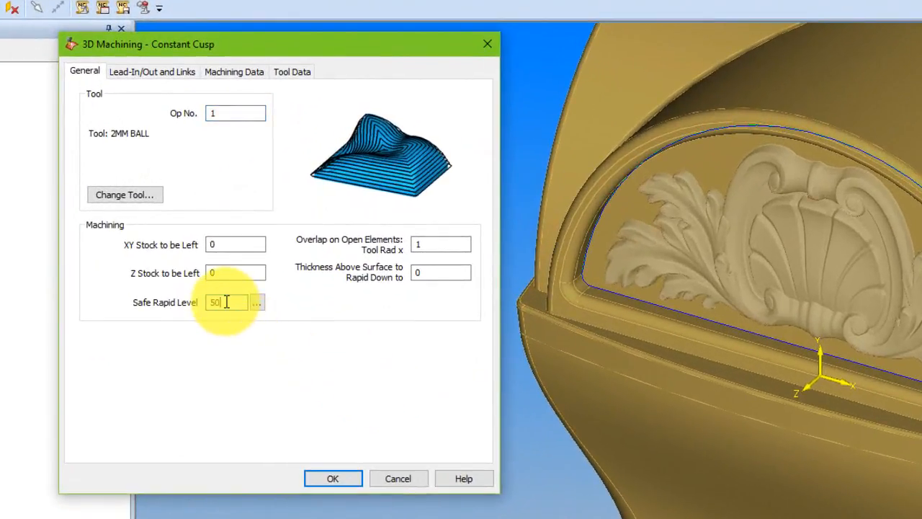
{"action": "key", "text": "Tab"}
{"action": "key", "text": "Tab"}
{"action": "left_click", "coordinate": [177, 73]}
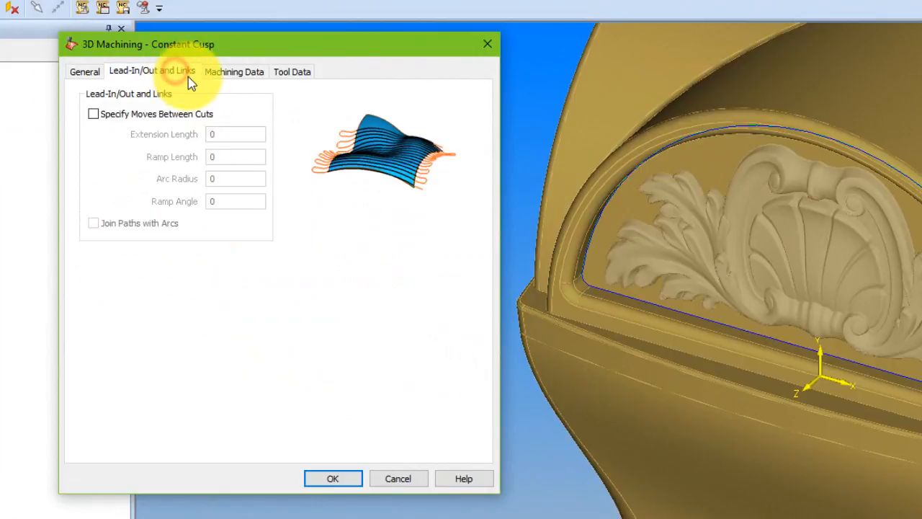
{"action": "left_click", "coordinate": [235, 74]}
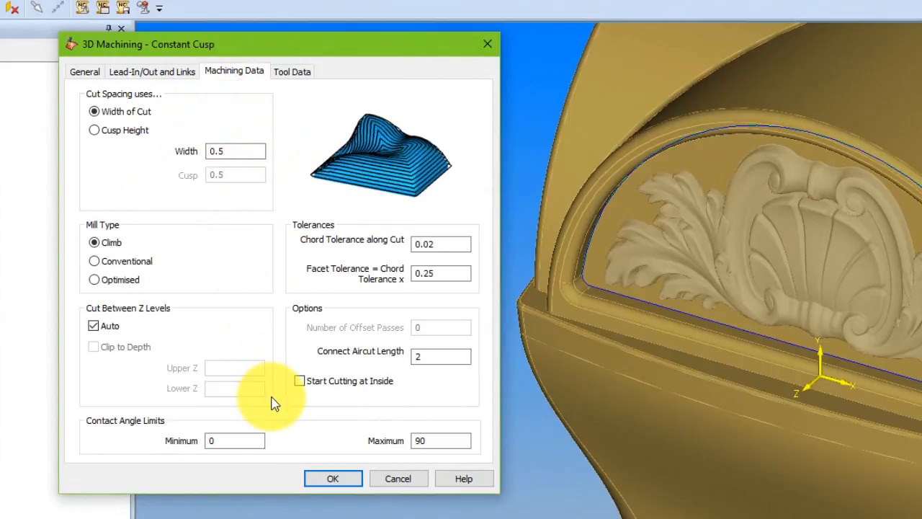
{"action": "left_click", "coordinate": [301, 78]}
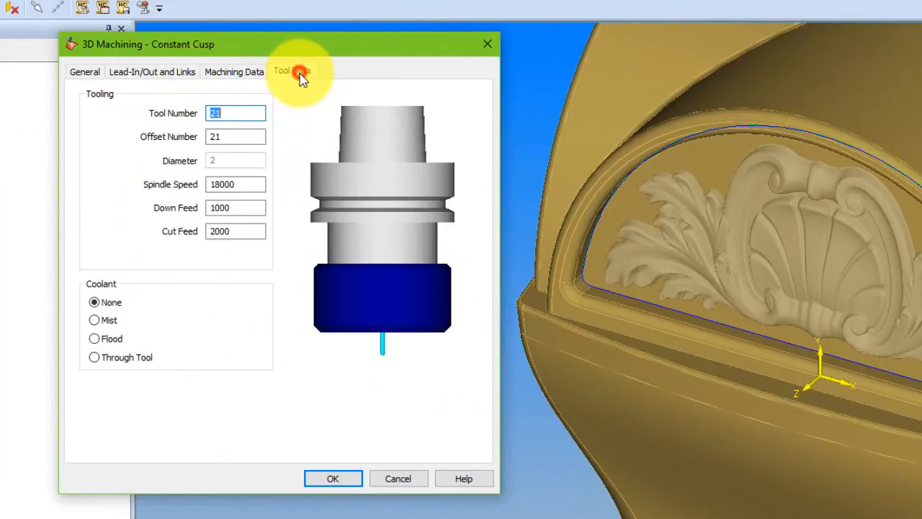
{"action": "left_click", "coordinate": [336, 480]}
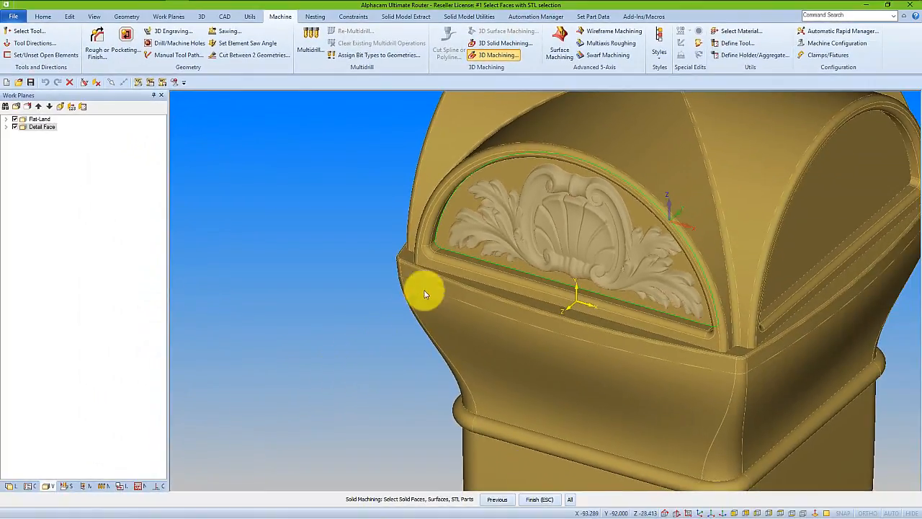
Select the recessed panel face and the carved STL ornament for machining and finish the selection.
{"action": "left_click", "coordinate": [451, 200]}
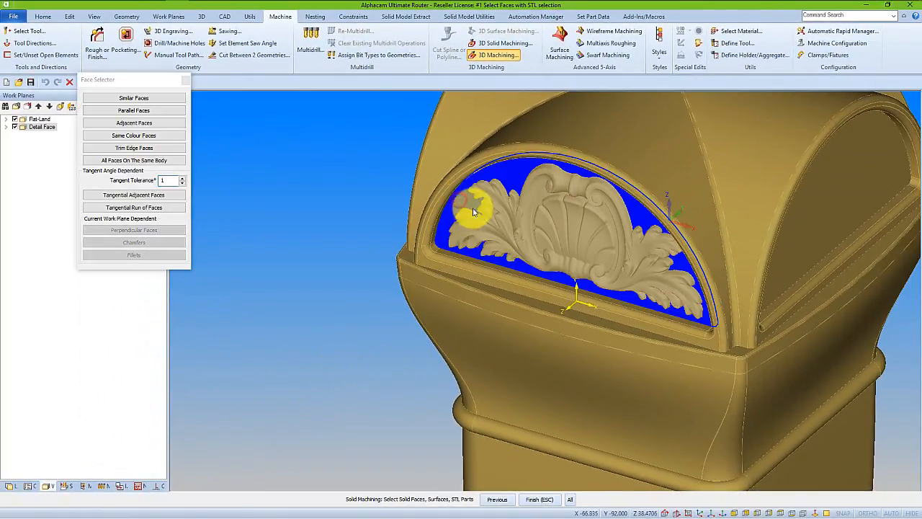
{"action": "left_click", "coordinate": [560, 229]}
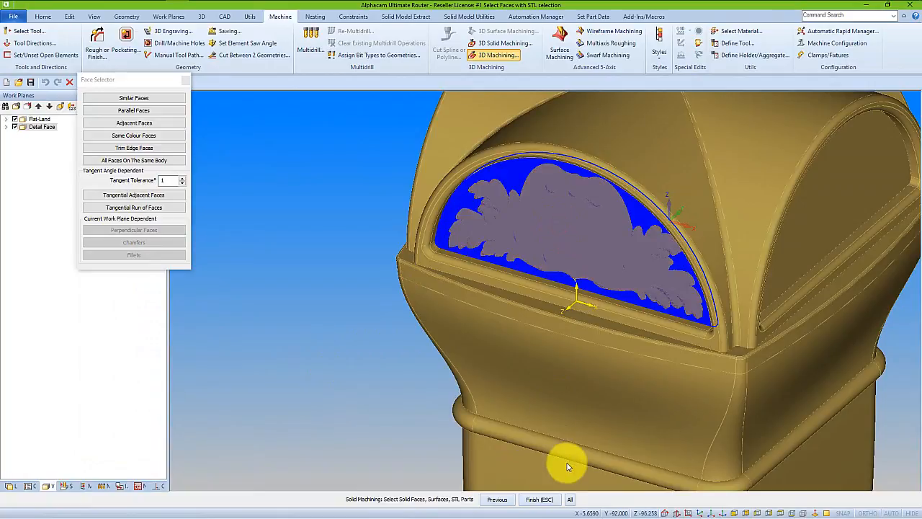
{"action": "left_click", "coordinate": [539, 498]}
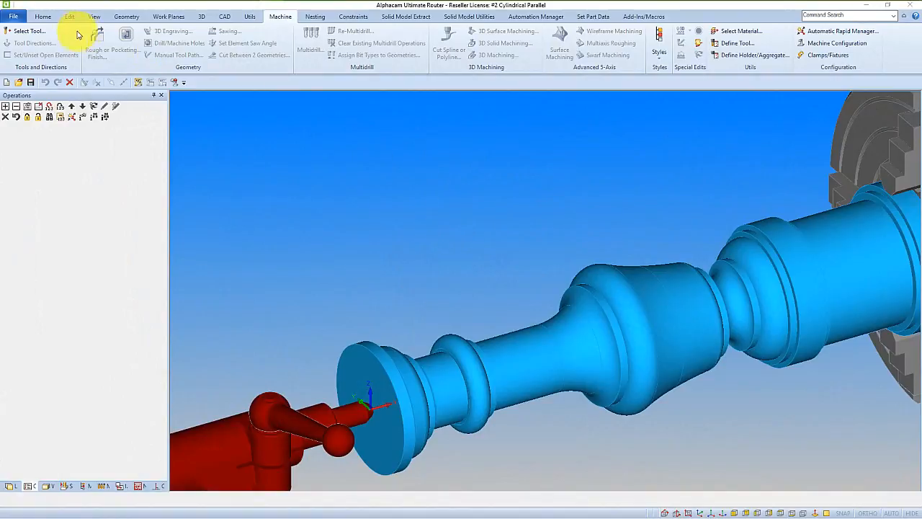
Select the 20MM BALL tool from the Alphacam 2017 R1 folder for the Cylindrical Parallel part.
{"action": "left_click", "coordinate": [26, 30]}
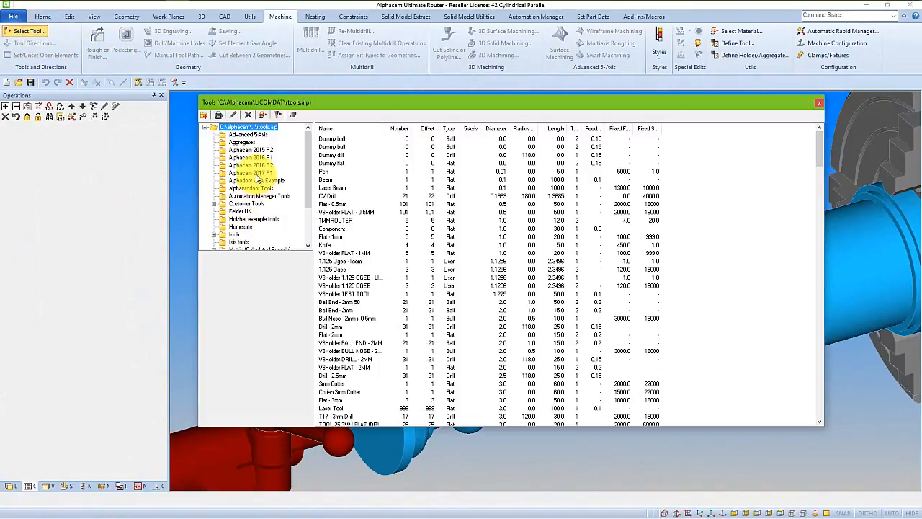
{"action": "left_click", "coordinate": [252, 173]}
{"action": "double_click", "coordinate": [336, 214]}
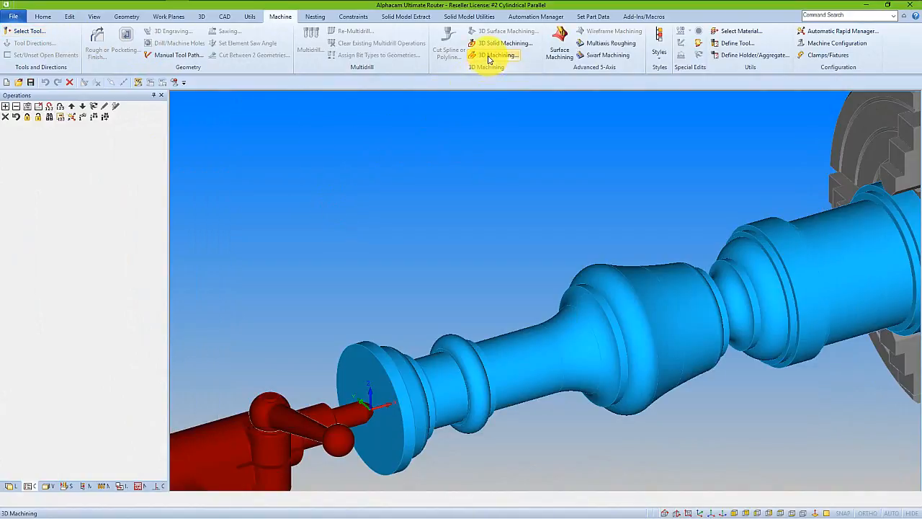
Set up a 4-Axis (YZ rot) 3D Machining operation with the Cylindrical Parallel strategy.
{"action": "left_click", "coordinate": [487, 58]}
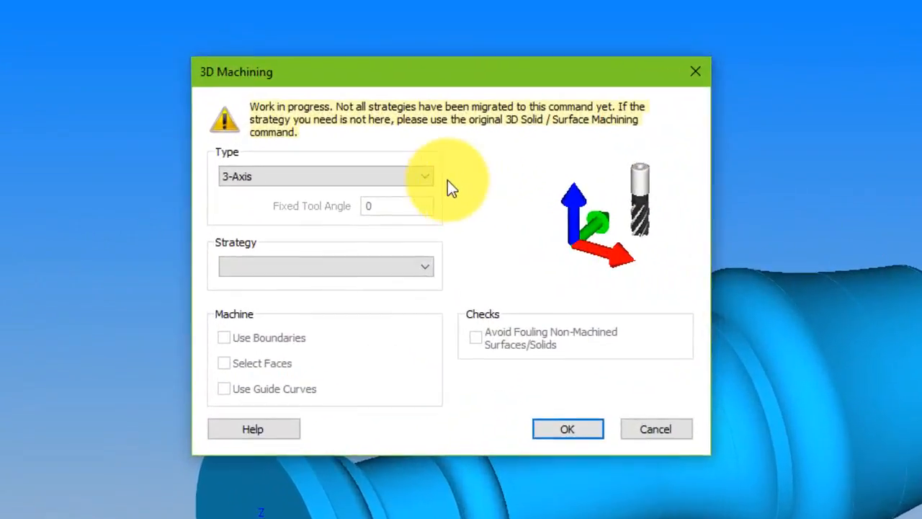
{"action": "left_click", "coordinate": [425, 177]}
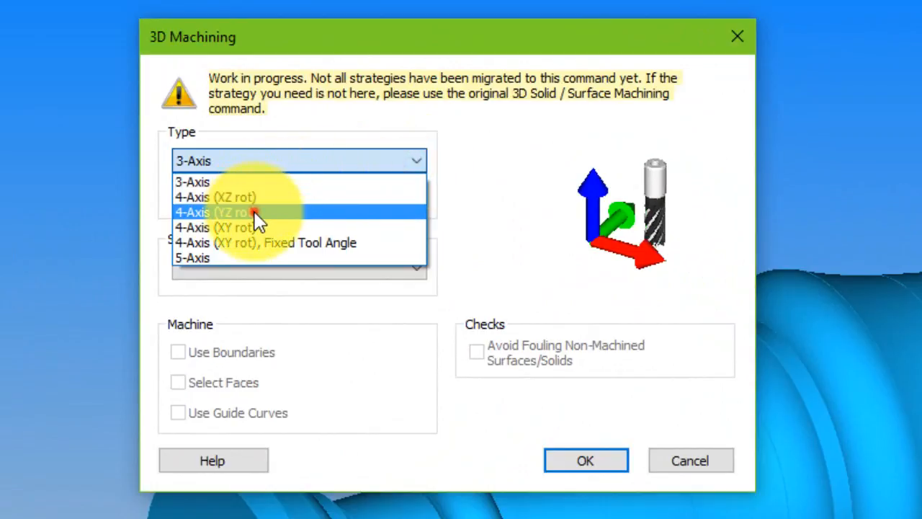
{"action": "left_click", "coordinate": [256, 213]}
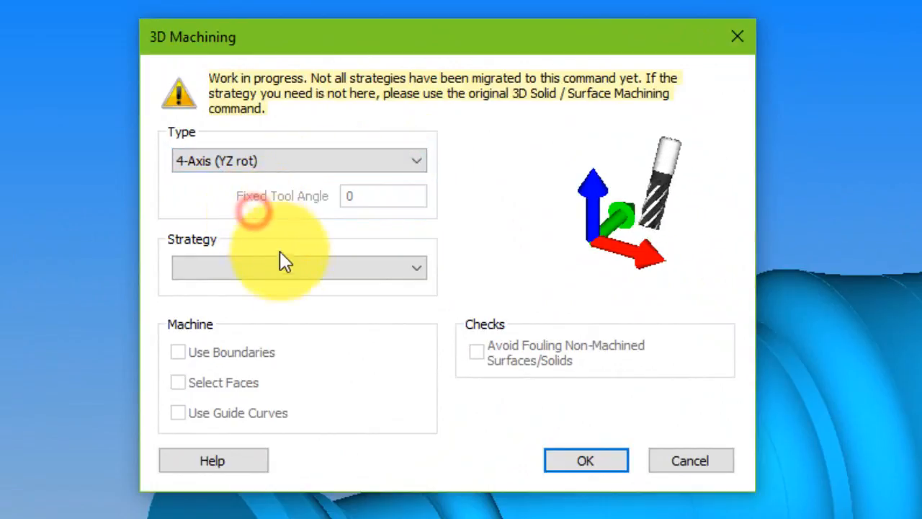
{"action": "left_click", "coordinate": [291, 269]}
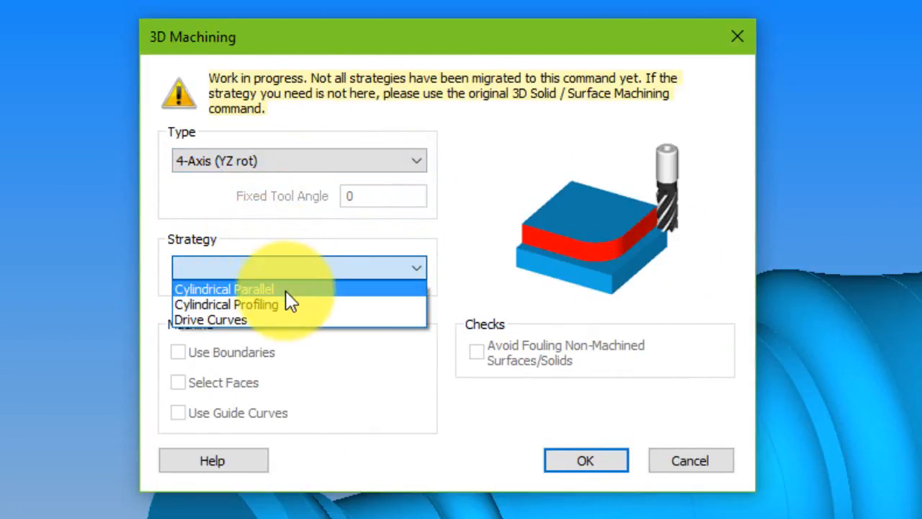
{"action": "left_click", "coordinate": [286, 294]}
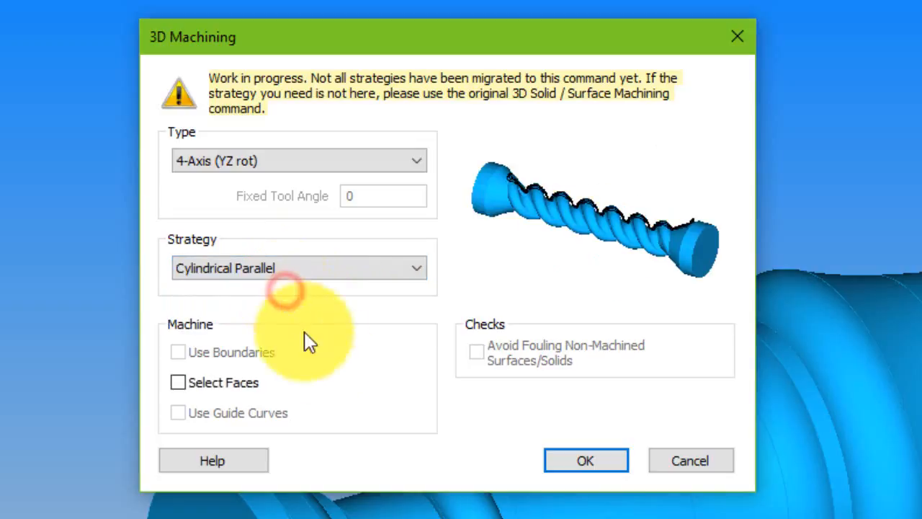
{"action": "left_click", "coordinate": [601, 465]}
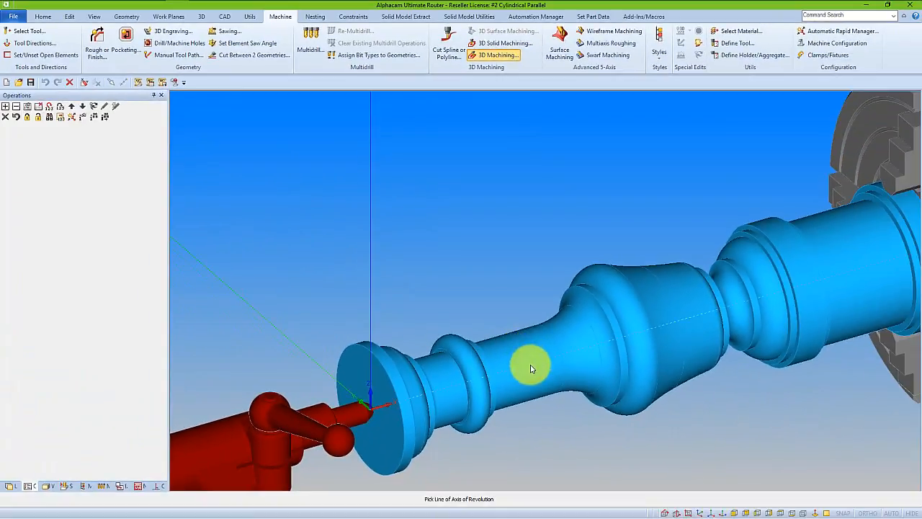
Pick the line along the turned part as the axis of revolution and select the blue solid for machining.
{"action": "left_click", "coordinate": [531, 369]}
{"action": "left_click", "coordinate": [531, 369]}
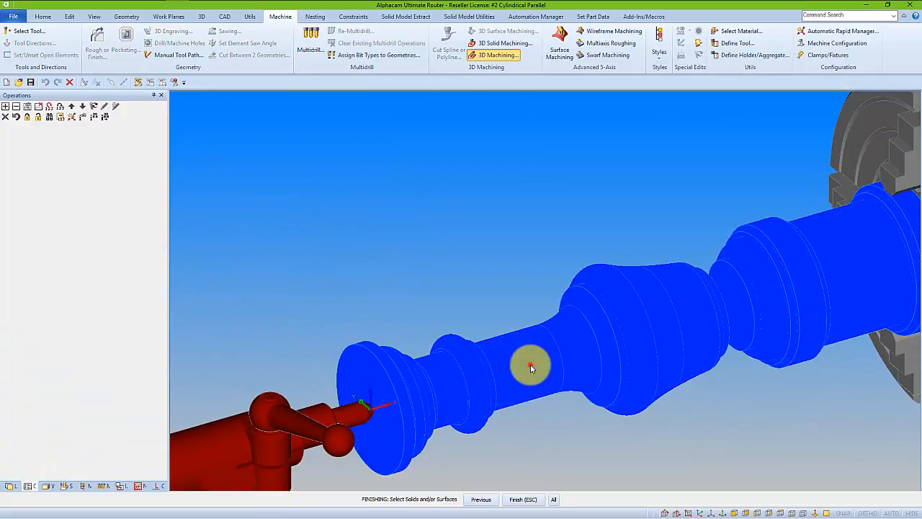
{"action": "right_click", "coordinate": [531, 366]}
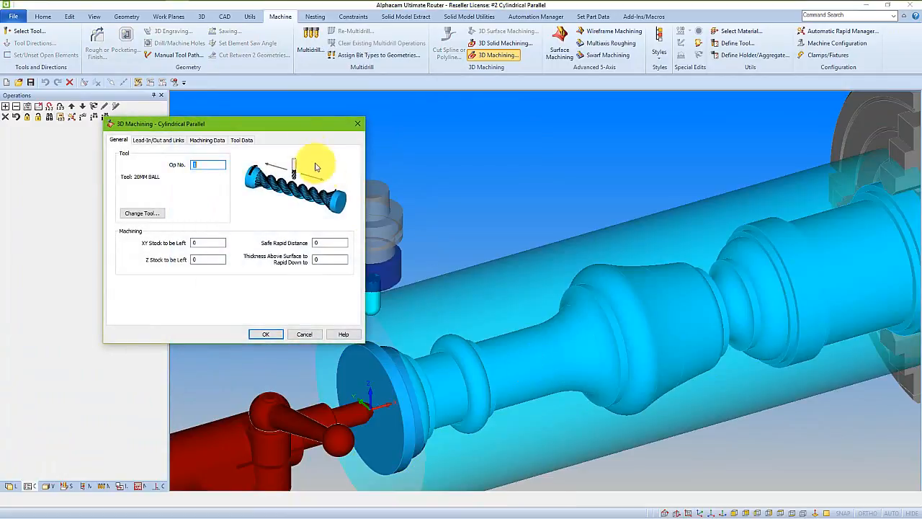
{"action": "left_click_drag", "start_coordinate": [302, 128], "coordinate": [271, 106]}
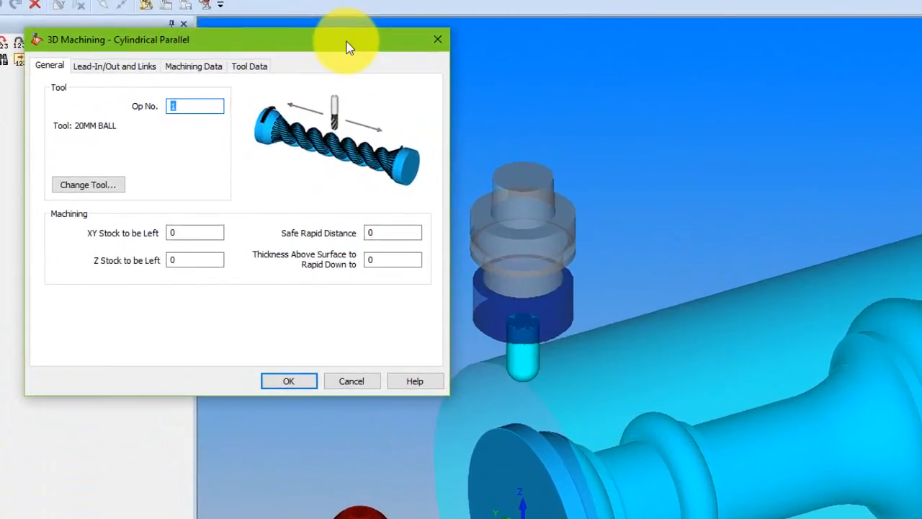
Set safe rapid distance 50 and rapid-down thickness 5, and calculate the width of cut from chord length 1 and effective diameter 130 picked on the part's end.
{"action": "left_click", "coordinate": [384, 232]}
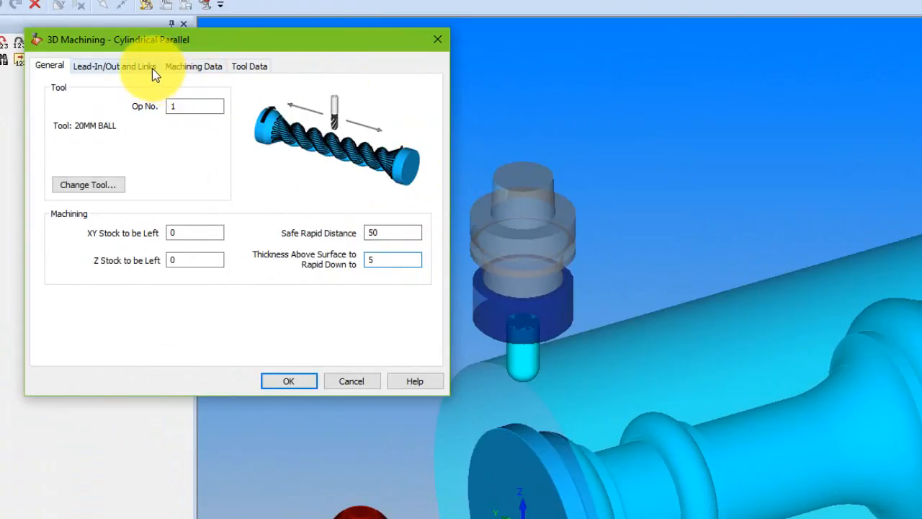
{"action": "left_click", "coordinate": [182, 71]}
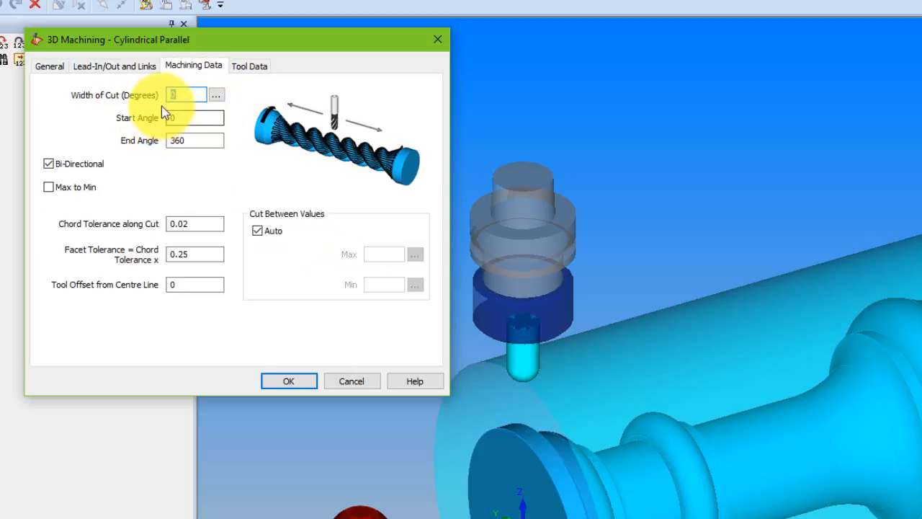
{"action": "left_click", "coordinate": [219, 97]}
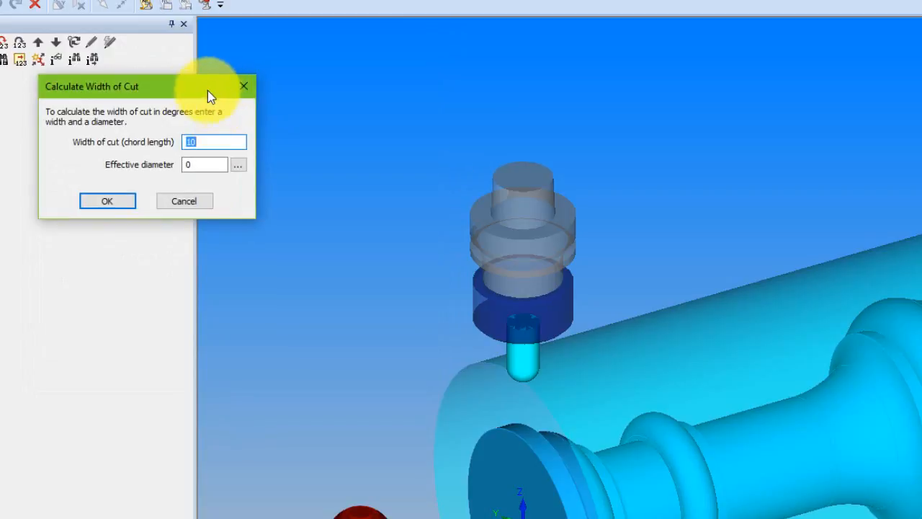
{"action": "left_click_drag", "start_coordinate": [207, 90], "coordinate": [740, 54]}
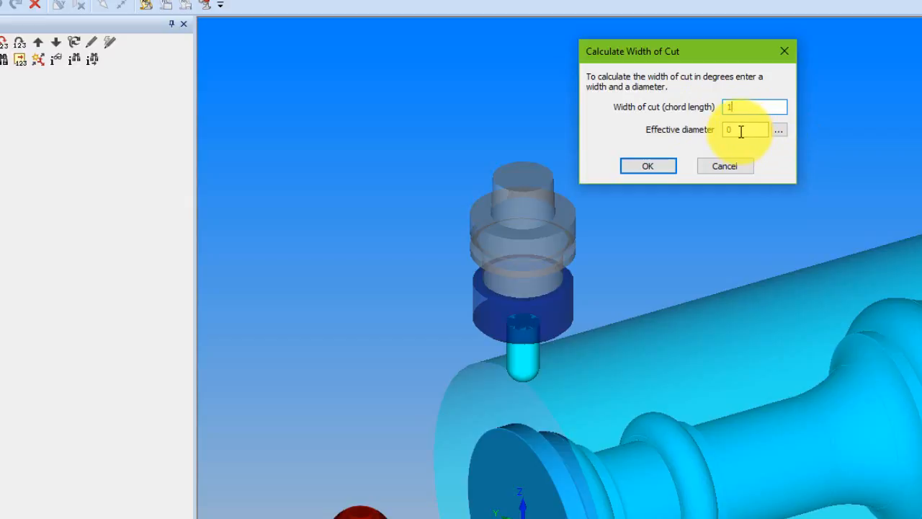
{"action": "left_click", "coordinate": [780, 131]}
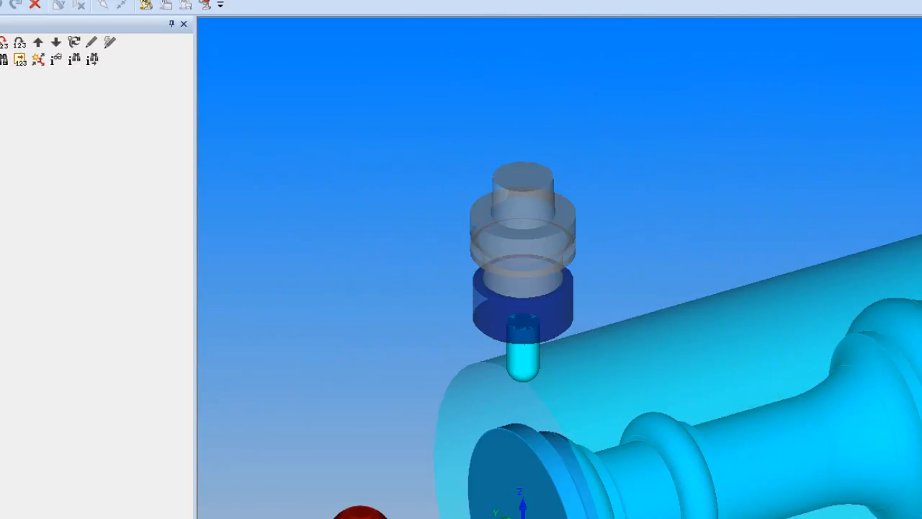
{"action": "left_click", "coordinate": [519, 438]}
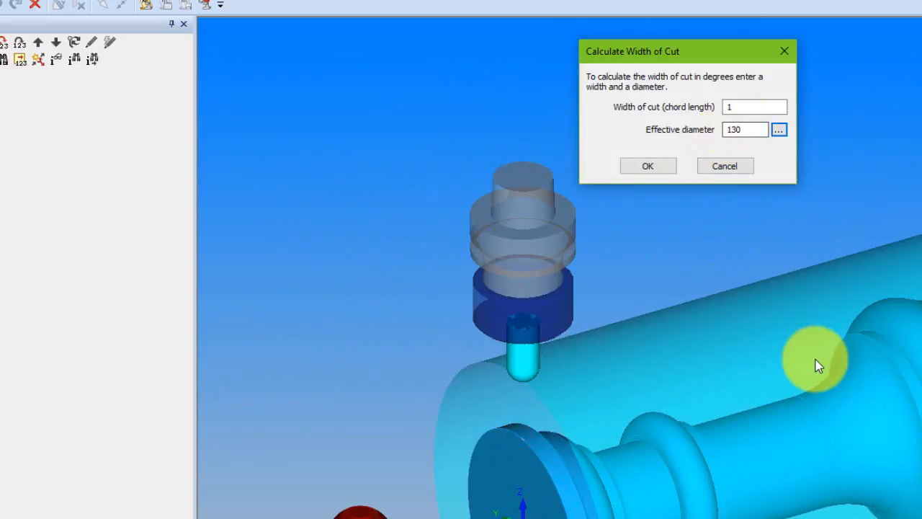
{"action": "left_click", "coordinate": [647, 167]}
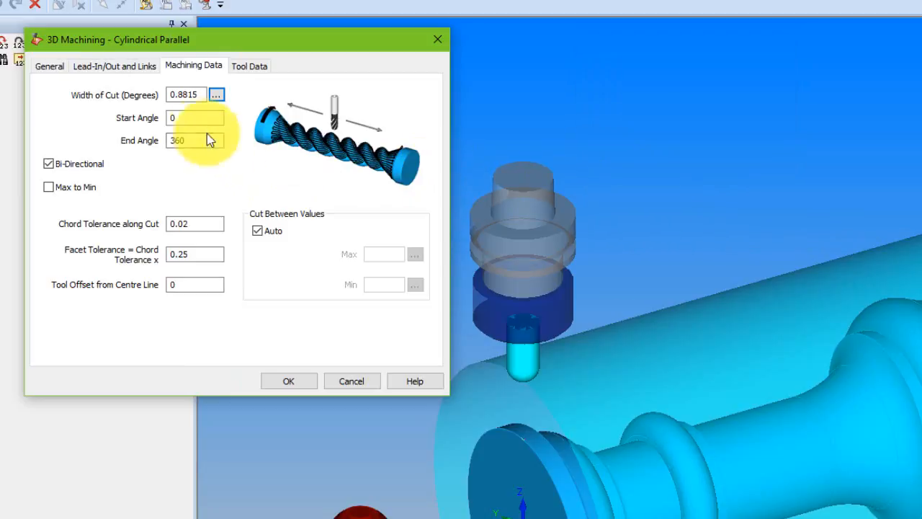
Set the end angle to 5, limit the cut manually between 10 and 0, and generate the Cylindrical Parallel toolpath.
{"action": "mouse_move", "coordinate": [195, 140]}
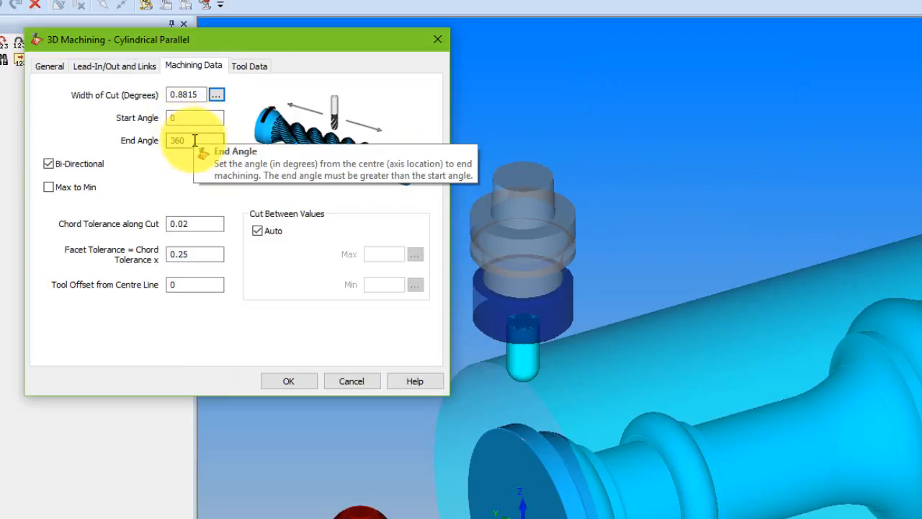
{"action": "left_click_drag", "start_coordinate": [195, 141], "coordinate": [165, 142]}
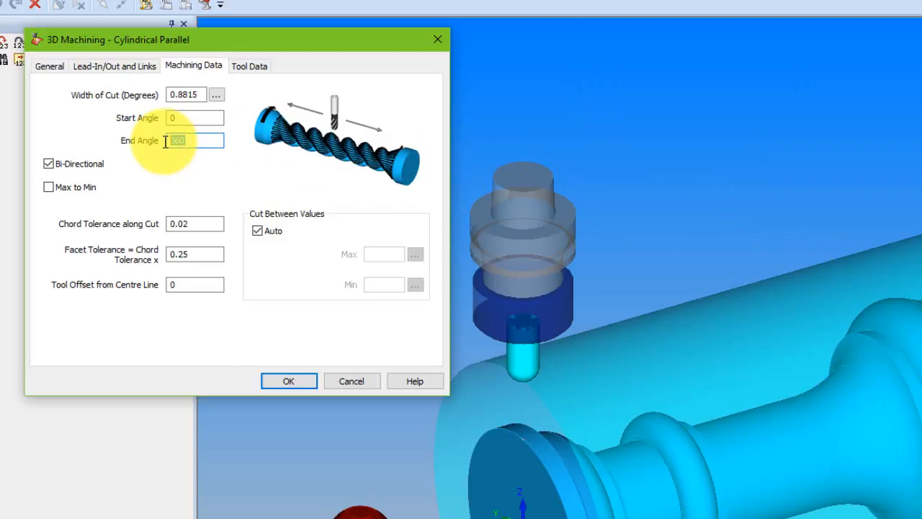
{"action": "left_click", "coordinate": [258, 231]}
{"action": "left_click_drag", "start_coordinate": [389, 256], "coordinate": [342, 256]}
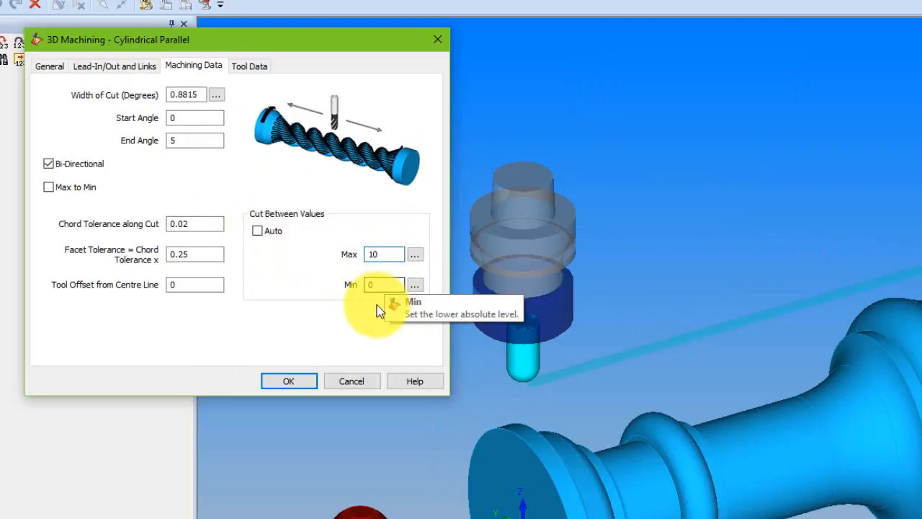
{"action": "left_click", "coordinate": [301, 387]}
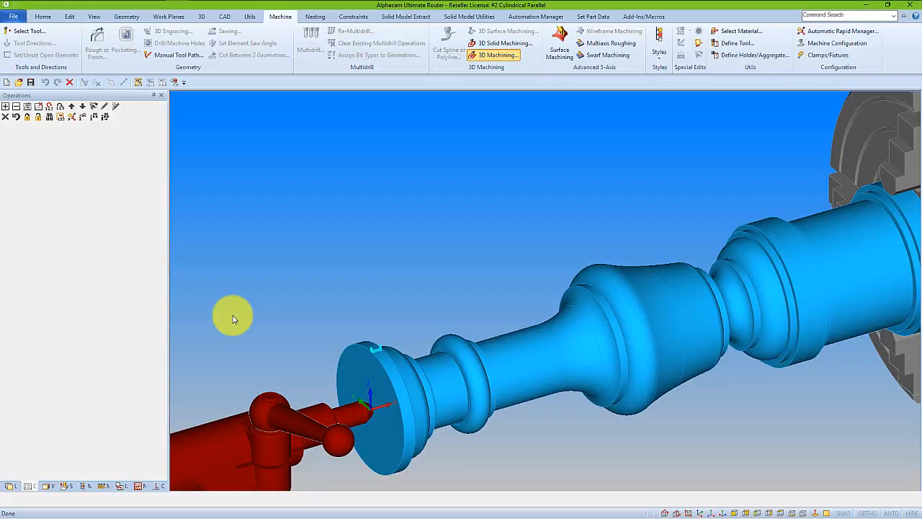
Measure the distance between the end points of two neighbouring passes of the Cylindrical Parallel toolpath.
{"action": "scroll", "coordinate": [368, 352], "scroll_direction": "up", "scroll_amount": 6}
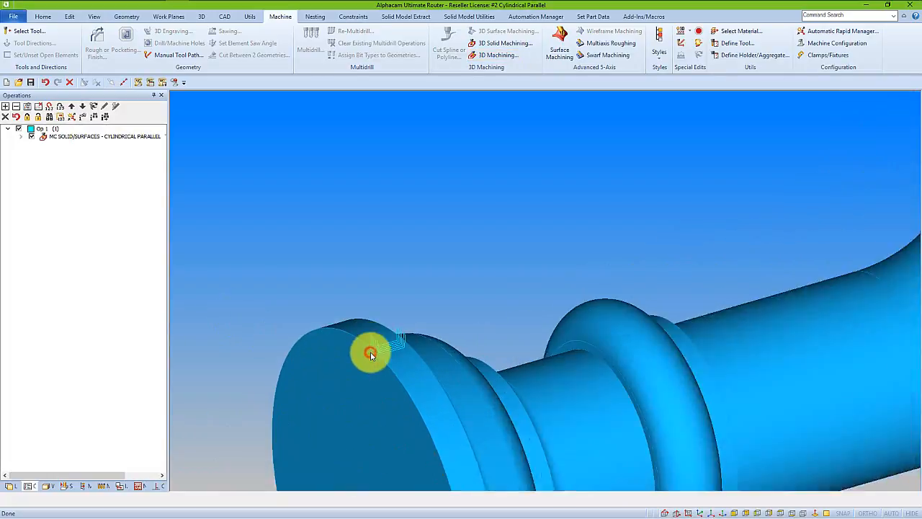
{"action": "scroll", "coordinate": [371, 356], "scroll_direction": "up", "scroll_amount": 3}
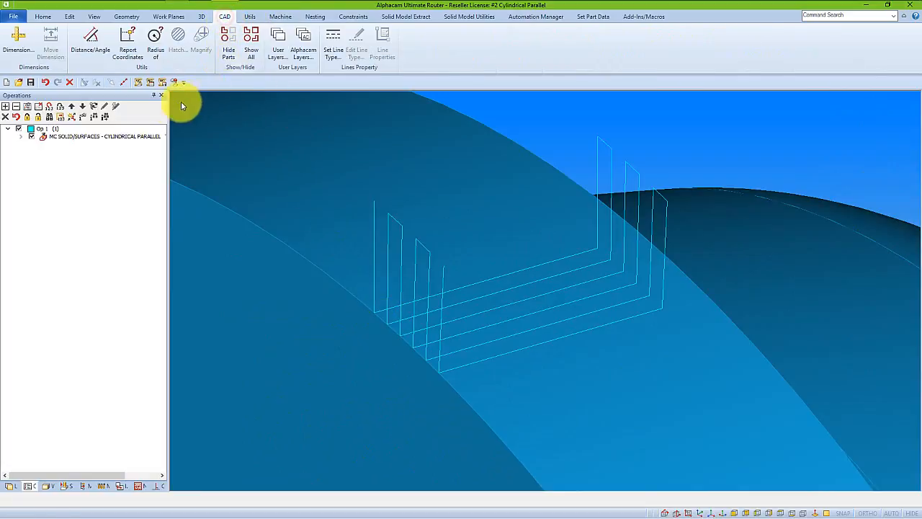
{"action": "left_click", "coordinate": [88, 43]}
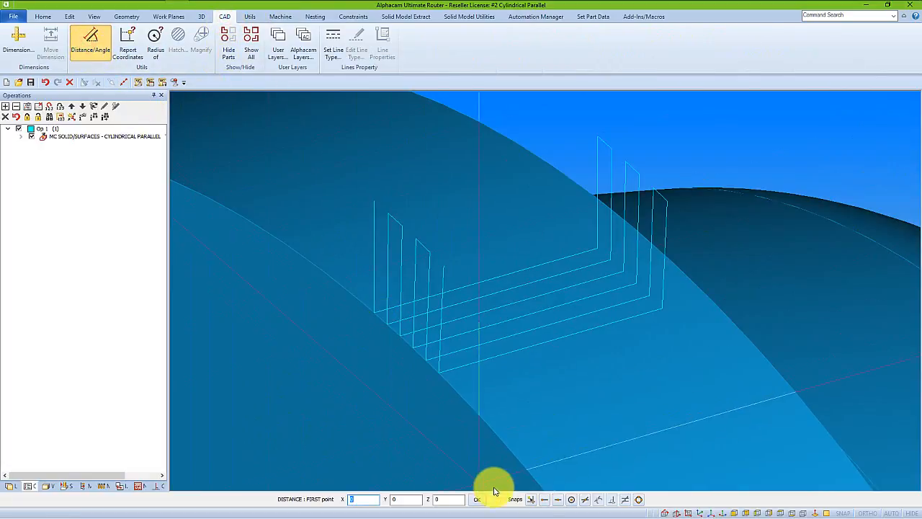
{"action": "left_click", "coordinate": [430, 360]}
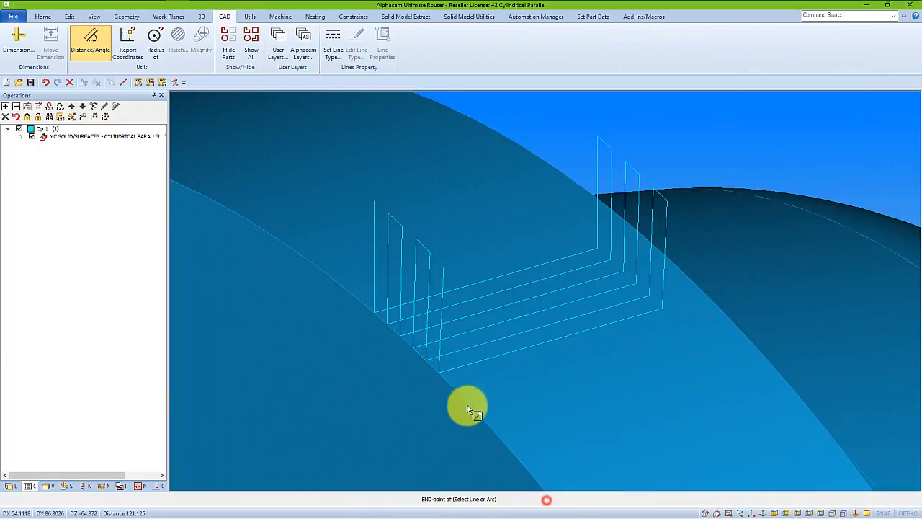
{"action": "left_click", "coordinate": [446, 370]}
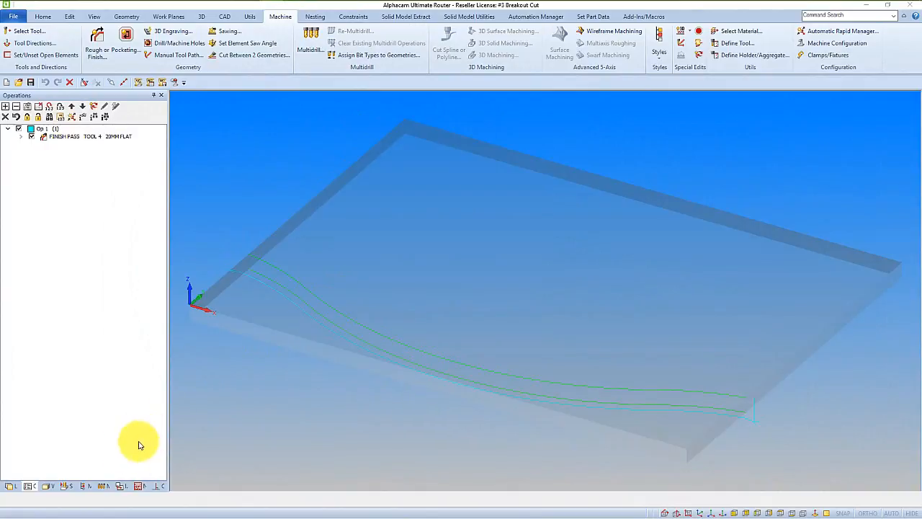
Run a solid simulation of the original finish pass on the board and inspect where the cut leaves the edge.
{"action": "left_click", "coordinate": [67, 486]}
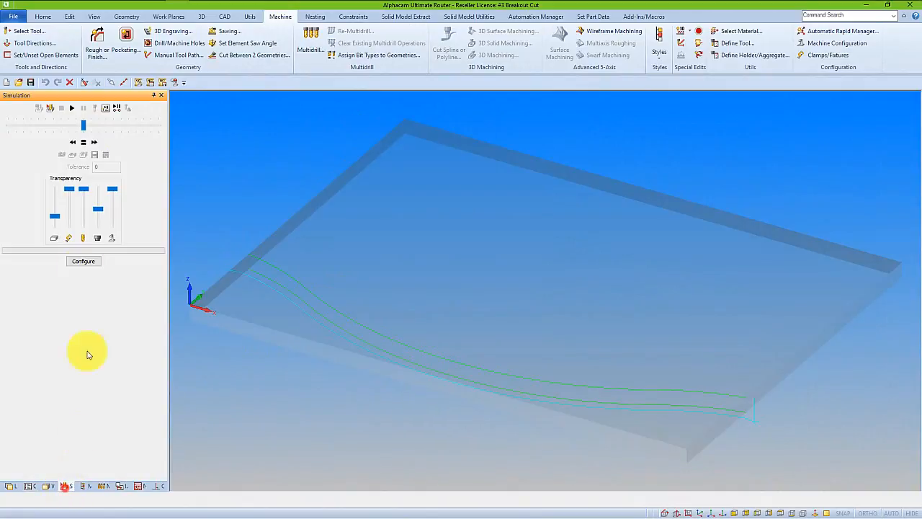
{"action": "left_click", "coordinate": [50, 108]}
{"action": "left_click", "coordinate": [72, 110]}
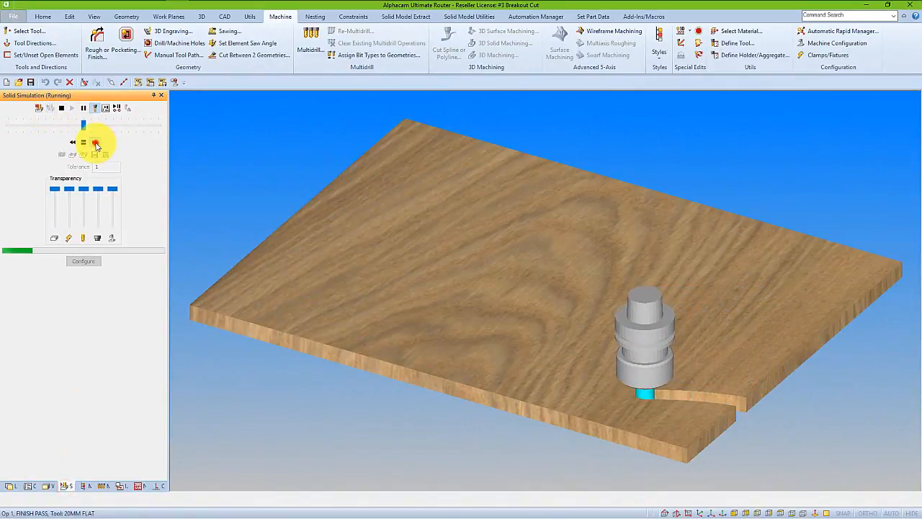
{"action": "left_click", "coordinate": [96, 145]}
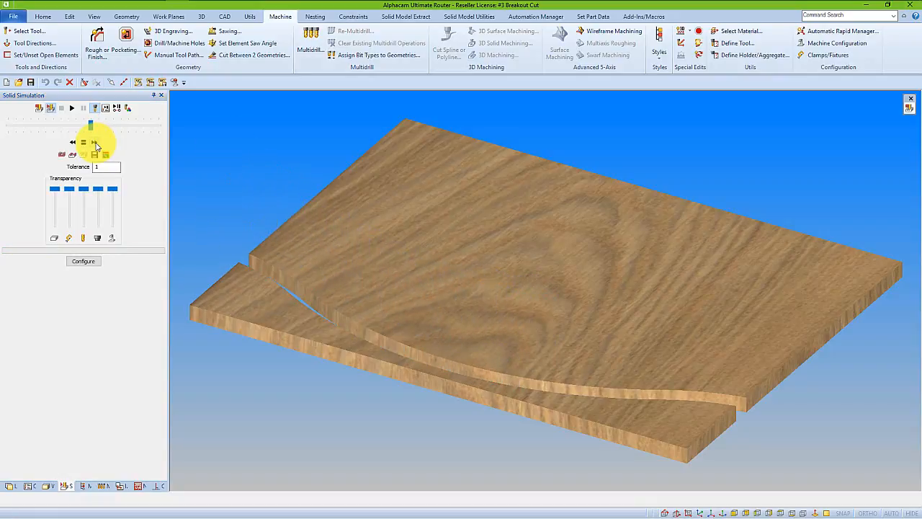
{"action": "mouse_move", "coordinate": [253, 261]}
{"action": "middle_mouse_down"}
{"action": "mouse_move", "coordinate": [284, 284]}
{"action": "mouse_move", "coordinate": [289, 317]}
{"action": "middle_mouse_up"}
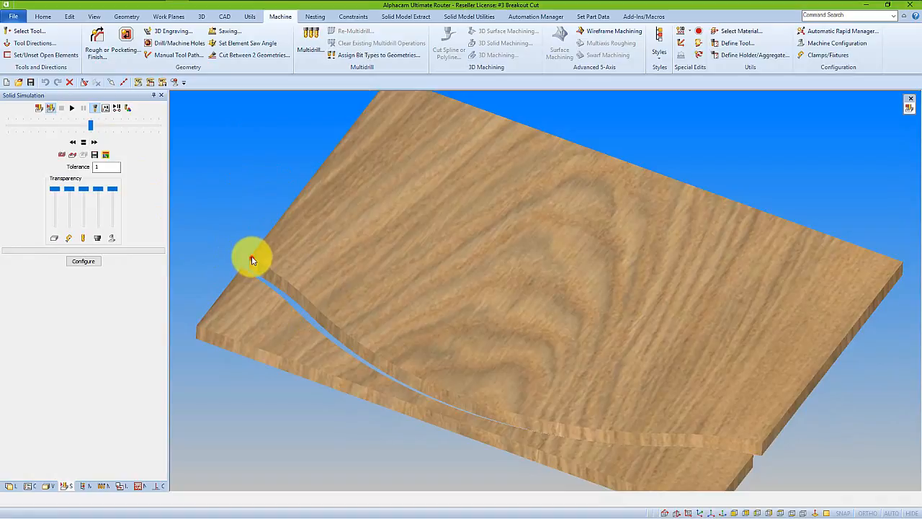
{"action": "middle_click_drag", "start_coordinate": [252, 260], "coordinate": [226, 230]}
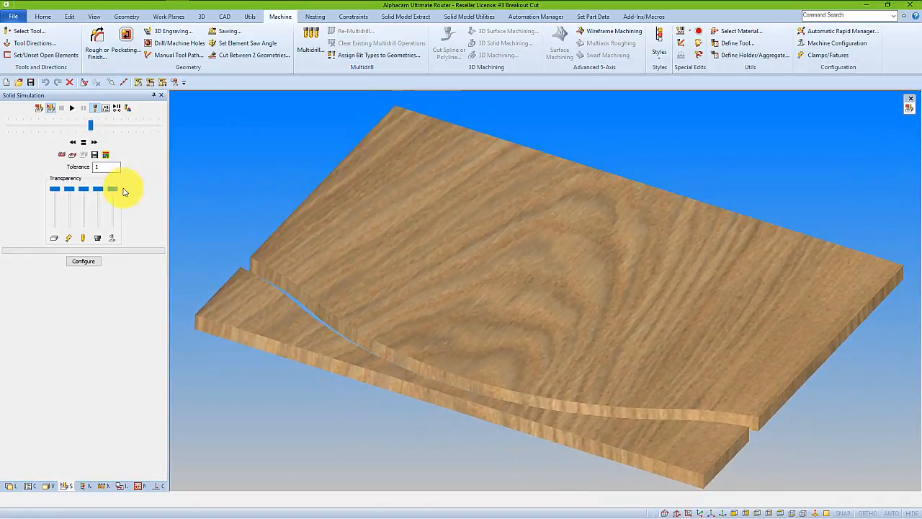
{"action": "left_click", "coordinate": [51, 108]}
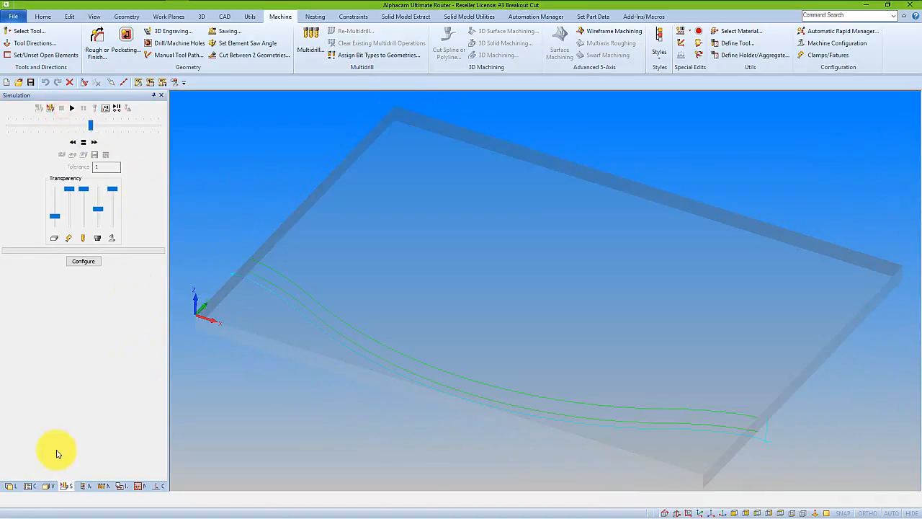
Edit the 20MM FLAT finish pass to use an automatic break-out cut with a length of 20.
{"action": "left_click", "coordinate": [30, 489]}
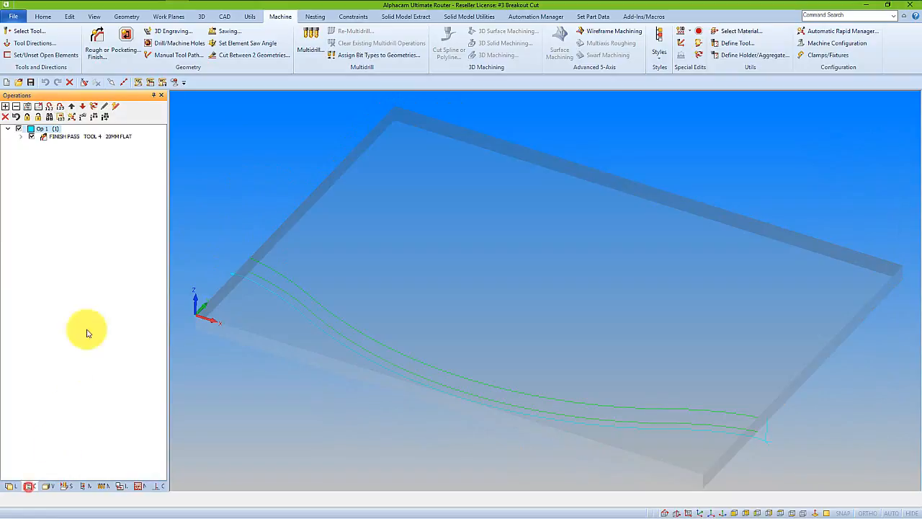
{"action": "right_click", "coordinate": [88, 136]}
{"action": "left_click", "coordinate": [107, 144]}
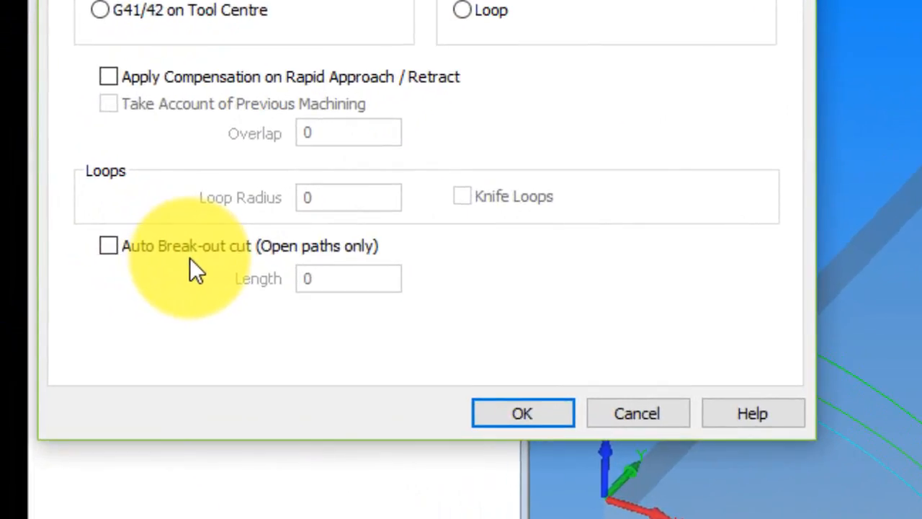
{"action": "left_click", "coordinate": [108, 246]}
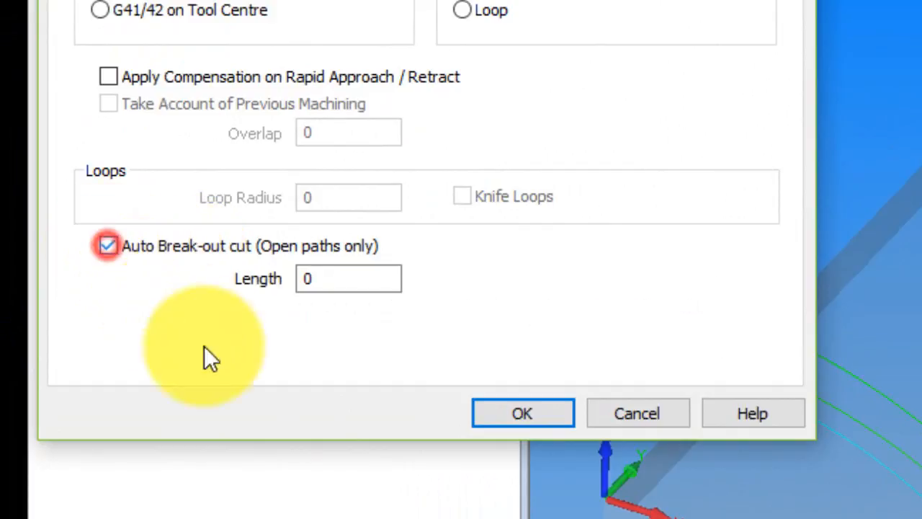
{"action": "double_click", "coordinate": [319, 279]}
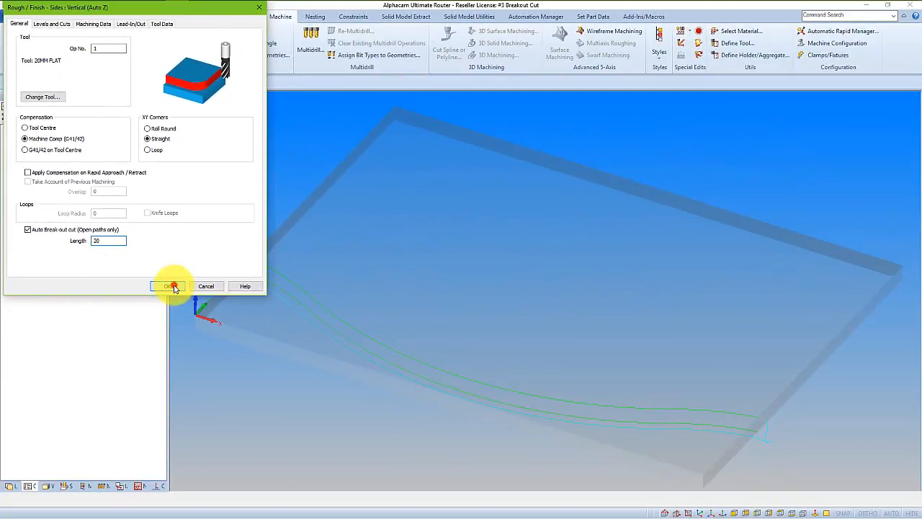
{"action": "left_click", "coordinate": [172, 286]}
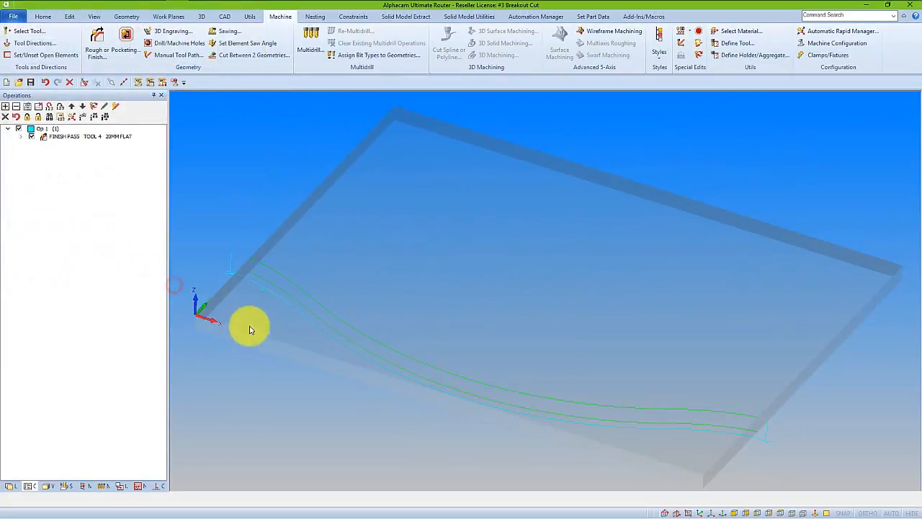
Examine the break-out cut at the board's edge by running the solid simulation of the edited finish pass, and end the simulation.
{"action": "scroll", "coordinate": [240, 274], "scroll_direction": "up", "scroll_amount": 3}
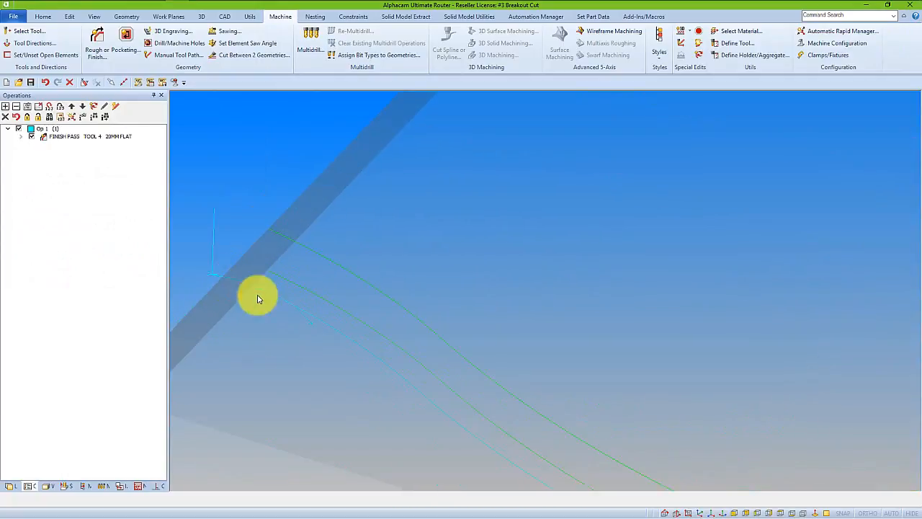
{"action": "scroll", "coordinate": [284, 278], "scroll_direction": "down", "scroll_amount": 5}
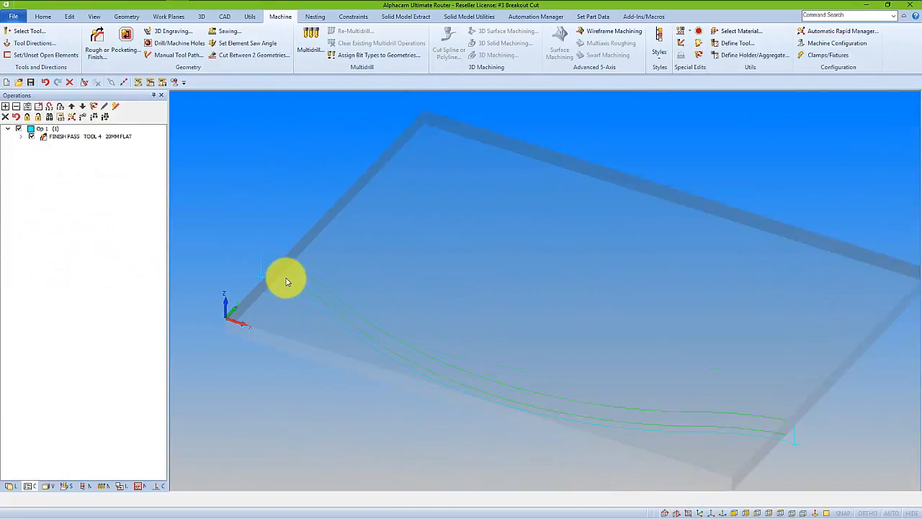
{"action": "left_click", "coordinate": [64, 486]}
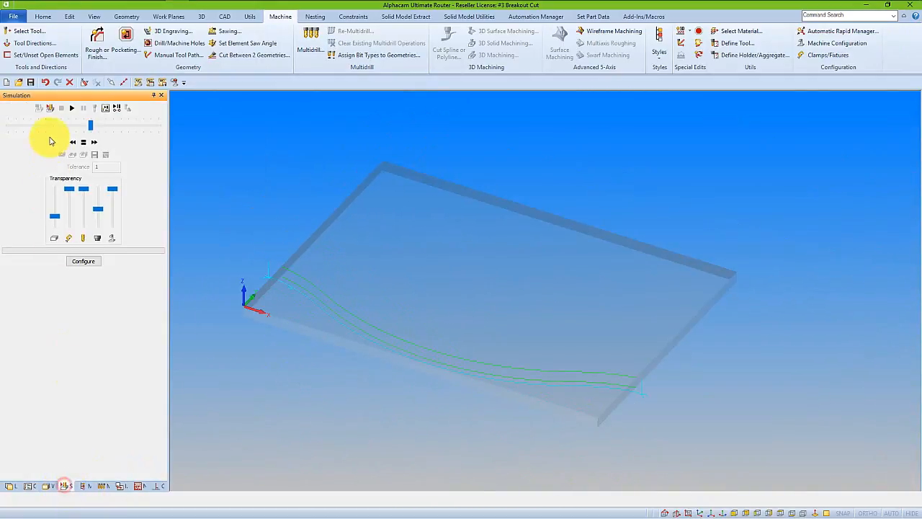
{"action": "left_click", "coordinate": [51, 110]}
{"action": "scroll", "coordinate": [253, 290], "scroll_direction": "up", "scroll_amount": 3}
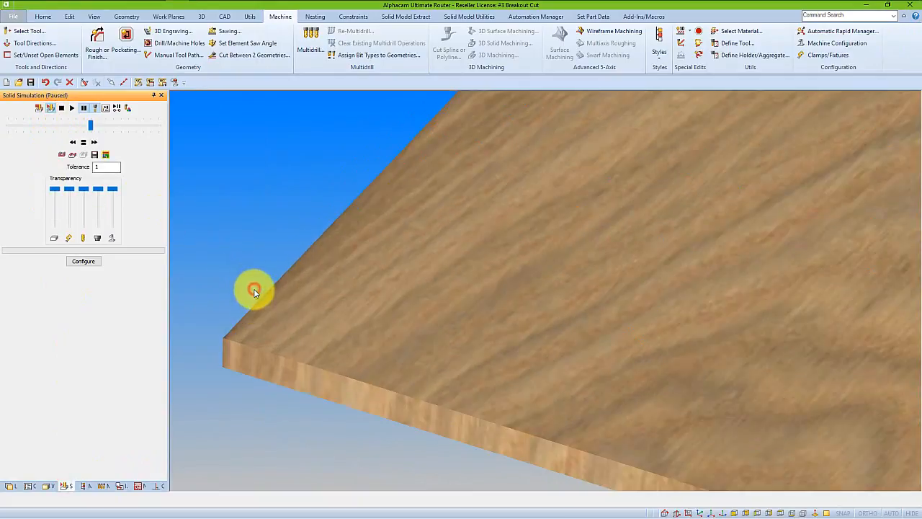
{"action": "left_click", "coordinate": [73, 109]}
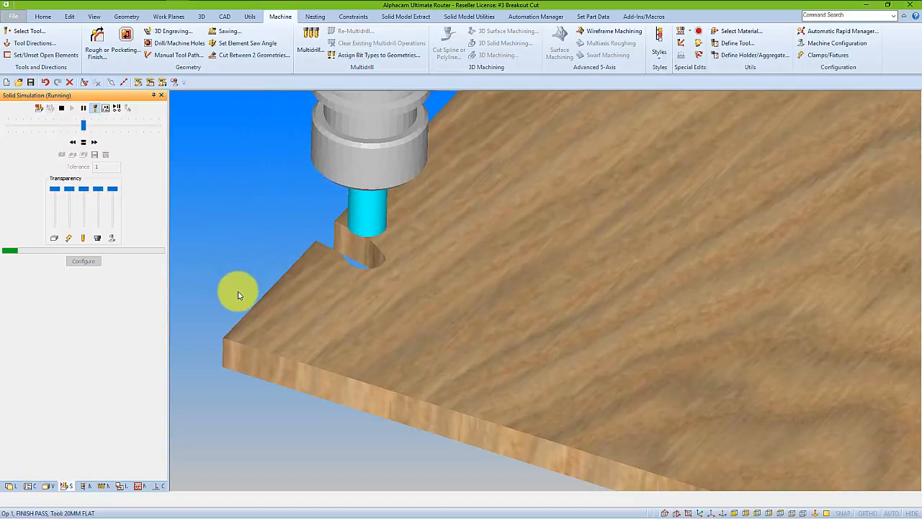
{"action": "scroll", "coordinate": [238, 295], "scroll_direction": "down", "scroll_amount": 3}
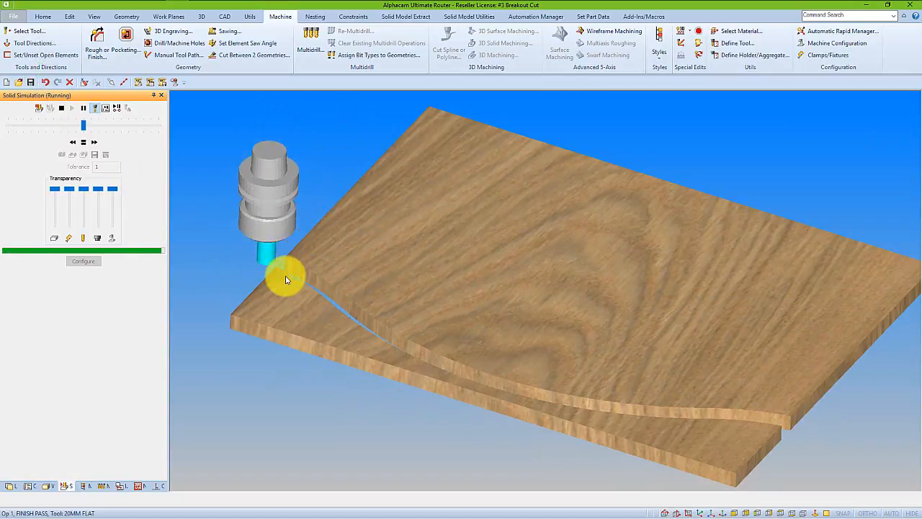
{"action": "left_click", "coordinate": [50, 110]}
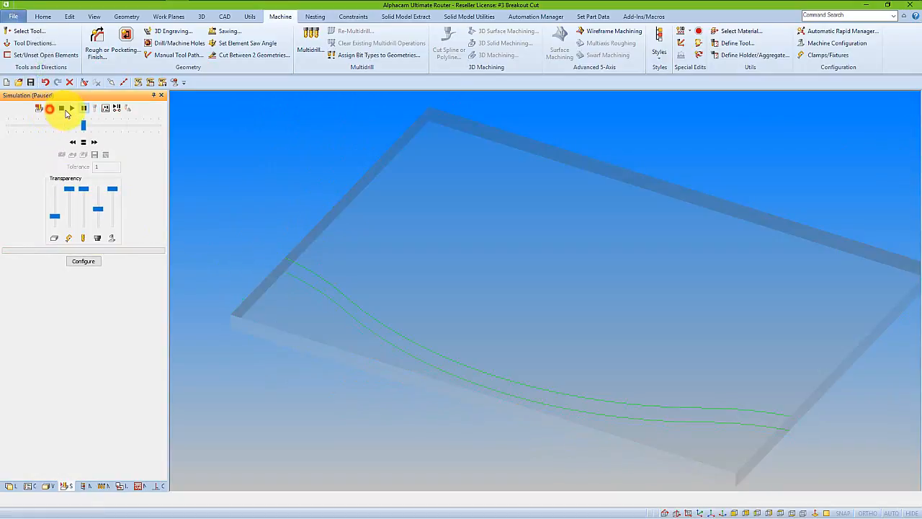
{"action": "left_click", "coordinate": [64, 108]}
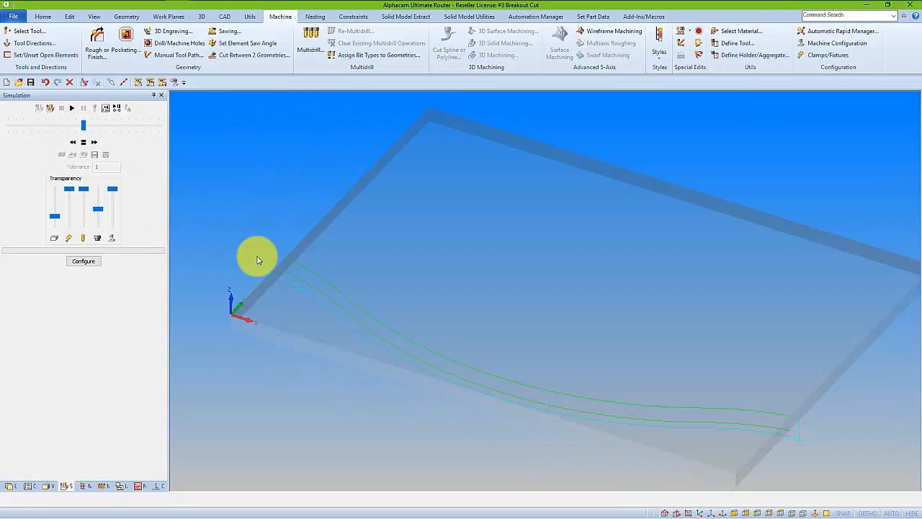
List the complete NC code of the 20MM FLAT finish pass and examine the approach, cutting and retract moves around the break-out cut.
{"action": "left_click", "coordinate": [151, 83]}
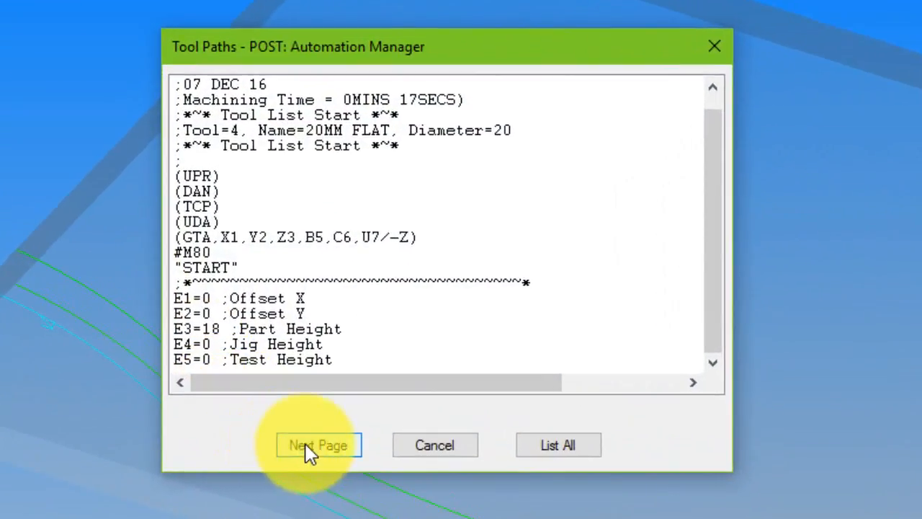
{"action": "left_click", "coordinate": [548, 433]}
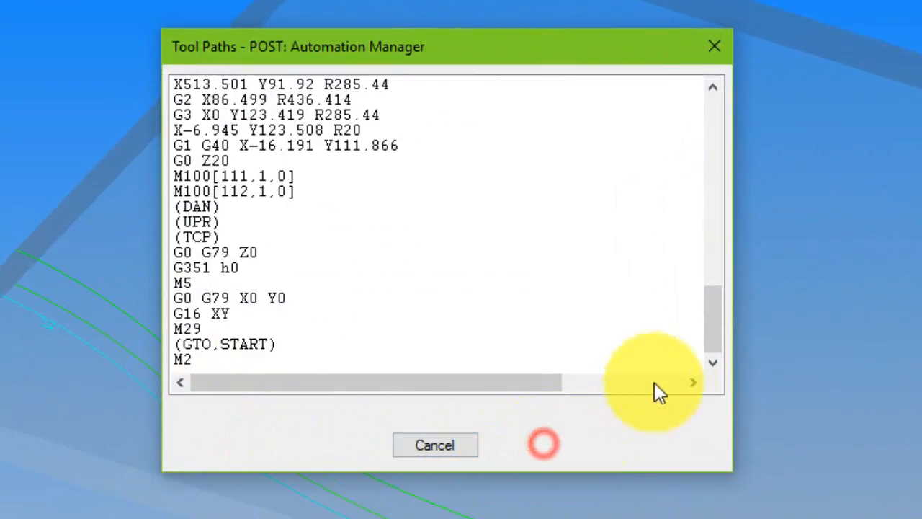
{"action": "left_click_drag", "start_coordinate": [717, 339], "coordinate": [695, 235]}
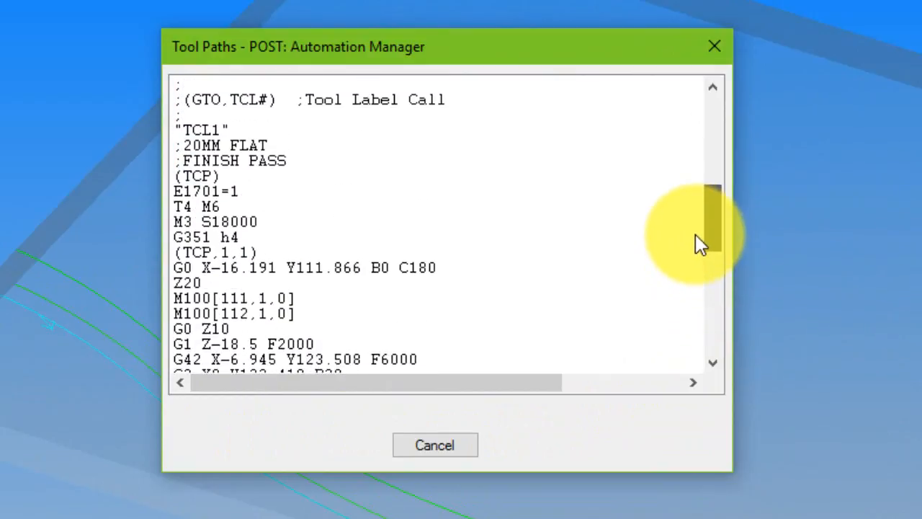
{"action": "left_click", "coordinate": [298, 267]}
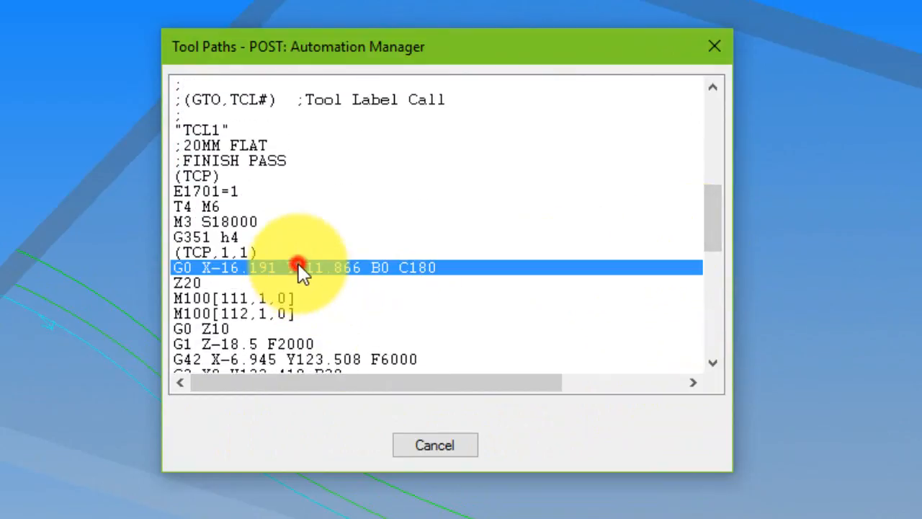
{"action": "left_click", "coordinate": [244, 360]}
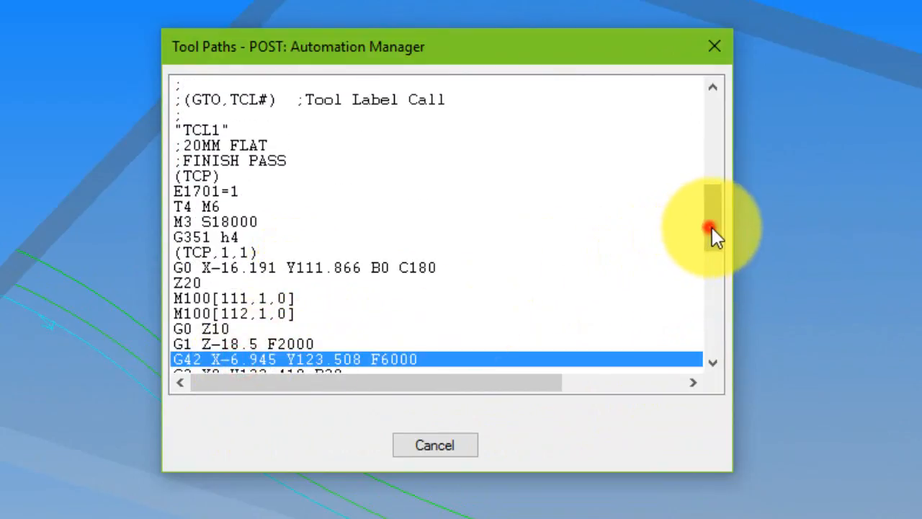
{"action": "left_click_drag", "start_coordinate": [712, 227], "coordinate": [727, 260]}
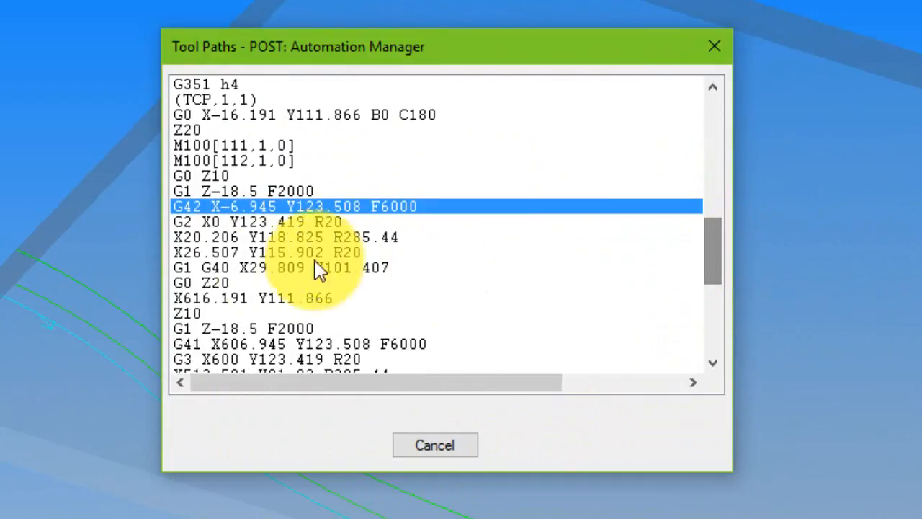
{"action": "left_click", "coordinate": [222, 283]}
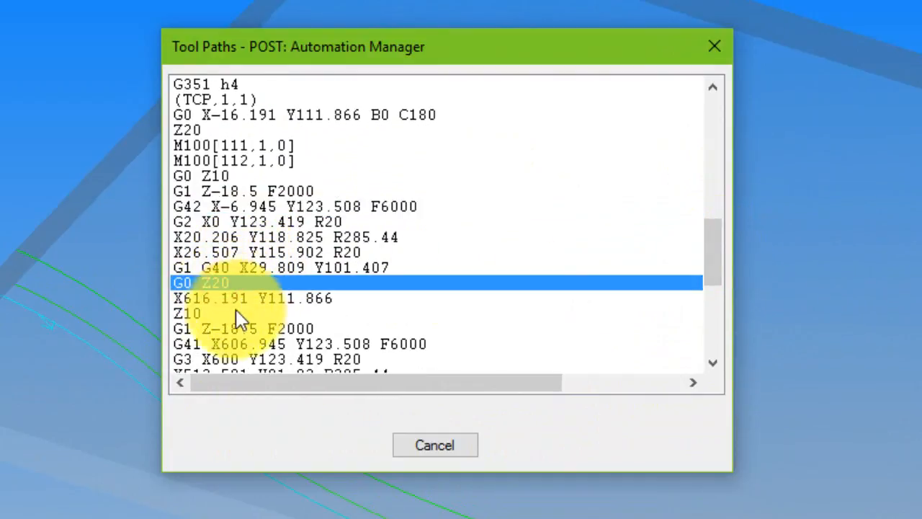
{"action": "left_click_drag", "start_coordinate": [716, 251], "coordinate": [718, 274]}
{"action": "left_click", "coordinate": [260, 268]}
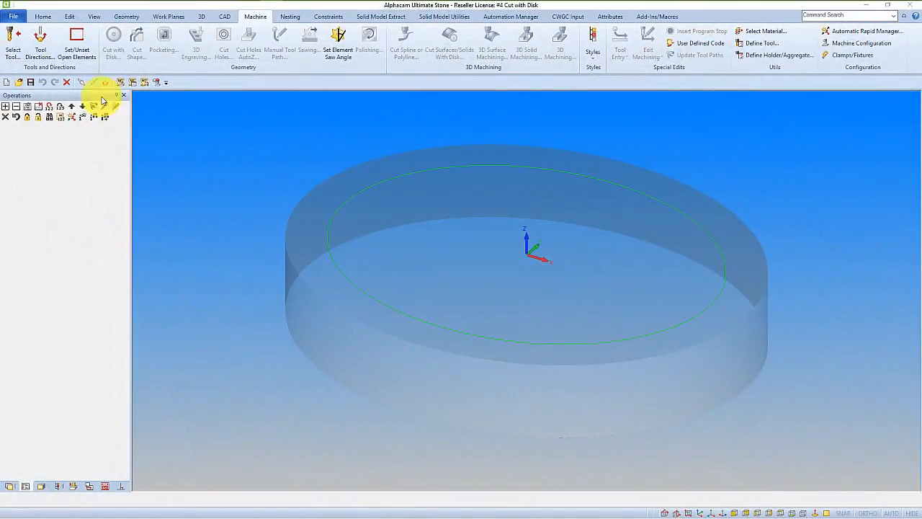
Select the tool Disk 250mm dia x 20mm with 9mm rad from the 2017 R1 tool folder.
{"action": "left_click", "coordinate": [14, 49]}
{"action": "left_click", "coordinate": [245, 170]}
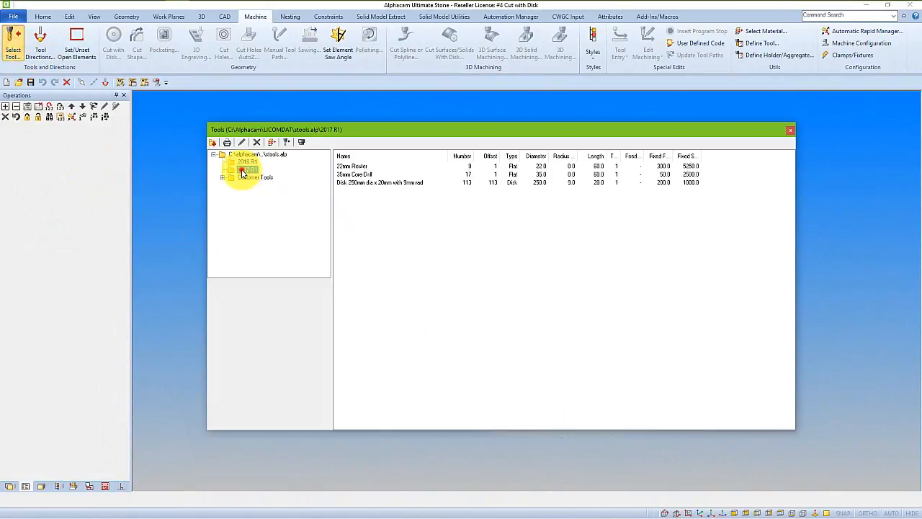
{"action": "double_click", "coordinate": [355, 188]}
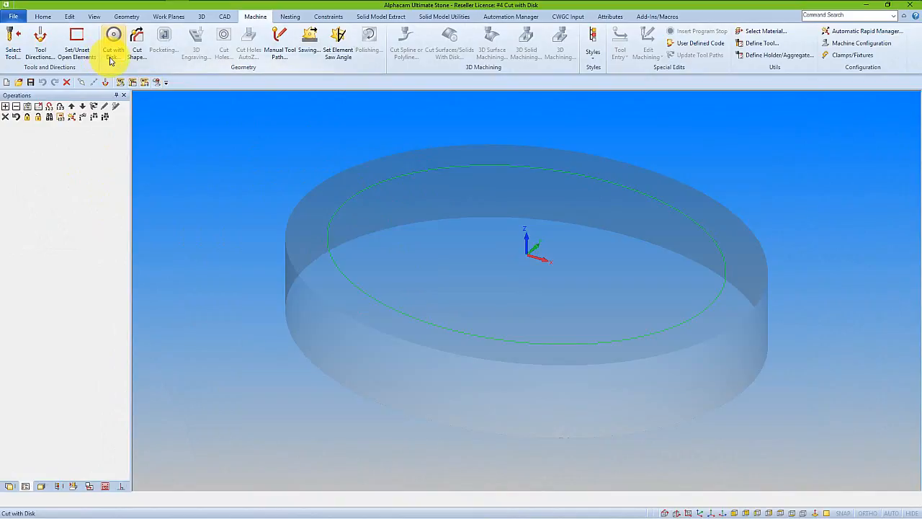
Start a Cut with Disk operation and pick the circle on the round block as the geometry to machine.
{"action": "left_click", "coordinate": [111, 60]}
{"action": "left_click_drag", "start_coordinate": [188, 128], "coordinate": [191, 112]}
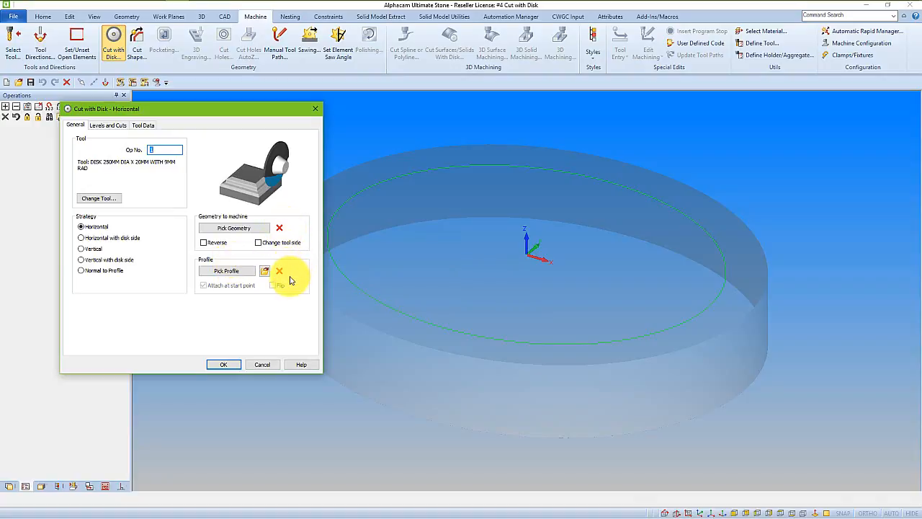
{"action": "left_click", "coordinate": [115, 126]}
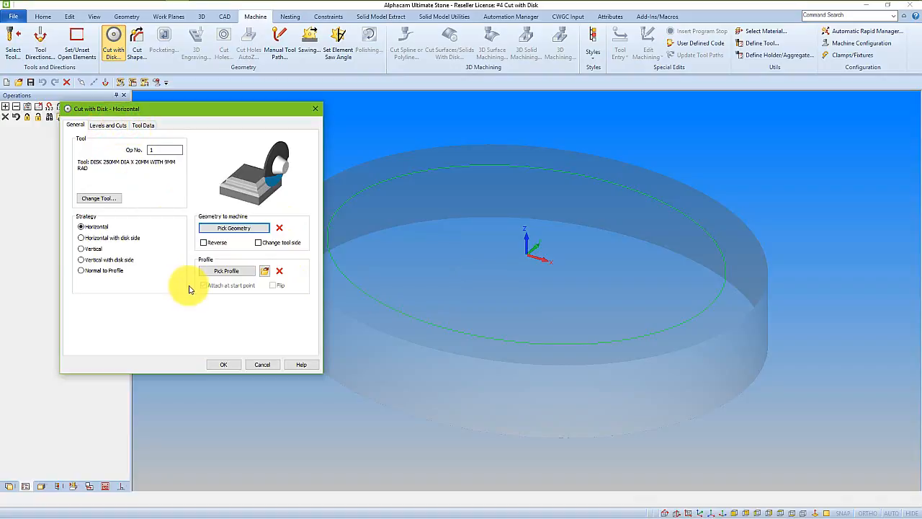
{"action": "left_click", "coordinate": [234, 230]}
{"action": "left_click", "coordinate": [349, 200]}
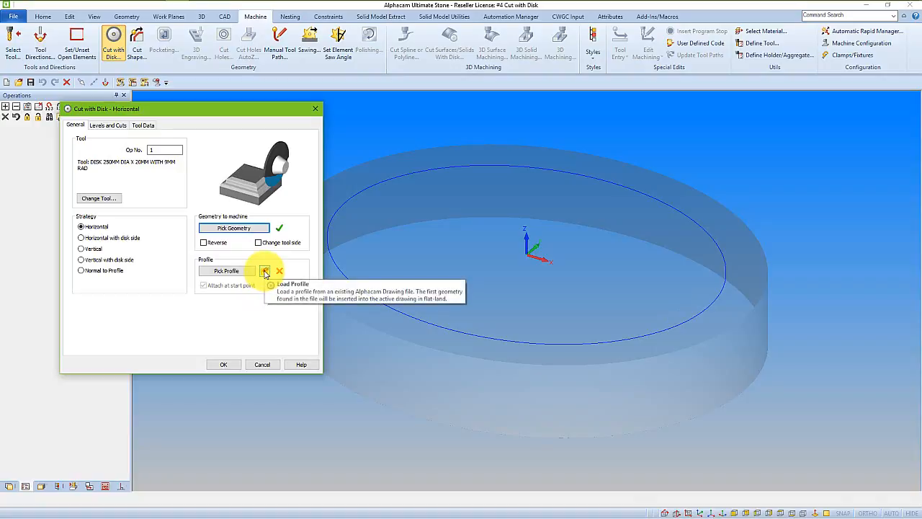
Preview the available profile drawings and load Profile 5.asd as the profile of the disk cut.
{"action": "left_click", "coordinate": [265, 271]}
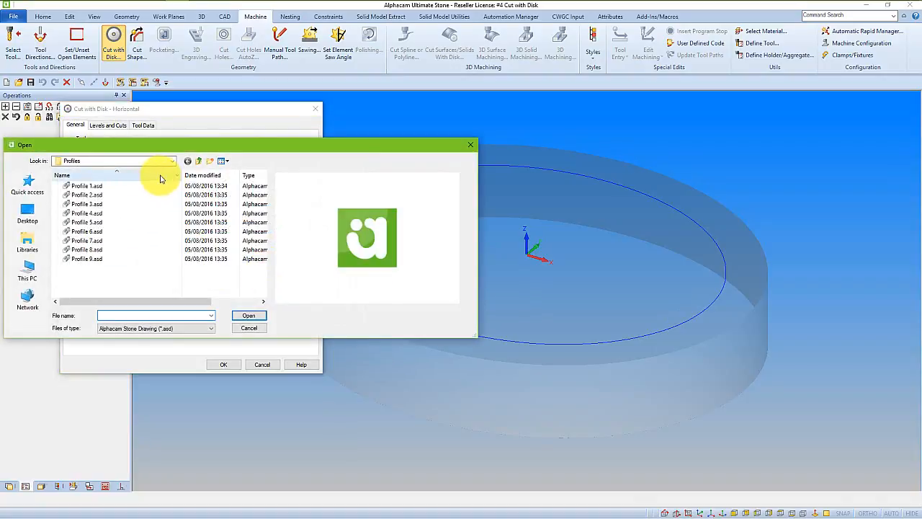
{"action": "left_click", "coordinate": [105, 187]}
{"action": "left_click", "coordinate": [100, 204]}
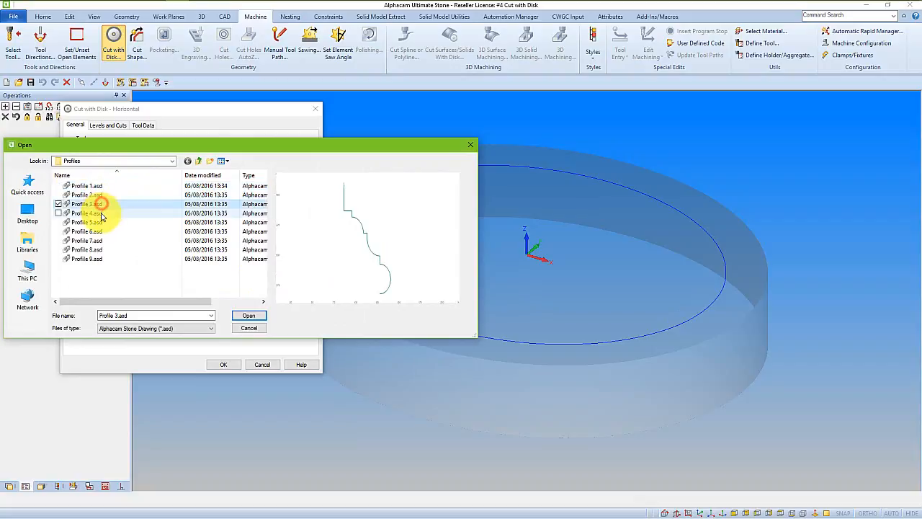
{"action": "left_click", "coordinate": [101, 214]}
{"action": "left_click", "coordinate": [100, 222]}
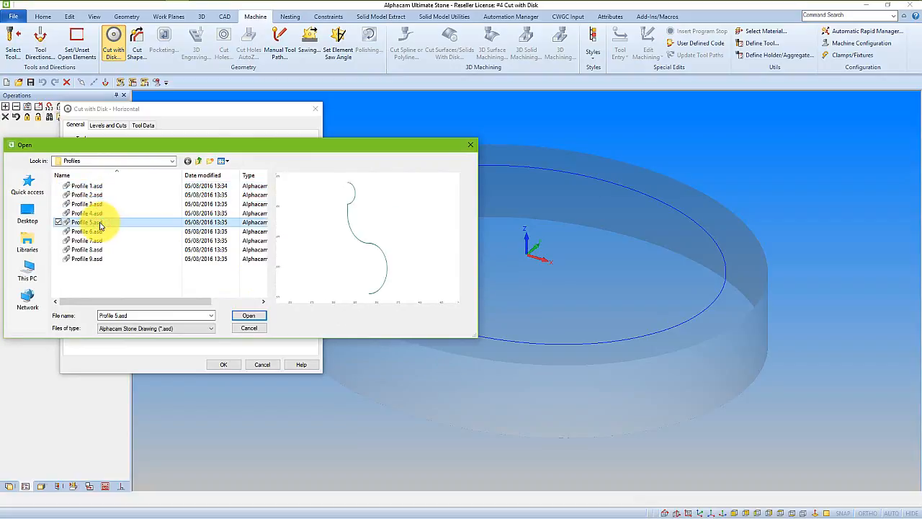
{"action": "left_click", "coordinate": [262, 319]}
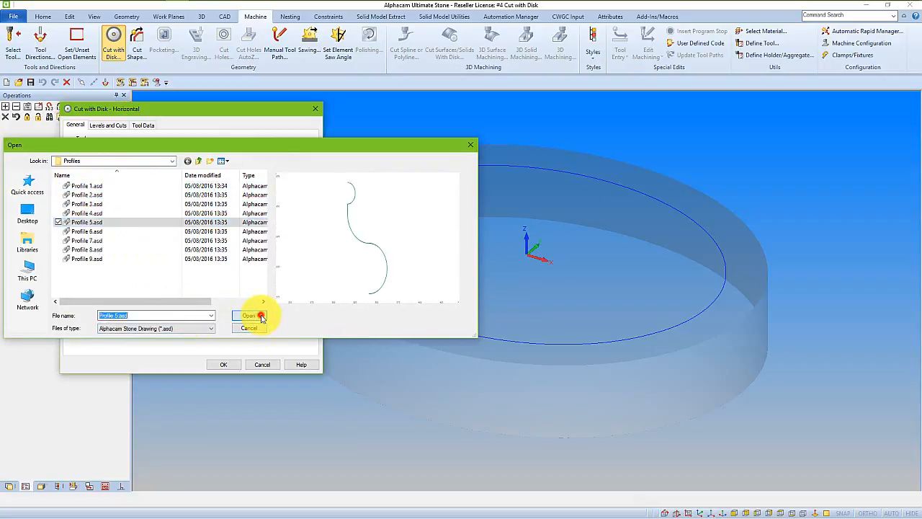
Preview the profile detached from the start point and flipped, and restore it to attached and unflipped.
{"action": "middle_click_drag", "start_coordinate": [702, 383], "coordinate": [682, 294]}
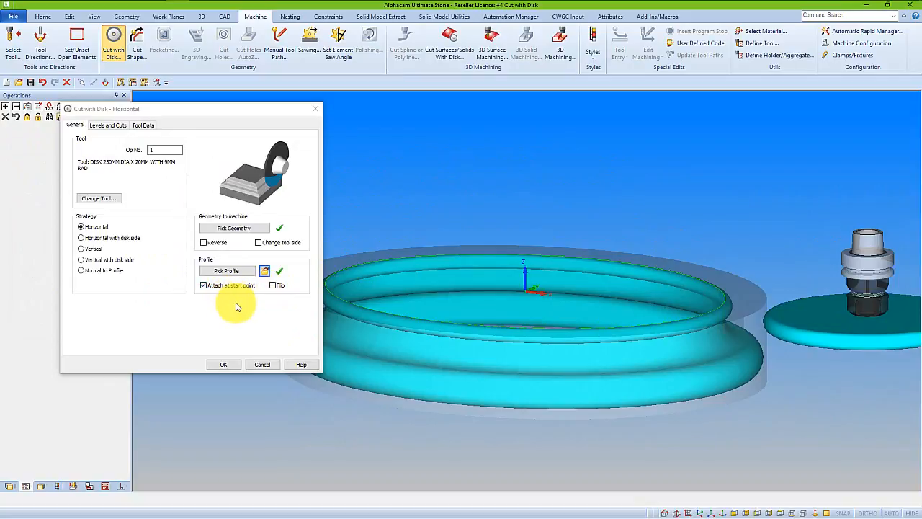
{"action": "left_click", "coordinate": [203, 286]}
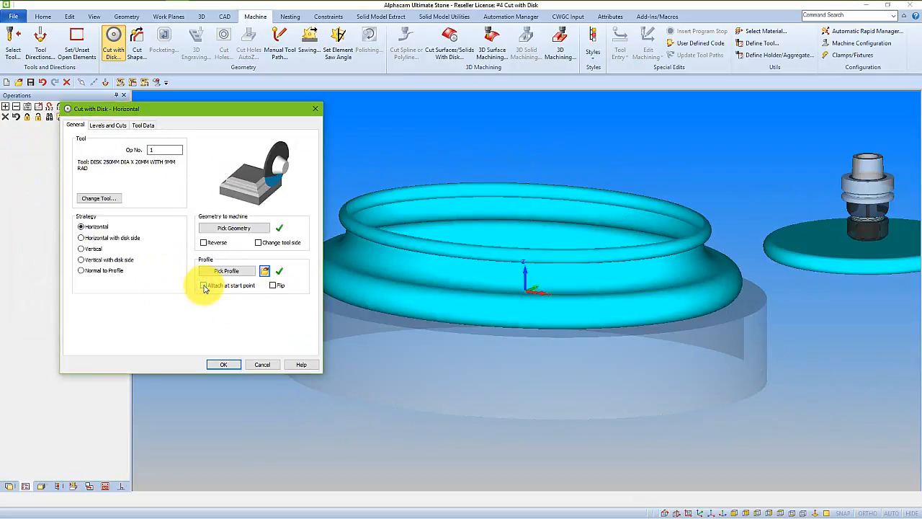
{"action": "left_click", "coordinate": [274, 286]}
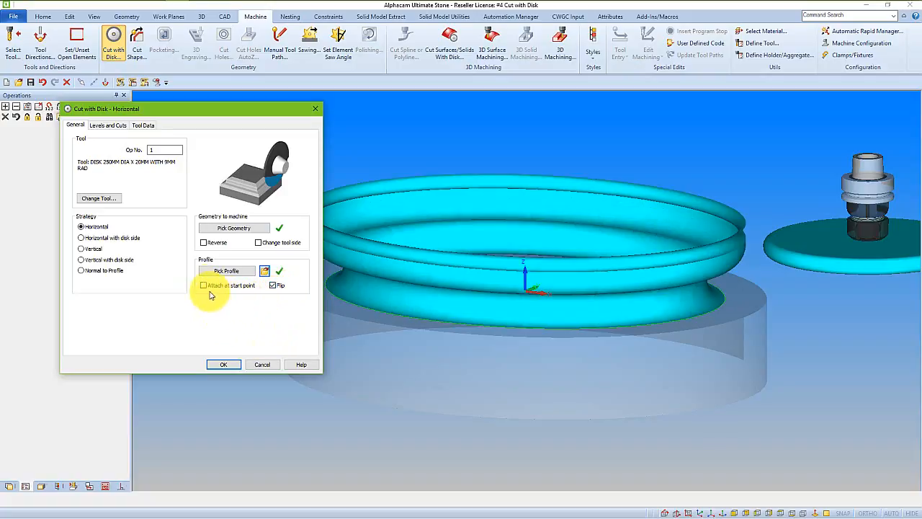
{"action": "left_click", "coordinate": [203, 288]}
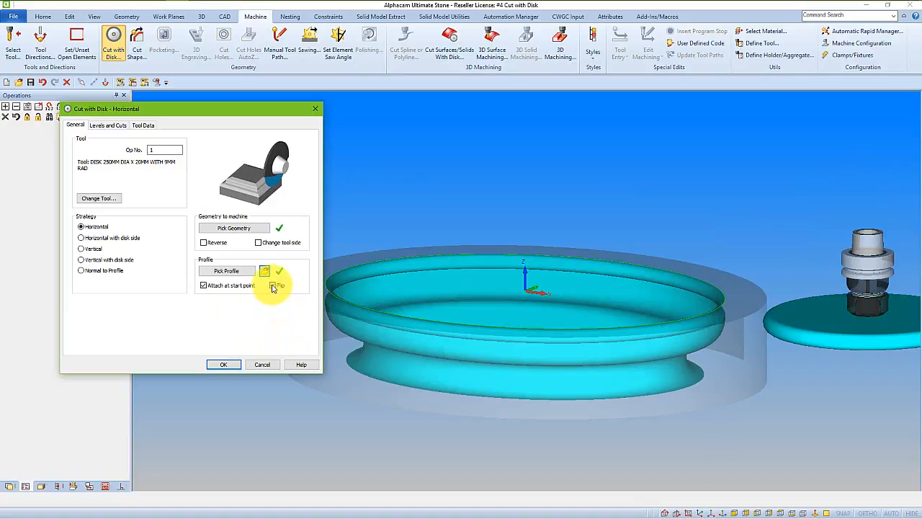
{"action": "left_click", "coordinate": [272, 286]}
Preview the Vertical strategy for the disk cut and return to the Horizontal strategy.
{"action": "middle_click_drag", "start_coordinate": [488, 340], "coordinate": [578, 333]}
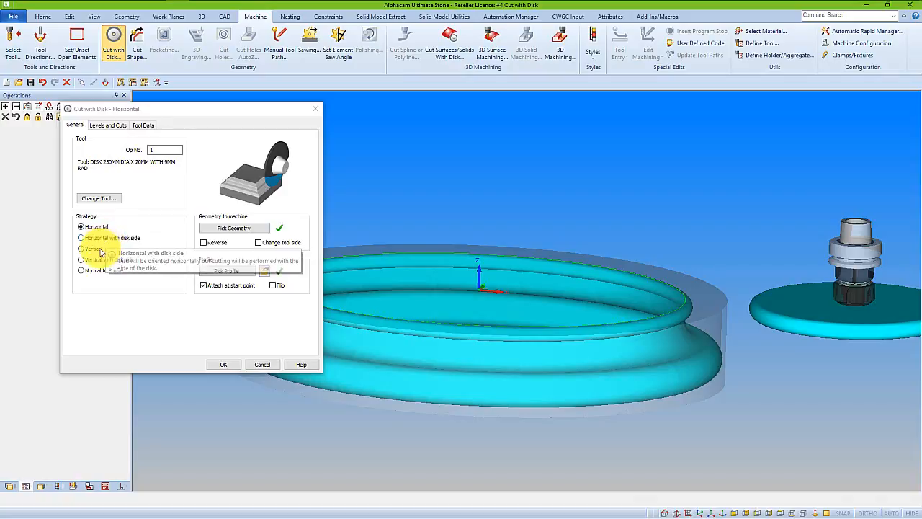
{"action": "left_click", "coordinate": [82, 249]}
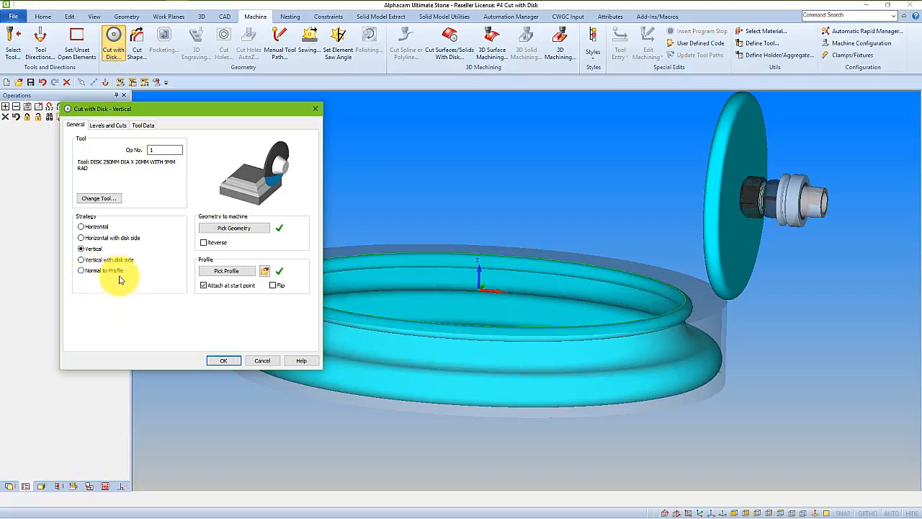
{"action": "left_click", "coordinate": [93, 227]}
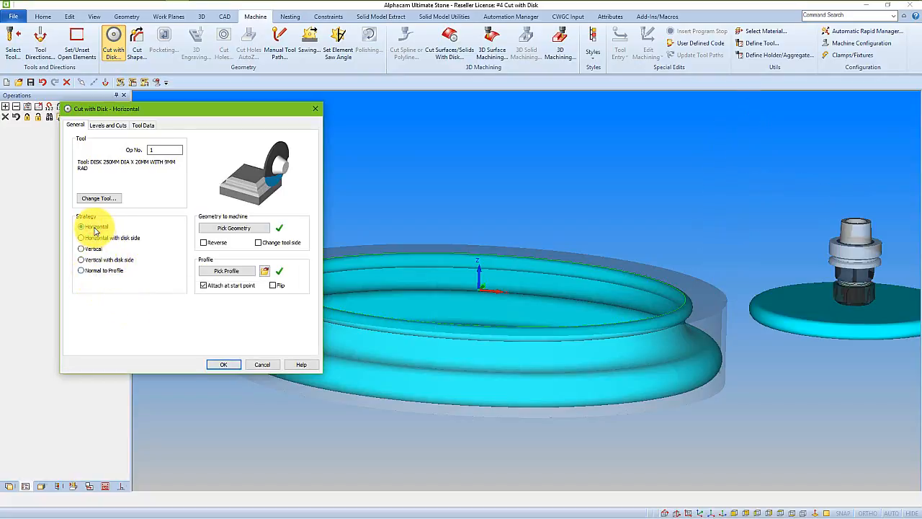
Preview the disk's clearance with a Safe XY Distance of 75, and reduce the distance to 5.
{"action": "left_click", "coordinate": [110, 125]}
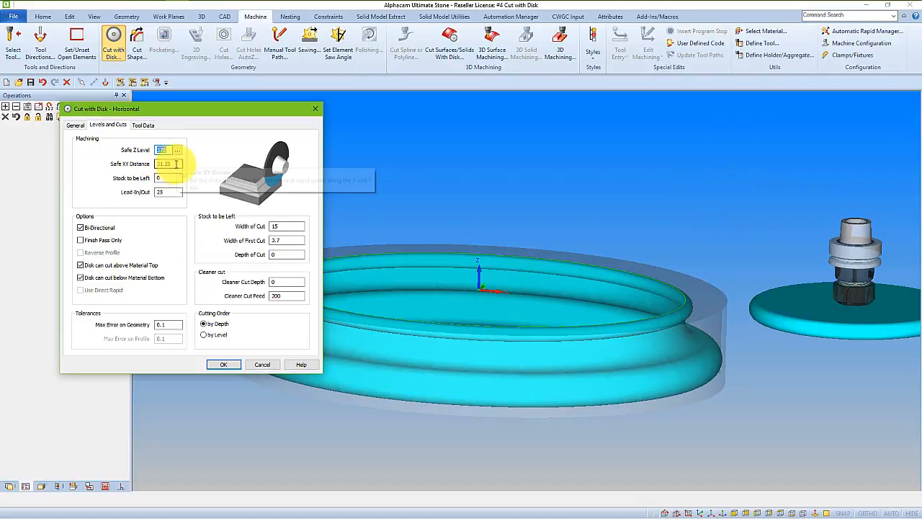
{"action": "key", "text": "Tab"}
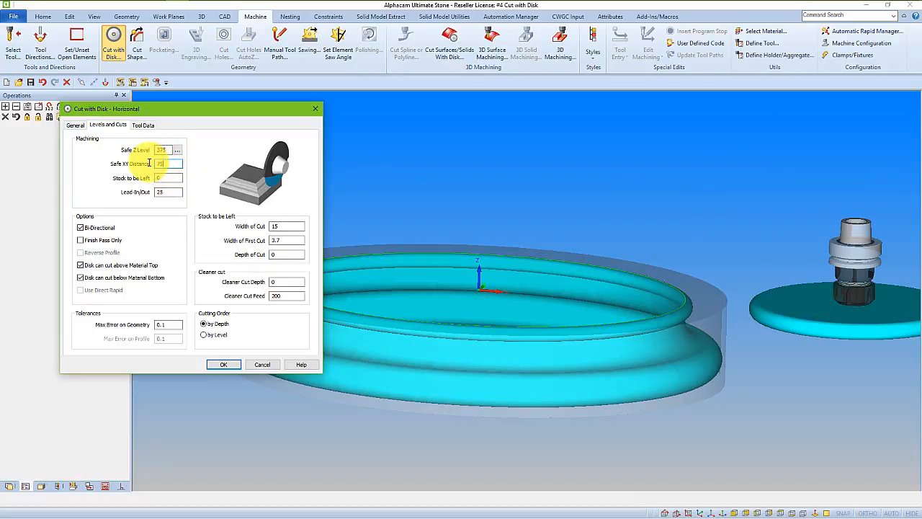
{"action": "left_click", "coordinate": [171, 178]}
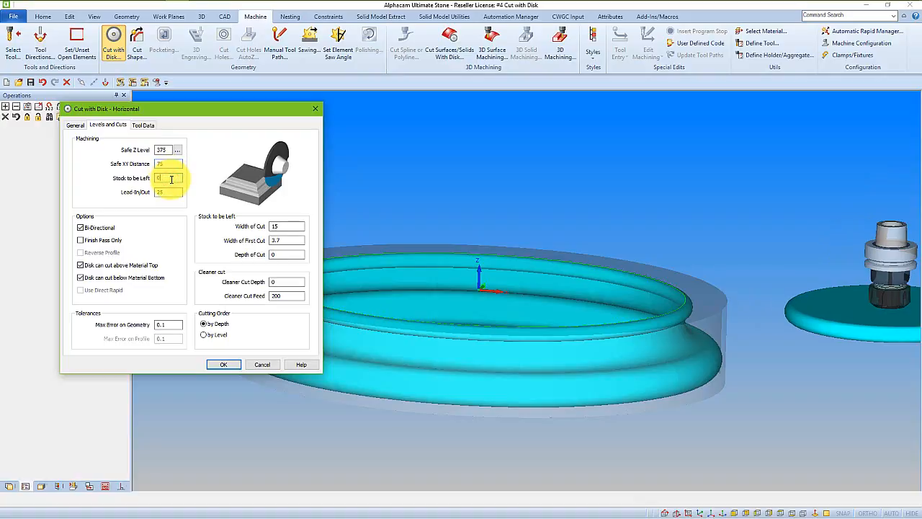
{"action": "left_click_drag", "start_coordinate": [168, 163], "coordinate": [153, 165]}
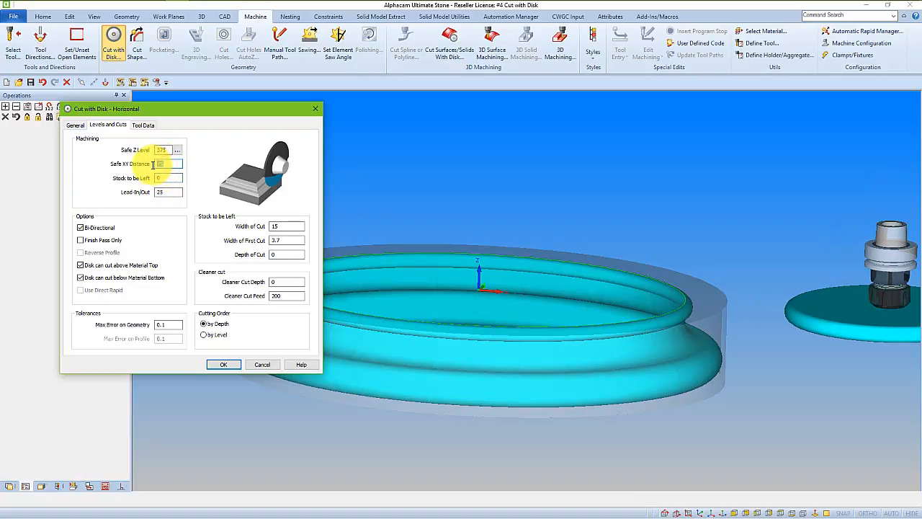
{"action": "left_click", "coordinate": [173, 177]}
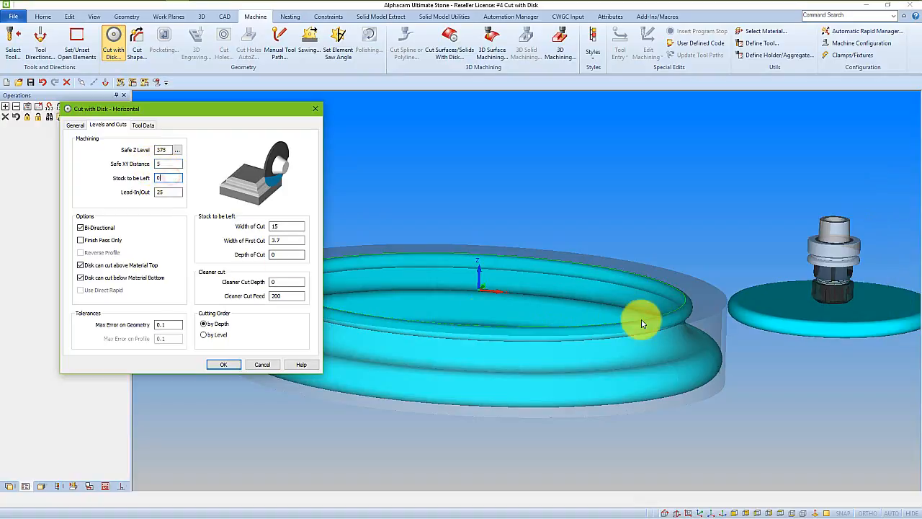
Enable Finish Pass Only for the horizontal disk cut and generate the toolpath.
{"action": "middle_click_drag", "start_coordinate": [656, 324], "coordinate": [601, 335]}
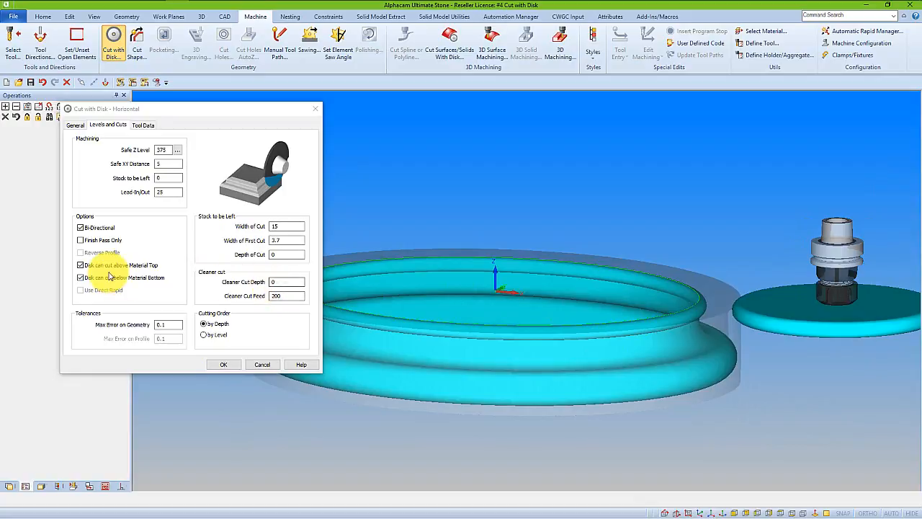
{"action": "left_click", "coordinate": [81, 240]}
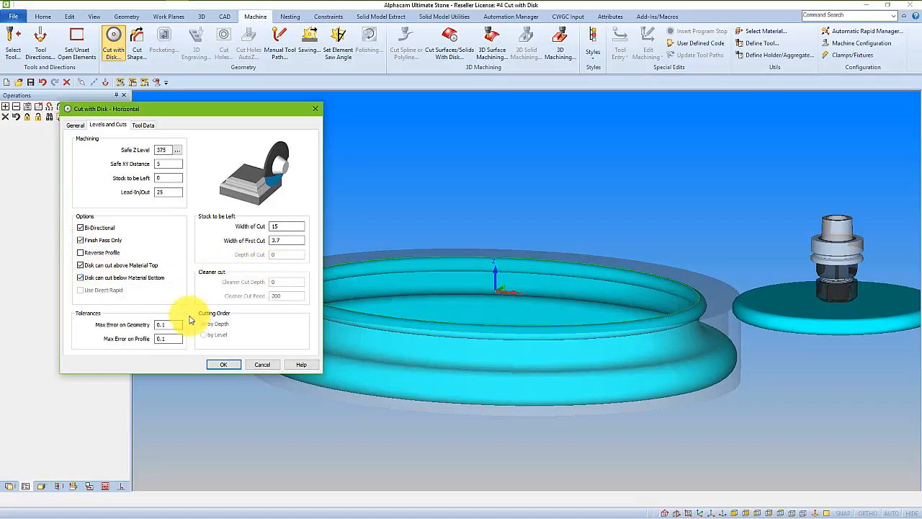
{"action": "left_click", "coordinate": [224, 365]}
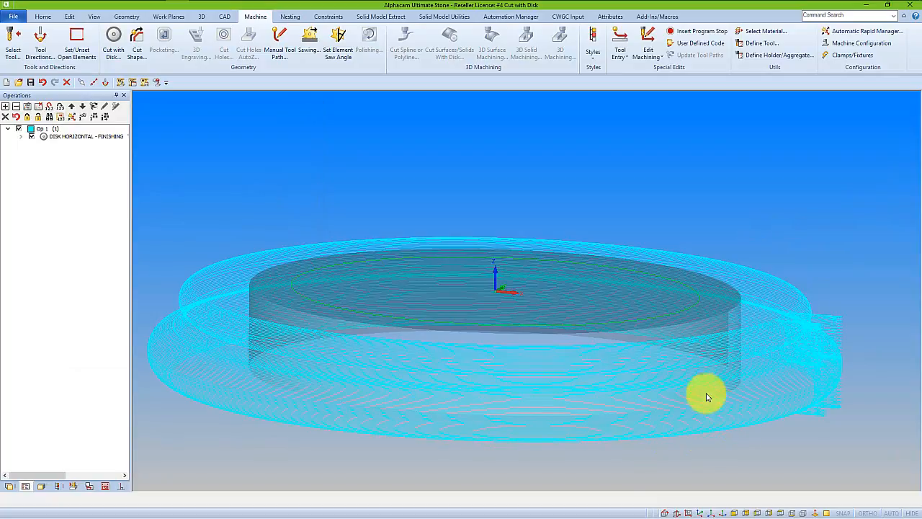
Simulate the horizontal disk finishing toolpath around the round block at maximum speed, and stop the simulation.
{"action": "middle_click_drag", "start_coordinate": [670, 368], "coordinate": [565, 450]}
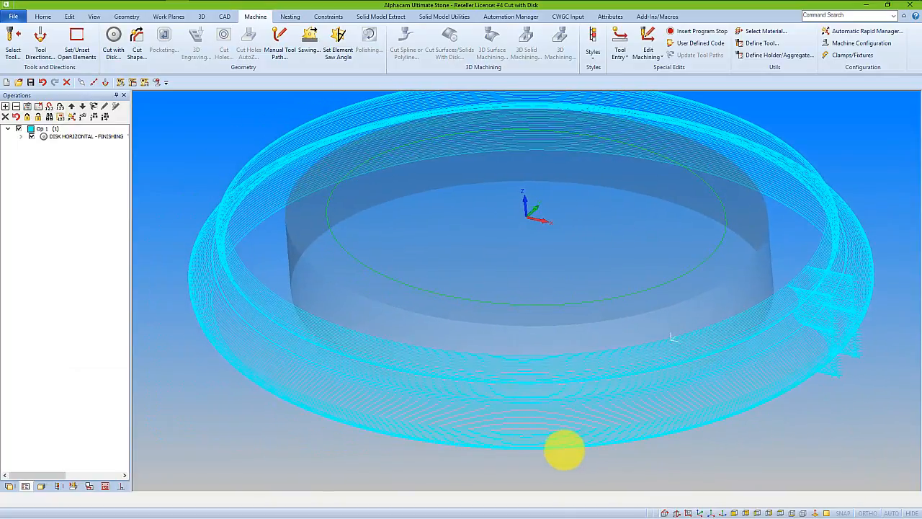
{"action": "scroll", "coordinate": [699, 366], "scroll_direction": "down", "scroll_amount": 5}
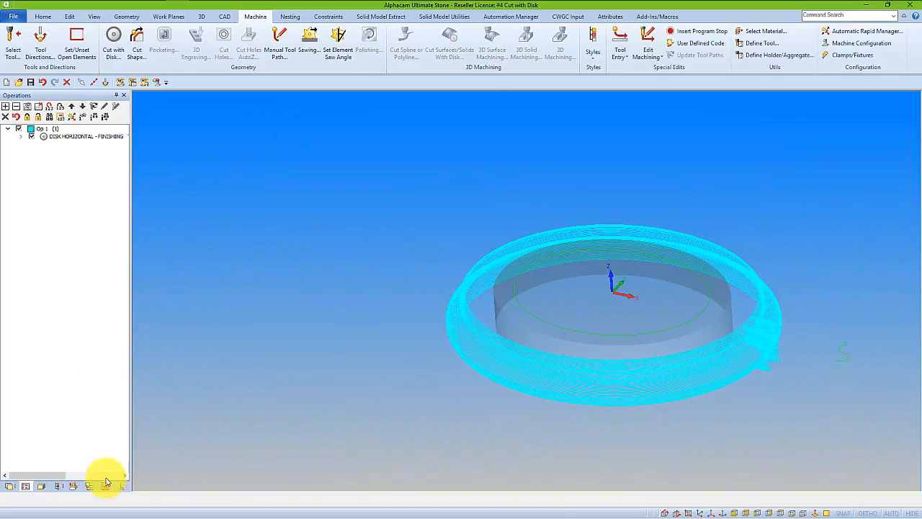
{"action": "left_click", "coordinate": [73, 486]}
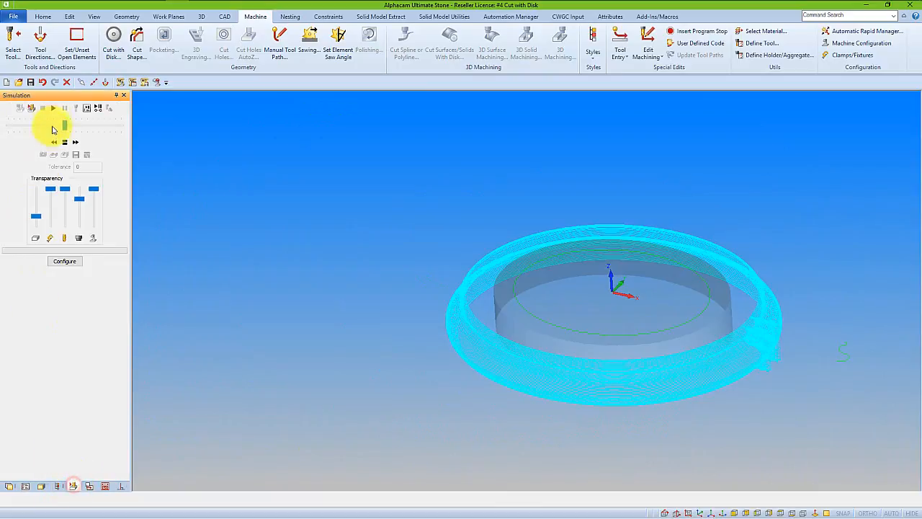
{"action": "left_click", "coordinate": [53, 108]}
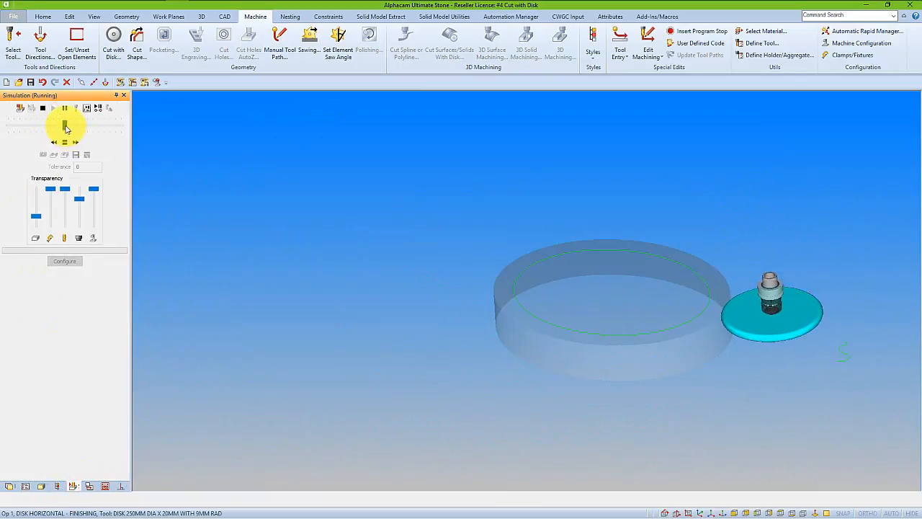
{"action": "left_click_drag", "start_coordinate": [65, 128], "coordinate": [161, 140]}
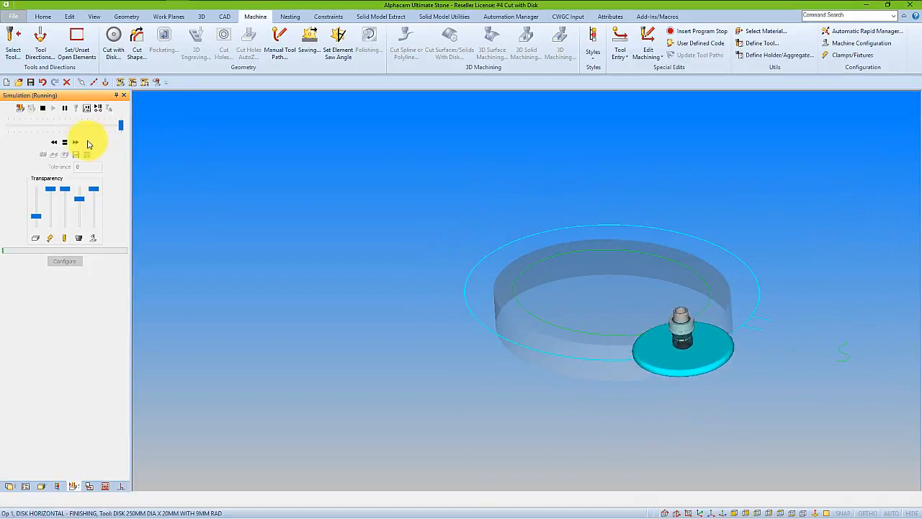
{"action": "left_click", "coordinate": [42, 107]}
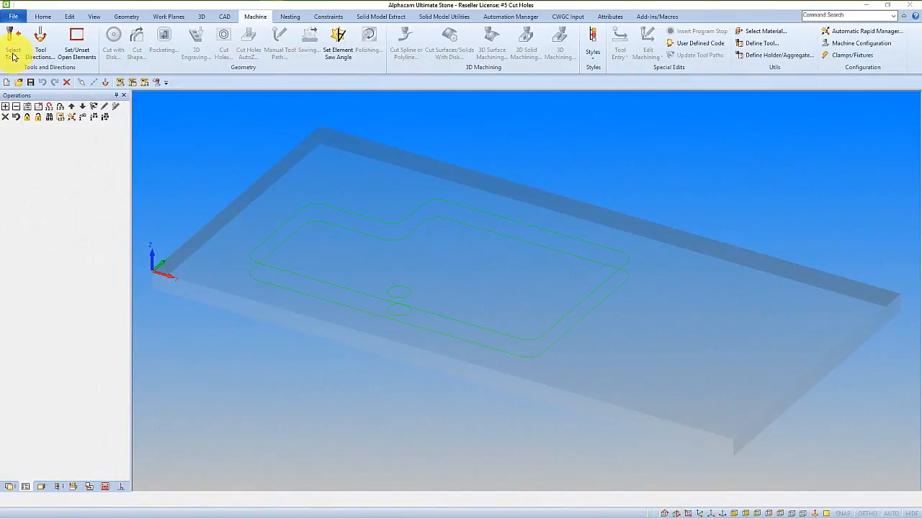
Choose the 35mm Core Drill from the 2017 R1 tool folder, inspect its cutting tip, and accept it as the active tool.
{"action": "left_click", "coordinate": [13, 51]}
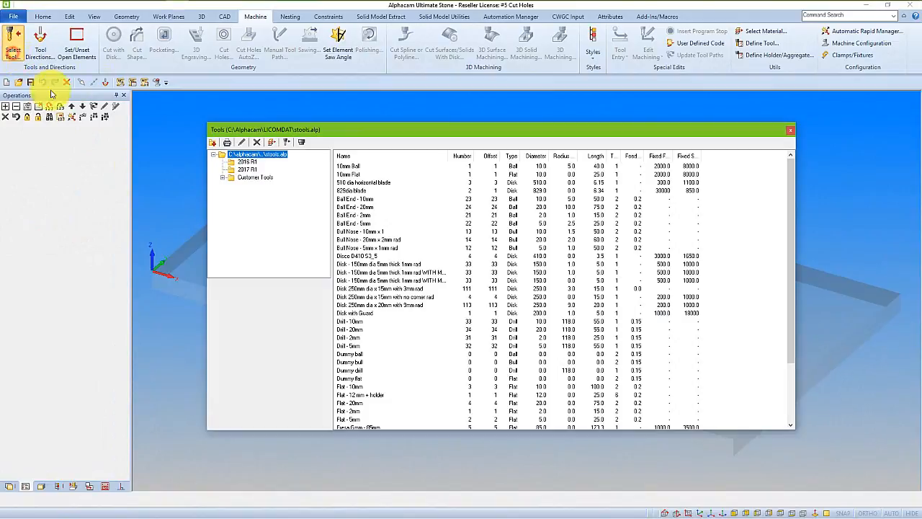
{"action": "left_click", "coordinate": [247, 170]}
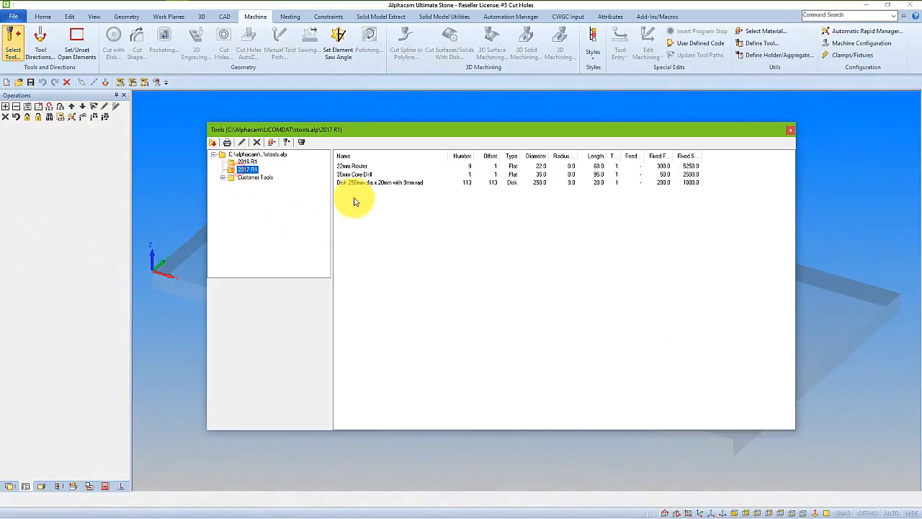
{"action": "left_click", "coordinate": [355, 174]}
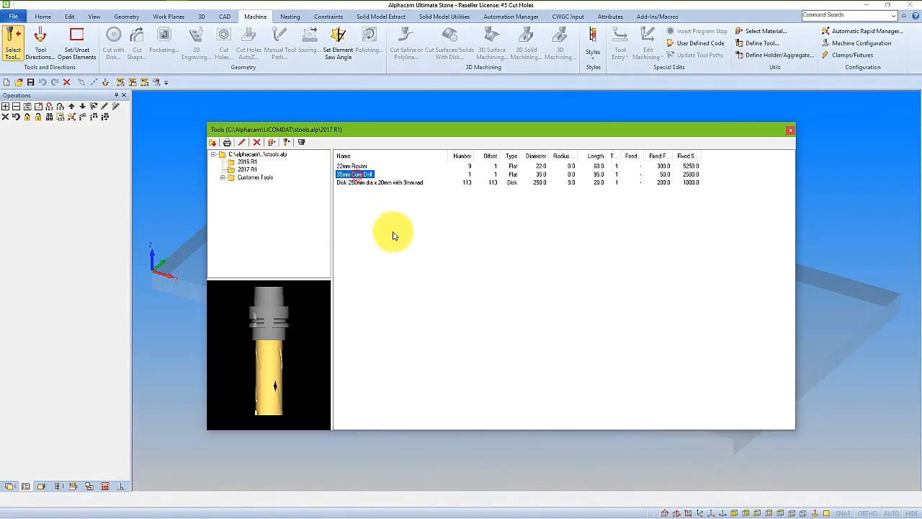
{"action": "double_click", "coordinate": [366, 176]}
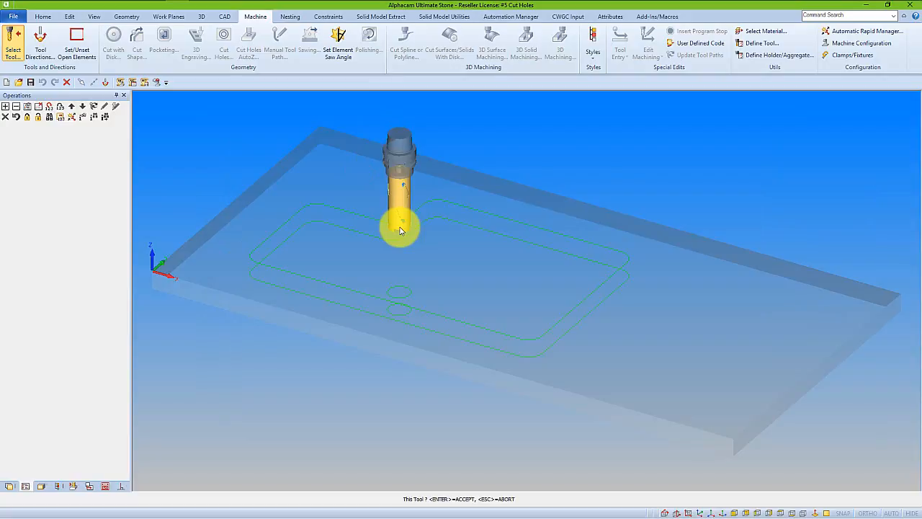
{"action": "middle_click_drag", "start_coordinate": [400, 227], "coordinate": [398, 216]}
{"action": "scroll", "coordinate": [396, 212], "scroll_direction": "up", "scroll_amount": 5}
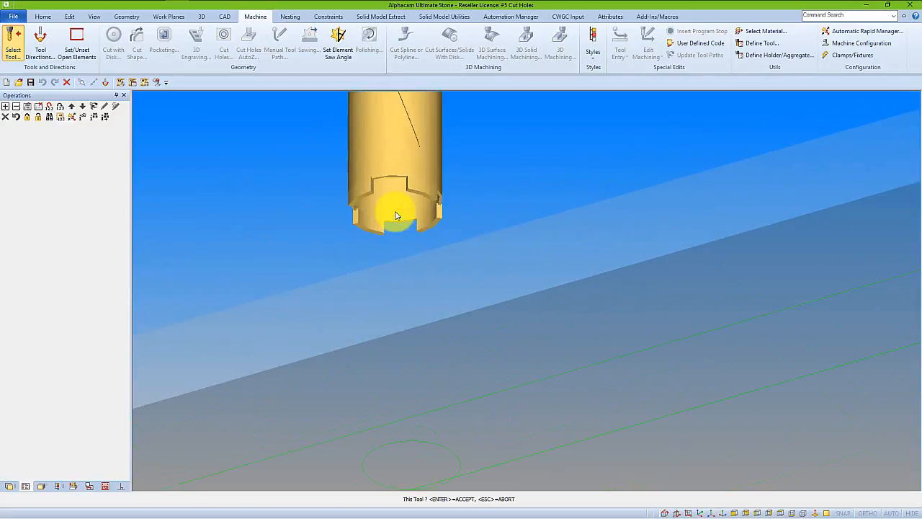
{"action": "scroll", "coordinate": [395, 215], "scroll_direction": "up", "scroll_amount": 2}
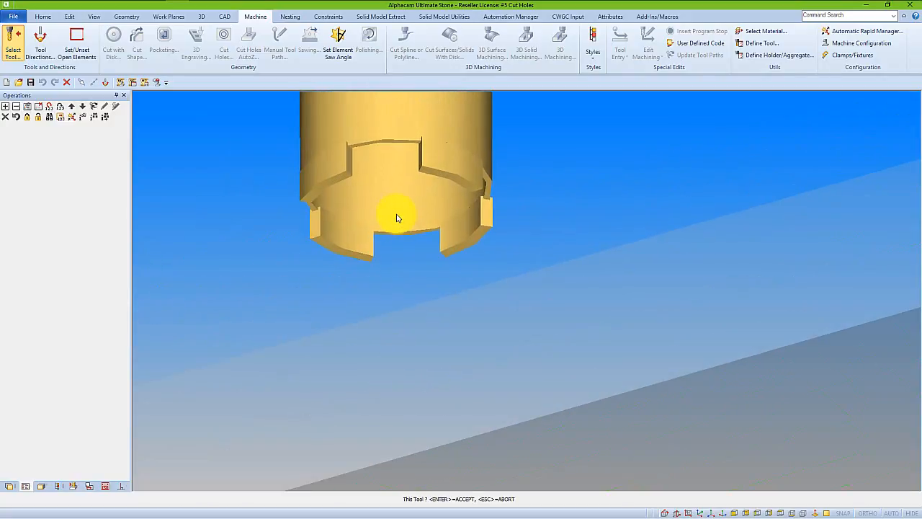
{"action": "middle_click_drag", "start_coordinate": [391, 216], "coordinate": [428, 271]}
{"action": "scroll", "coordinate": [427, 271], "scroll_direction": "down", "scroll_amount": 5}
{"action": "left_click", "coordinate": [428, 267]}
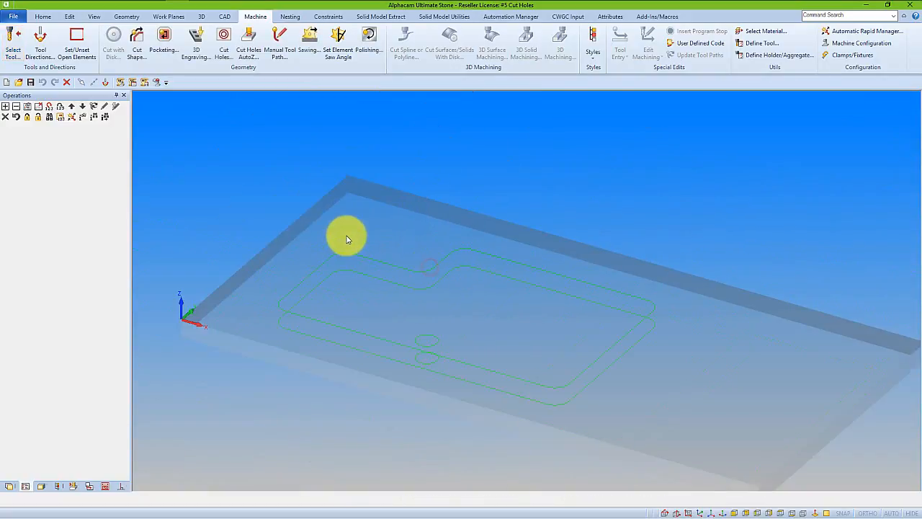
Start a Cut Holes (Auto Z) drilling operation limited to Holes to Match Drill Diameter, with Global / Linear NC code.
{"action": "left_click", "coordinate": [245, 54]}
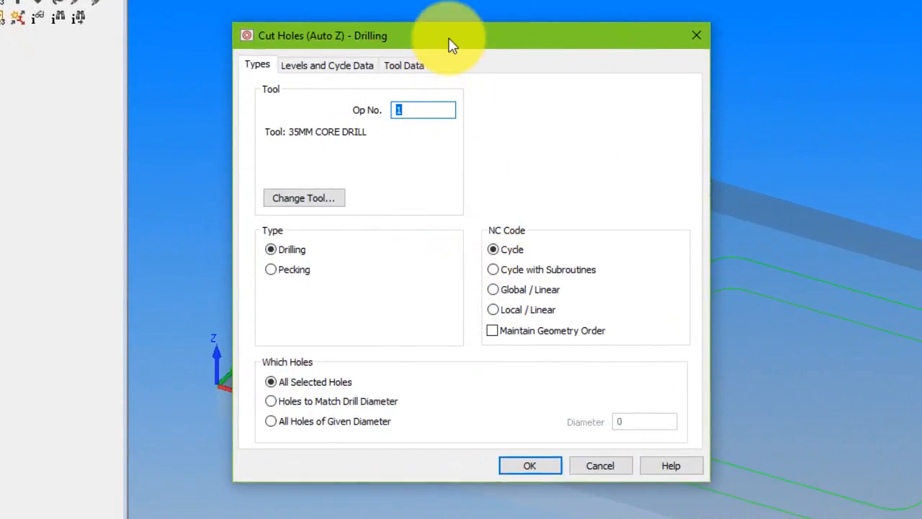
{"action": "left_click_drag", "start_coordinate": [392, 74], "coordinate": [475, 57]}
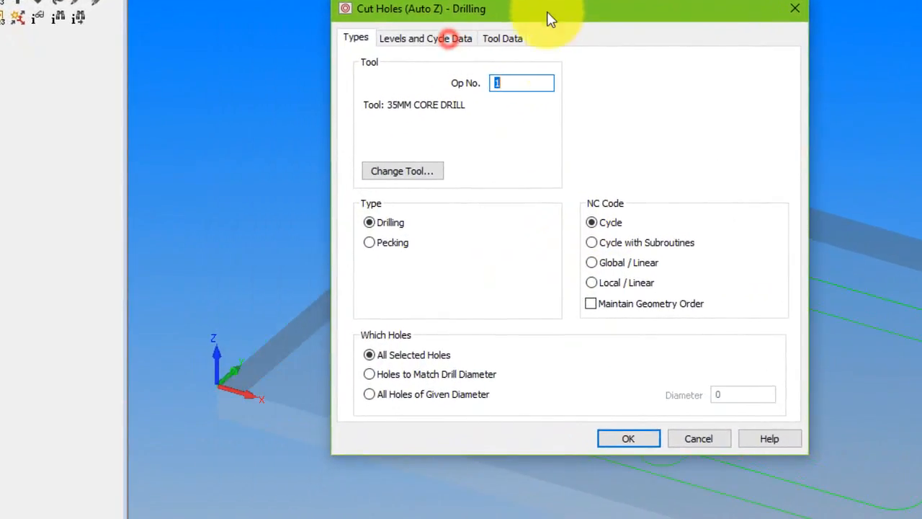
{"action": "left_click", "coordinate": [418, 375]}
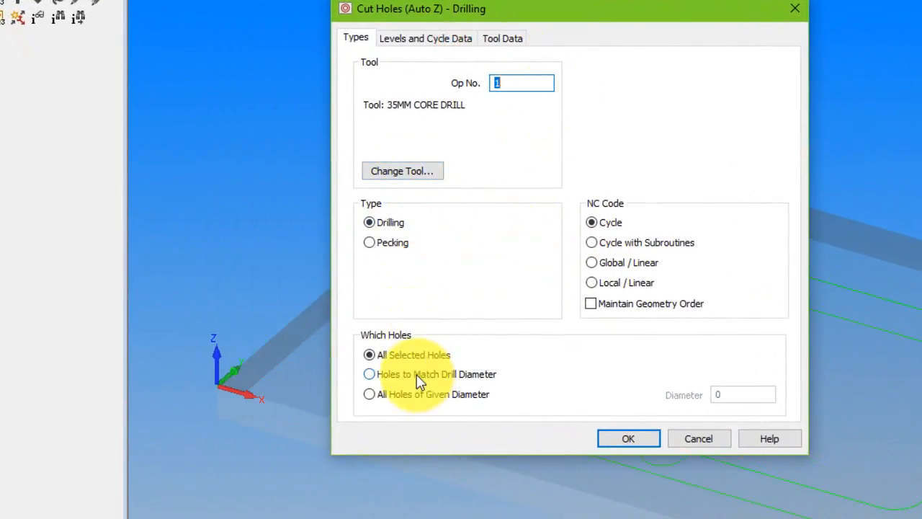
{"action": "left_click", "coordinate": [614, 263]}
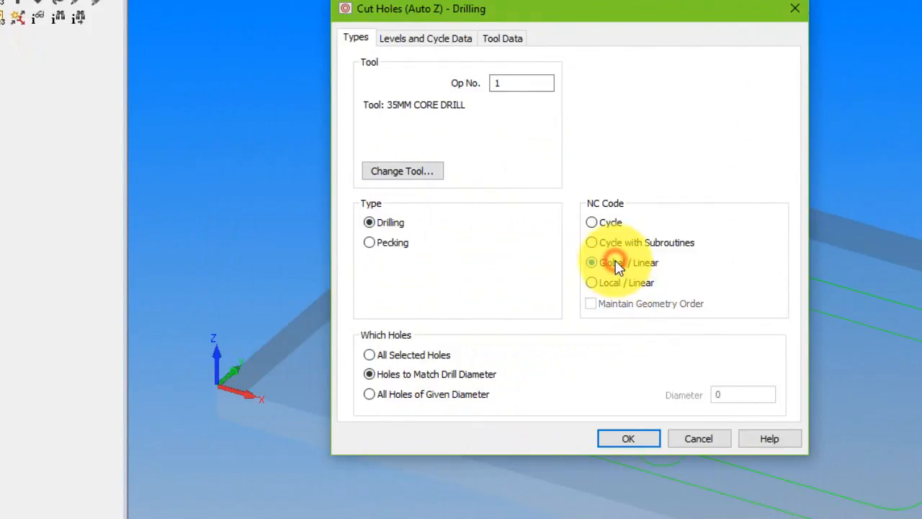
Set the drilling Z Stock Amount to -1 and enable Eject slug.
{"action": "left_click", "coordinate": [431, 40]}
{"action": "left_click", "coordinate": [507, 135]}
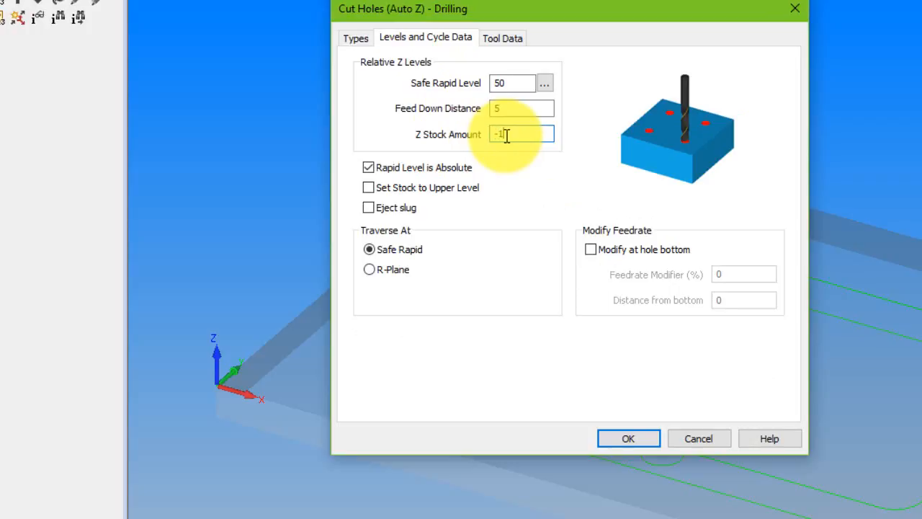
{"action": "left_click", "coordinate": [370, 208]}
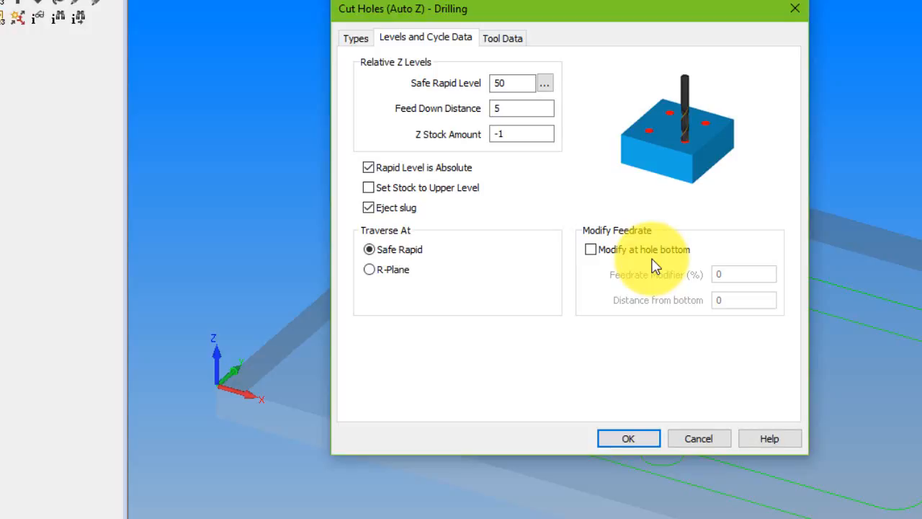
Enable feedrate modification at the hole bottom, with a Feedrate Modifier of 50% and a Distance from bottom of 5.
{"action": "left_click", "coordinate": [591, 250]}
{"action": "double_click", "coordinate": [735, 274]}
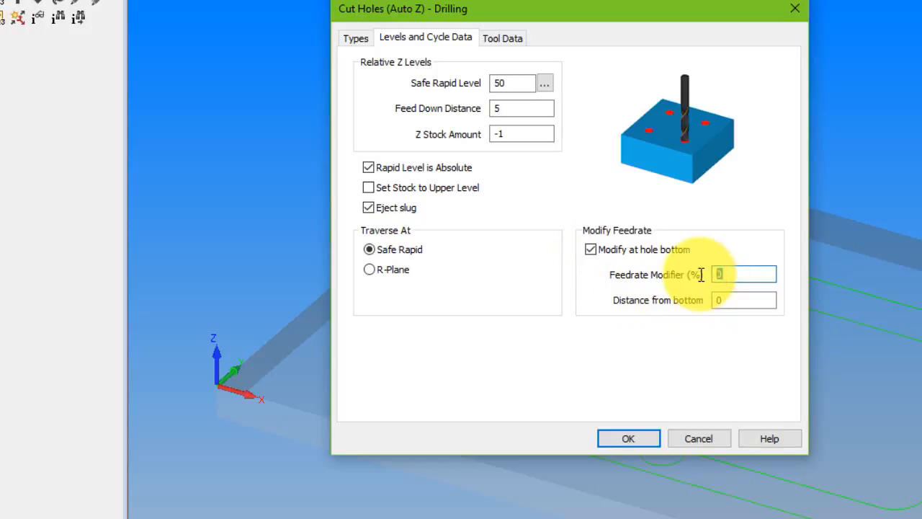
{"action": "double_click", "coordinate": [727, 300]}
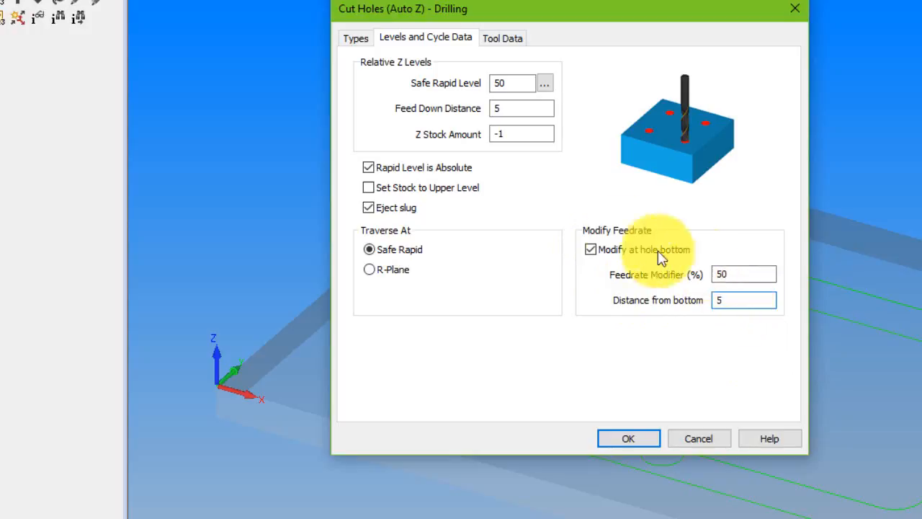
{"action": "mouse_move", "coordinate": [511, 138]}
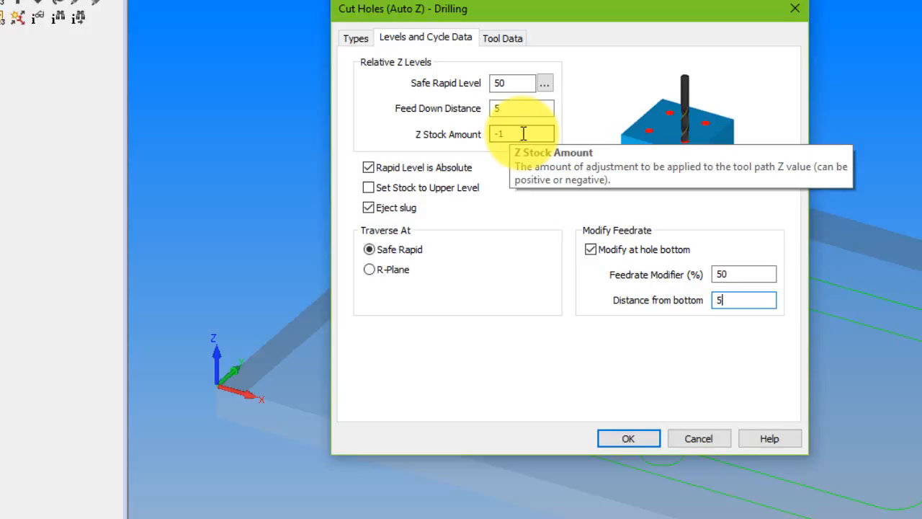
Accept the drilling settings and generate the toolpath for all circles that match the drill.
{"action": "left_click", "coordinate": [646, 438]}
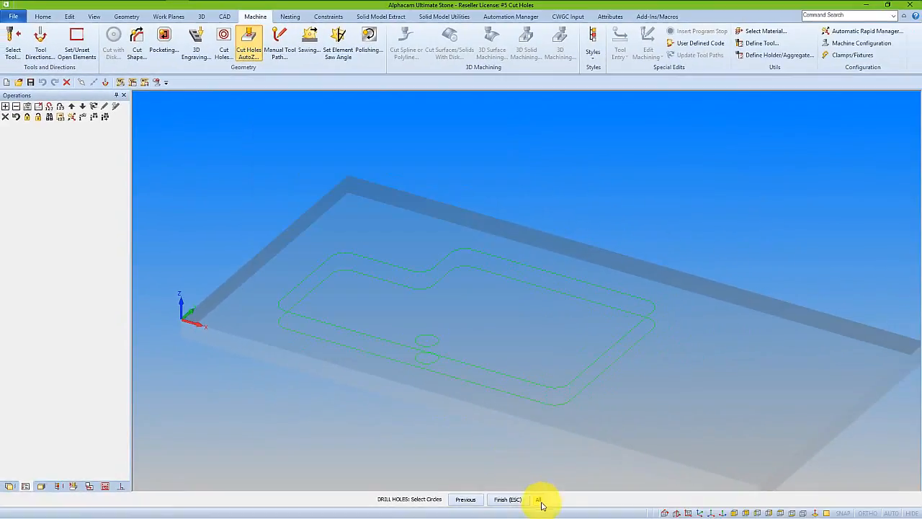
{"action": "left_click", "coordinate": [539, 500]}
{"action": "left_click", "coordinate": [517, 500]}
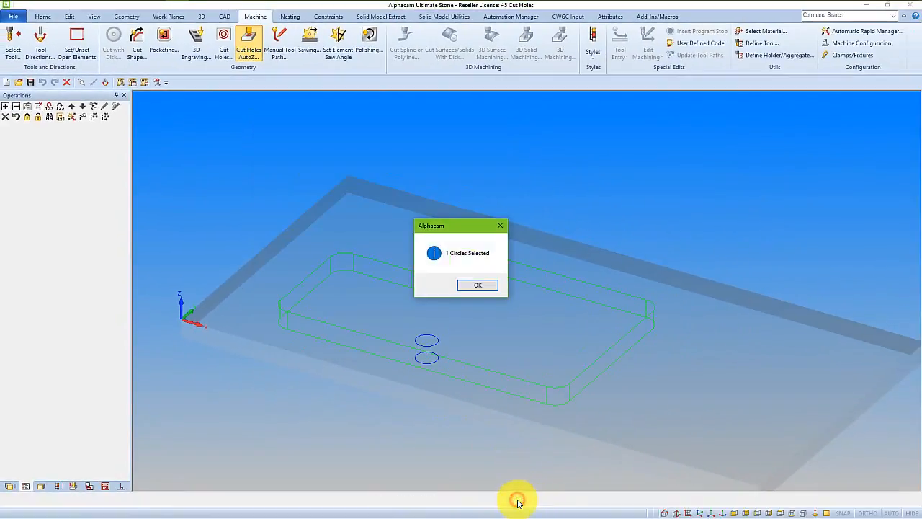
{"action": "left_click", "coordinate": [478, 286]}
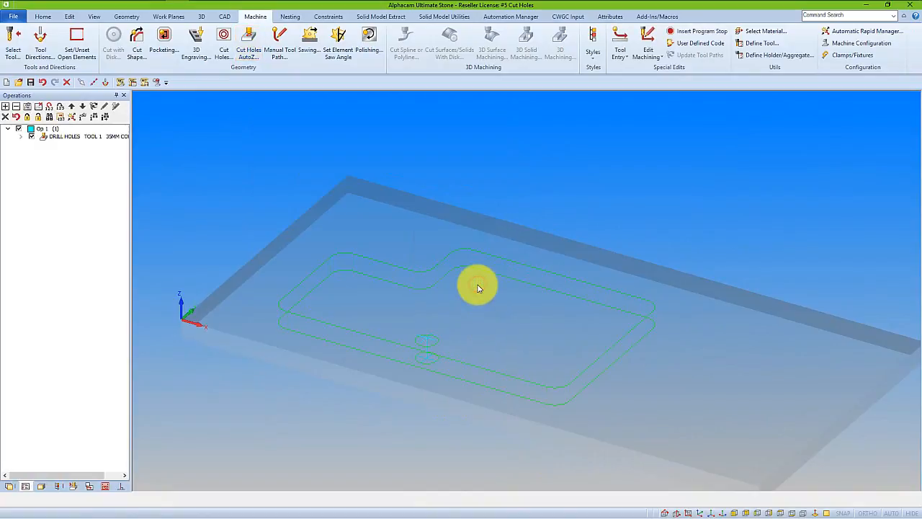
Run a solid simulation of the core drilling in the stone slab at increased speed.
{"action": "left_click", "coordinate": [73, 486]}
{"action": "left_click", "coordinate": [31, 109]}
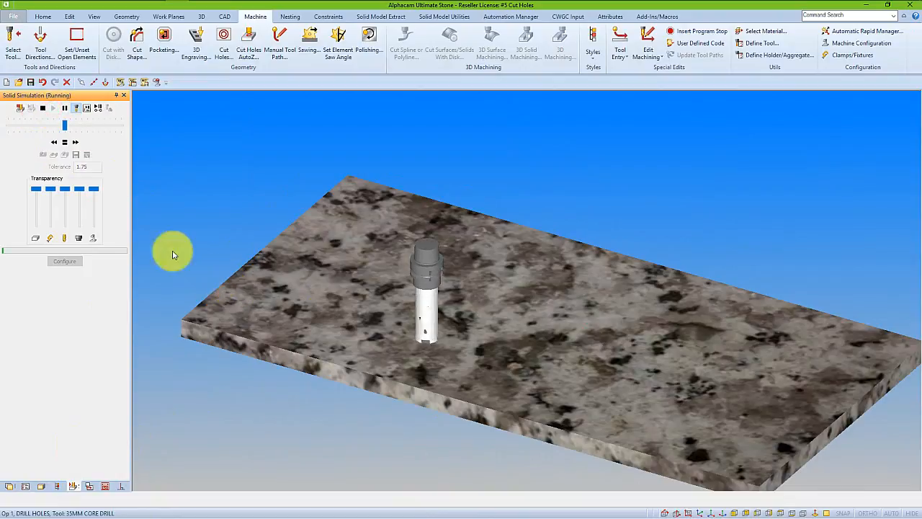
{"action": "left_click", "coordinate": [77, 144]}
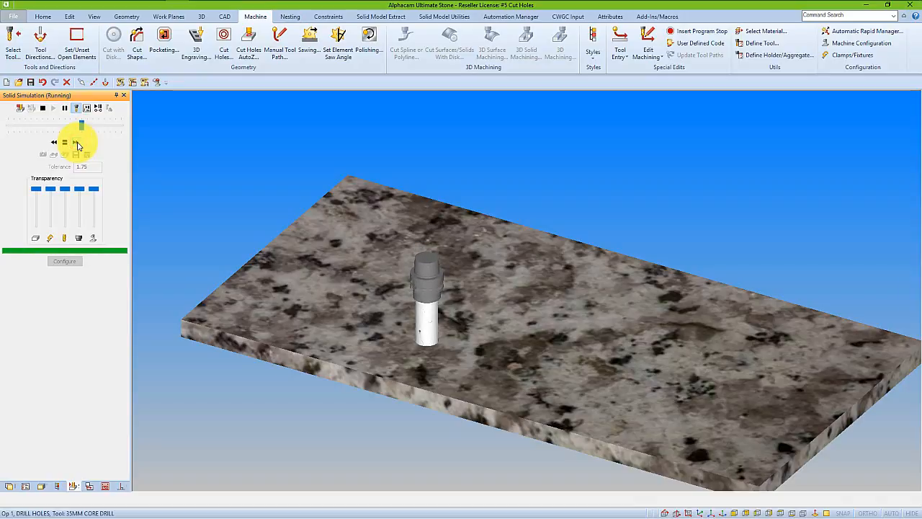
{"action": "left_click", "coordinate": [77, 144]}
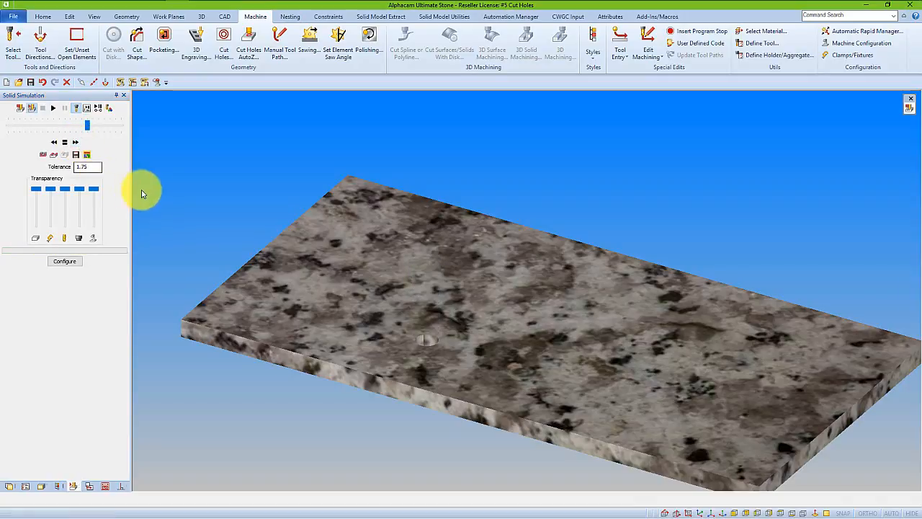
List the NC code and examine the rapid, approach and first feed moves of the core drilling.
{"action": "left_click", "coordinate": [132, 82]}
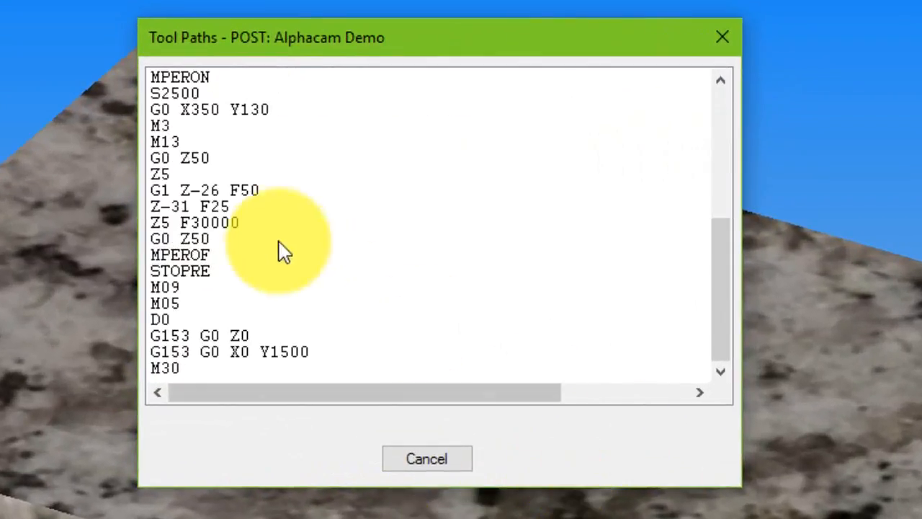
{"action": "left_click", "coordinate": [186, 158]}
{"action": "left_click", "coordinate": [182, 173]}
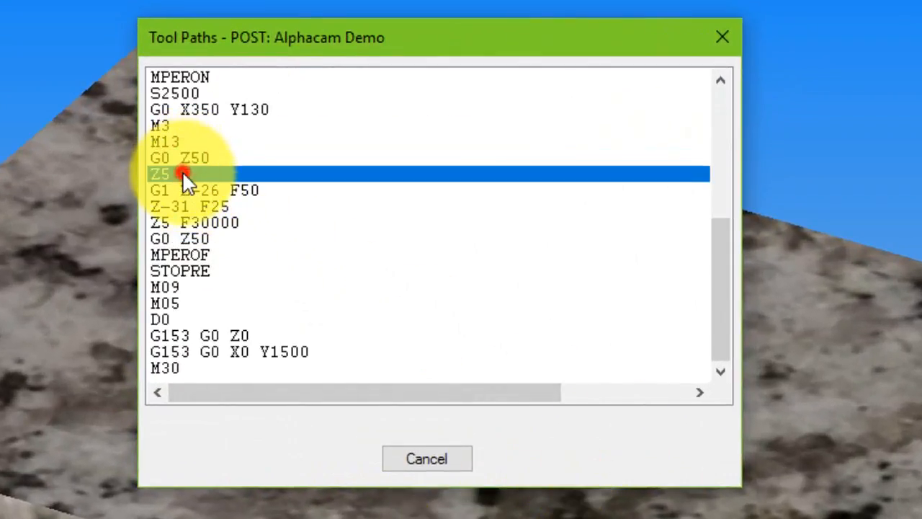
{"action": "left_click", "coordinate": [191, 190]}
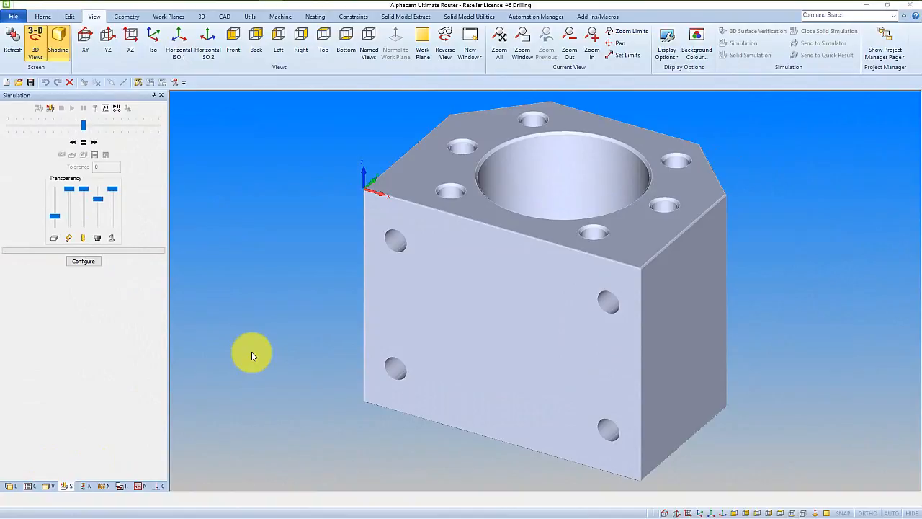
Draw the solid block as wireframe and view its drilled holes from the front.
{"action": "left_click", "coordinate": [667, 57]}
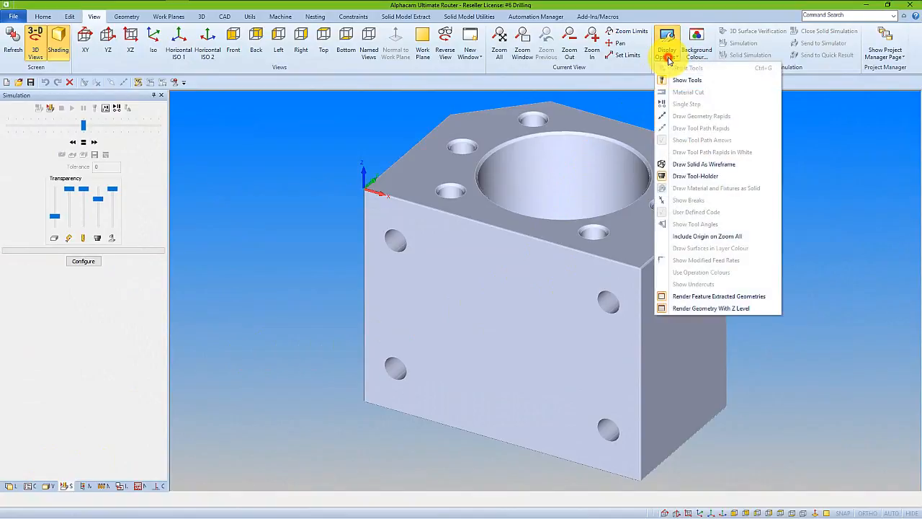
{"action": "left_click", "coordinate": [681, 164]}
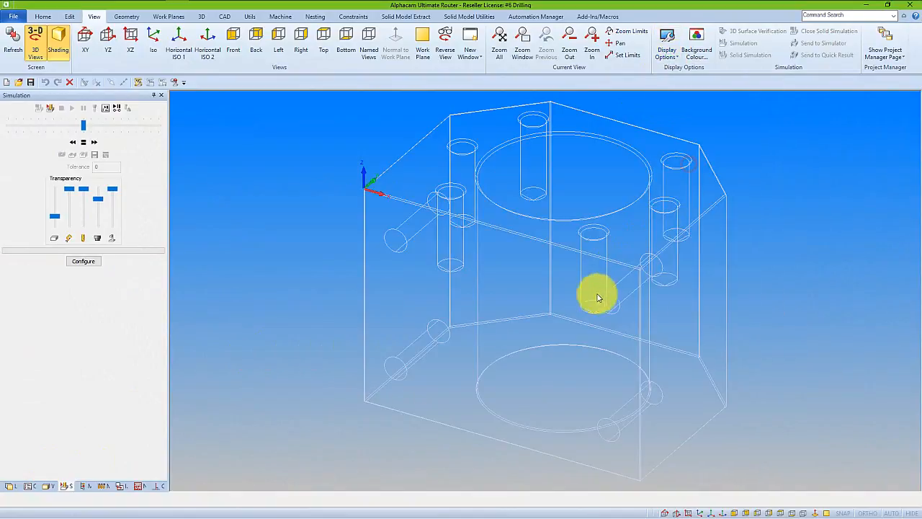
{"action": "middle_click_drag", "start_coordinate": [455, 279], "coordinate": [456, 167]}
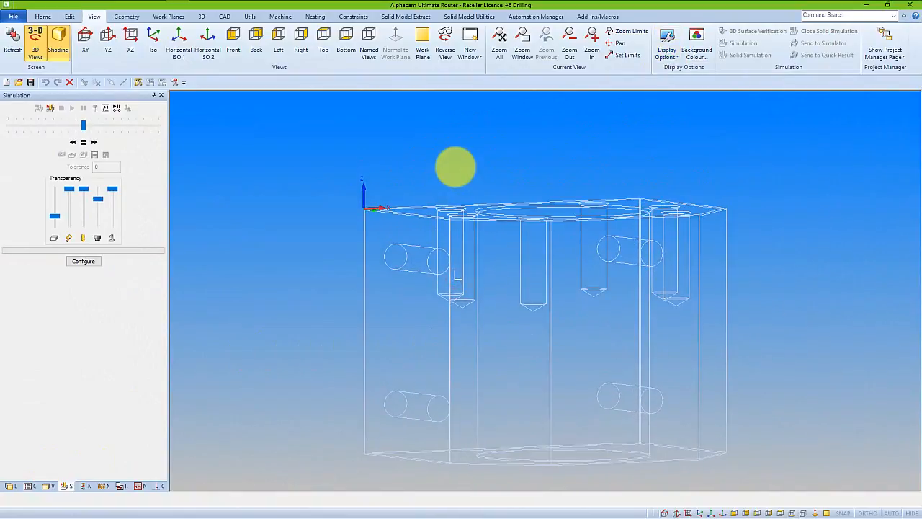
{"action": "left_click", "coordinate": [735, 513]}
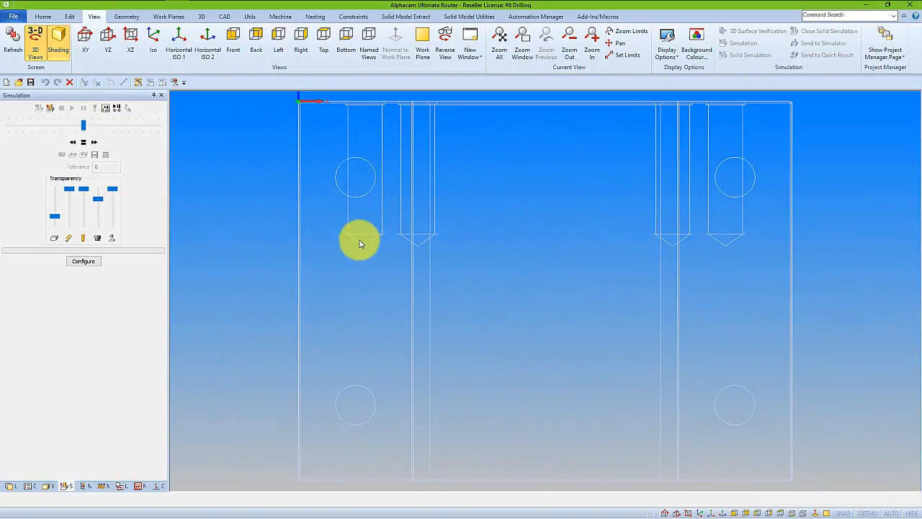
Run Automatic Extraction on the solid block for drillable holes only, using all bodies and the flat land work plane, with contours excluded.
{"action": "scroll", "coordinate": [361, 243], "scroll_direction": "up", "scroll_amount": 3}
{"action": "right_click", "coordinate": [371, 259]}
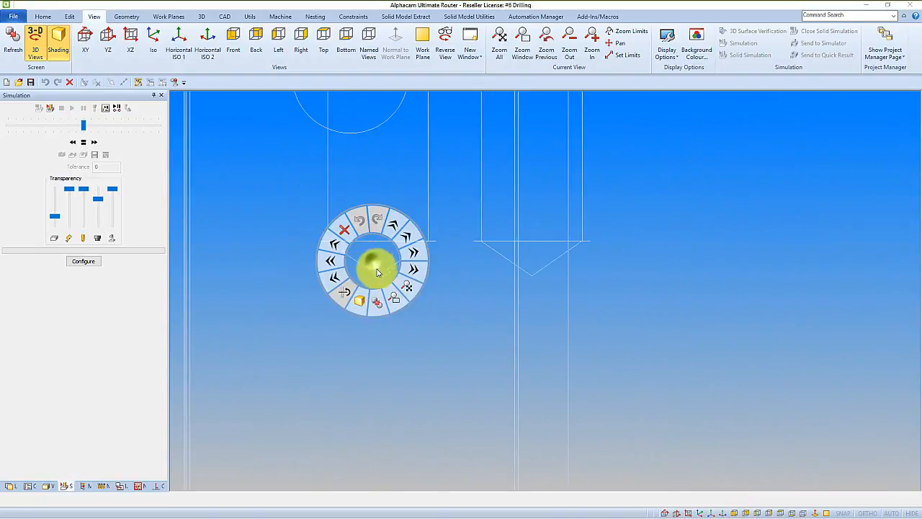
{"action": "left_click", "coordinate": [377, 311]}
{"action": "scroll", "coordinate": [407, 322], "scroll_direction": "down", "scroll_amount": 3}
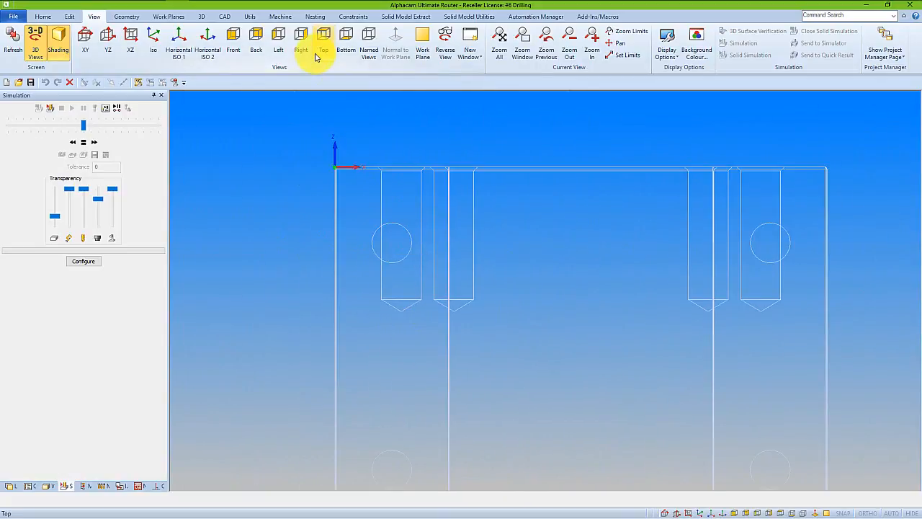
{"action": "left_click", "coordinate": [420, 16]}
{"action": "left_click", "coordinate": [18, 42]}
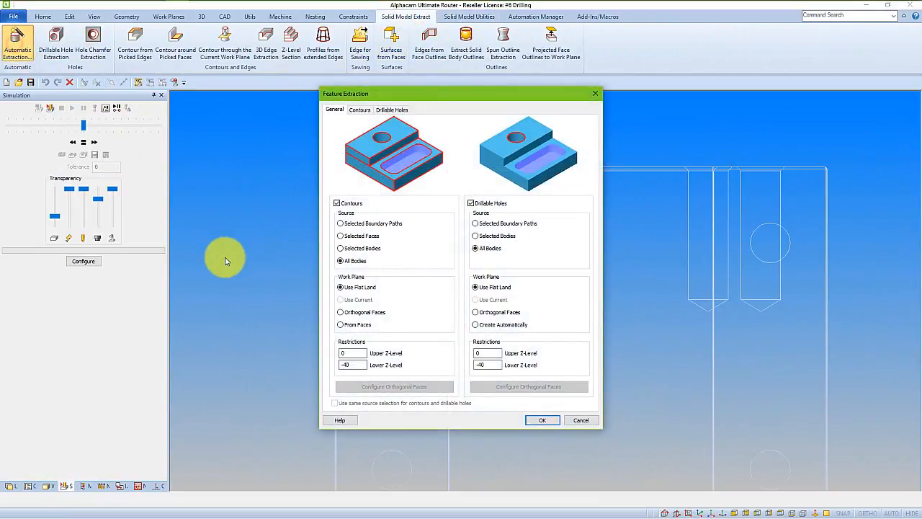
{"action": "left_click", "coordinate": [336, 205]}
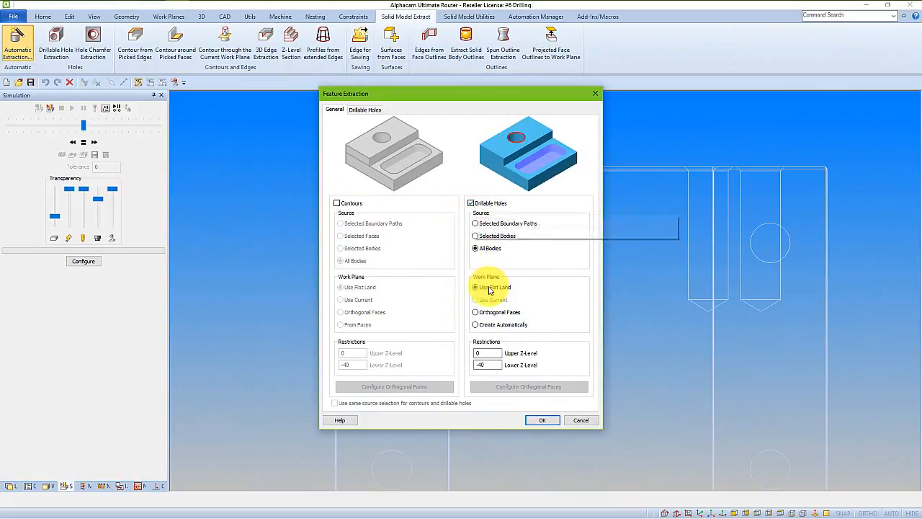
{"action": "left_click", "coordinate": [550, 421]}
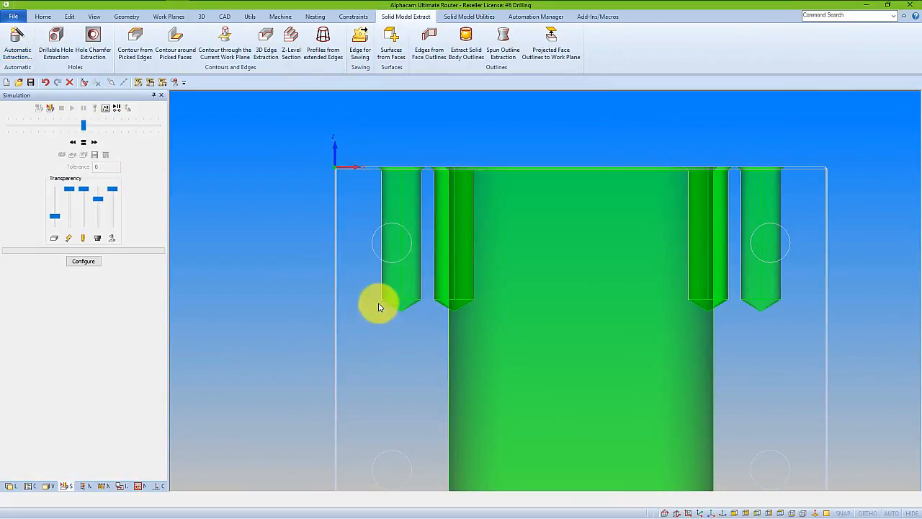
Select the 4.2mm Drill 118 deg tool from the Alphacam 2017 R1 folder and compare its tip with the blind hole's bottom cone.
{"action": "scroll", "coordinate": [383, 295], "scroll_direction": "up", "scroll_amount": 4}
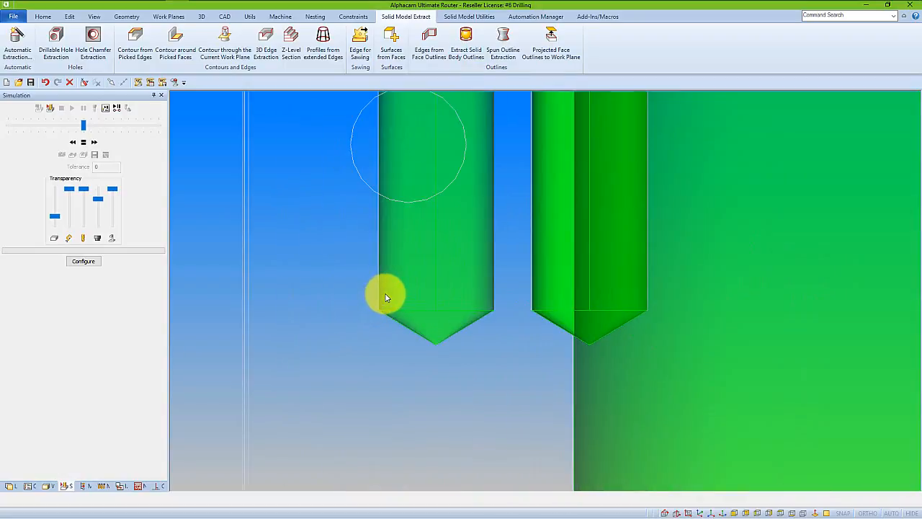
{"action": "right_click", "coordinate": [419, 342]}
{"action": "left_click", "coordinate": [424, 382]}
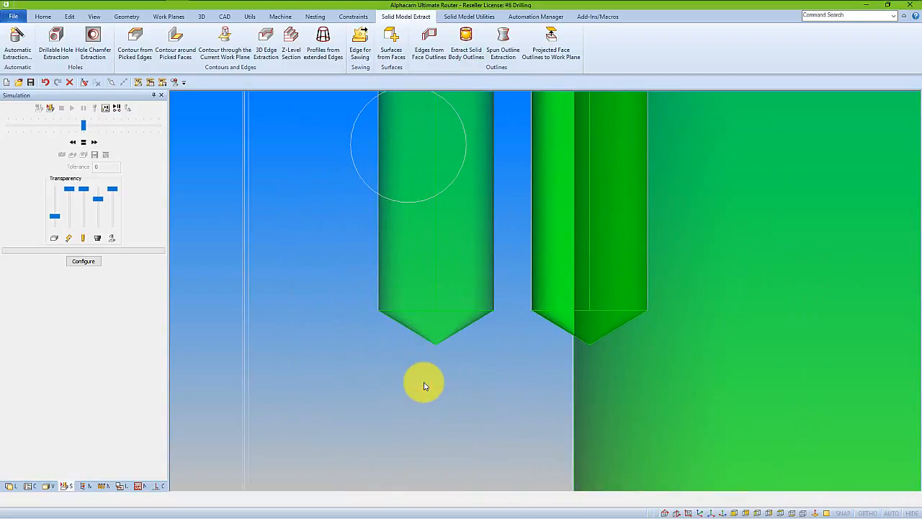
{"action": "scroll", "coordinate": [414, 407], "scroll_direction": "down", "scroll_amount": 3}
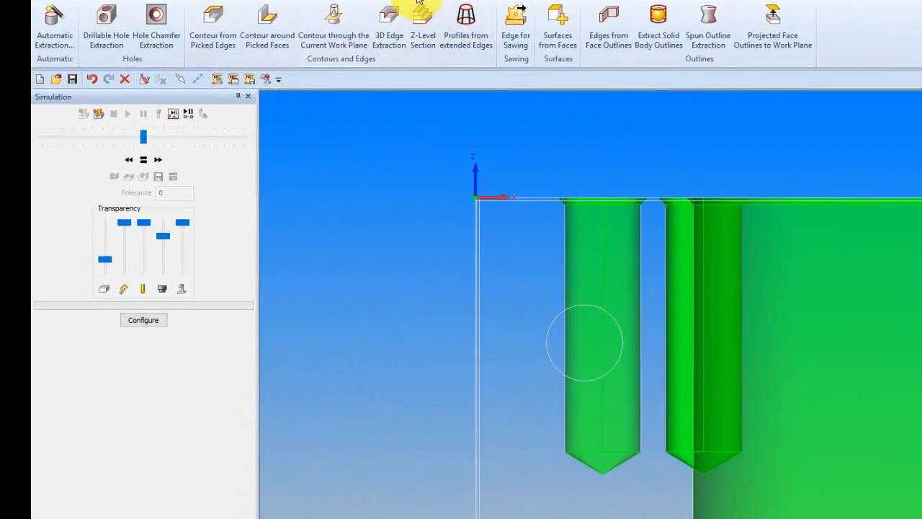
{"action": "left_click", "coordinate": [418, 2]}
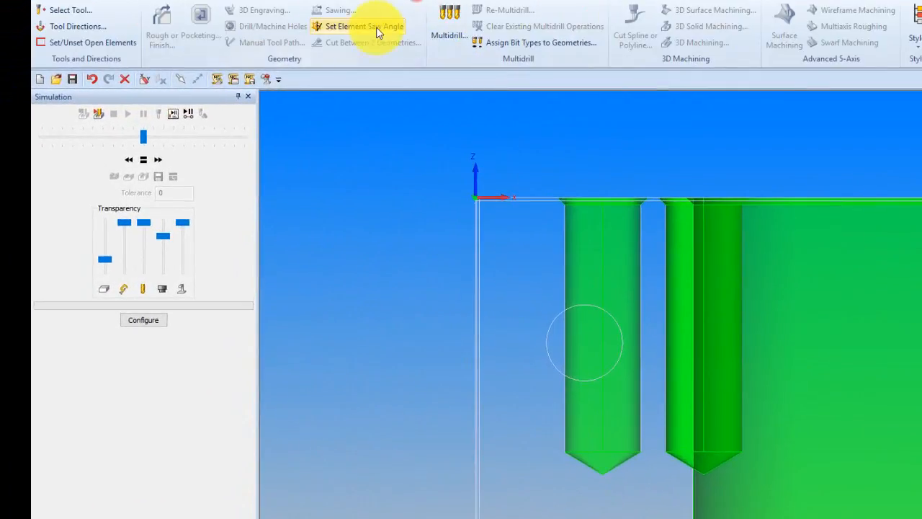
{"action": "left_click", "coordinate": [78, 14]}
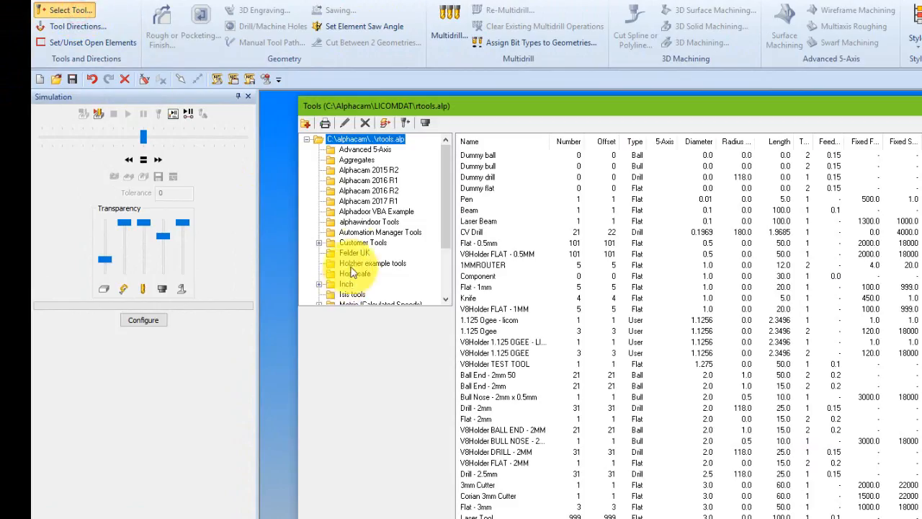
{"action": "left_click", "coordinate": [368, 201]}
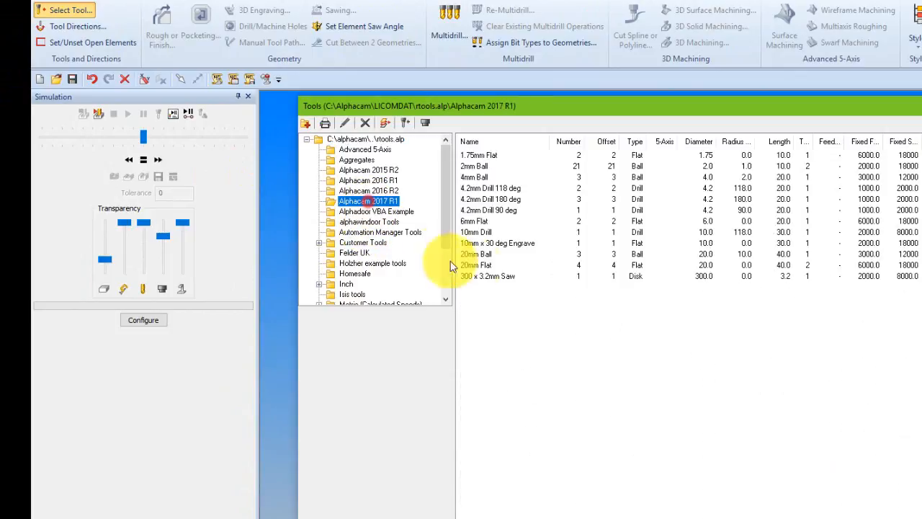
{"action": "left_click", "coordinate": [508, 188]}
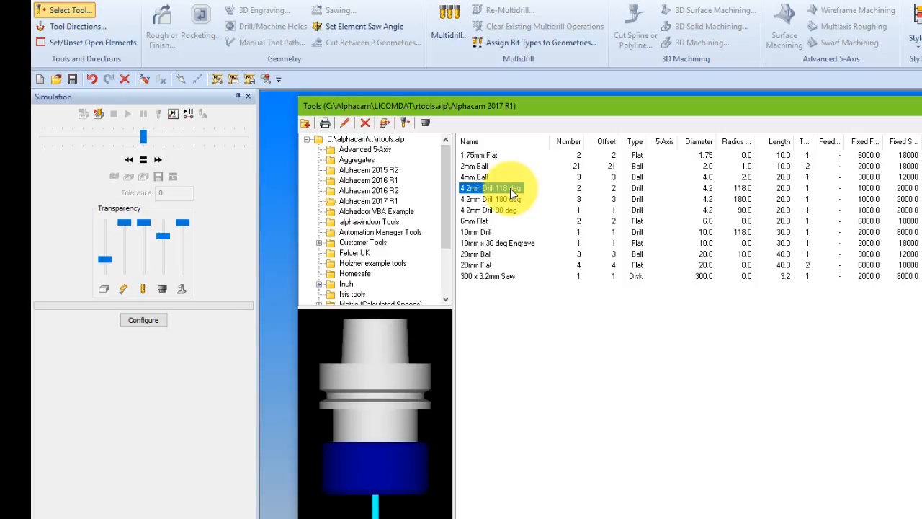
{"action": "double_click", "coordinate": [509, 189]}
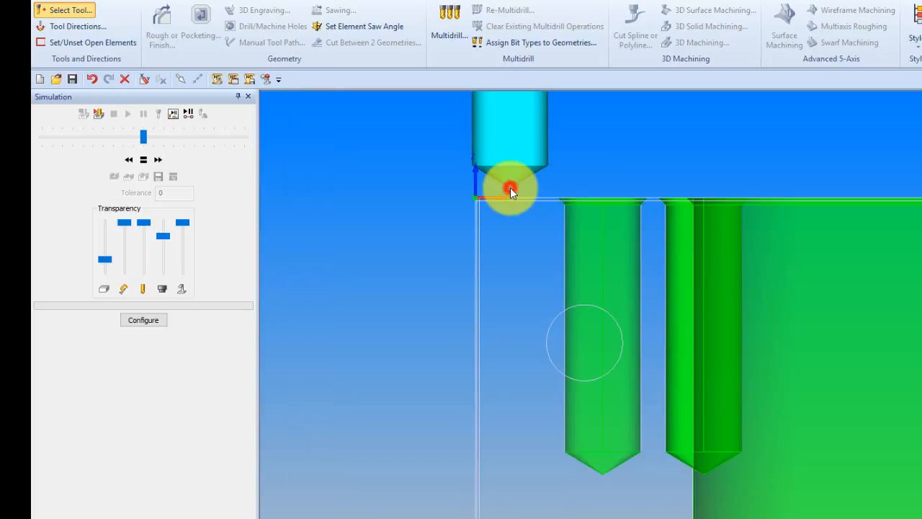
{"action": "left_click", "coordinate": [602, 474]}
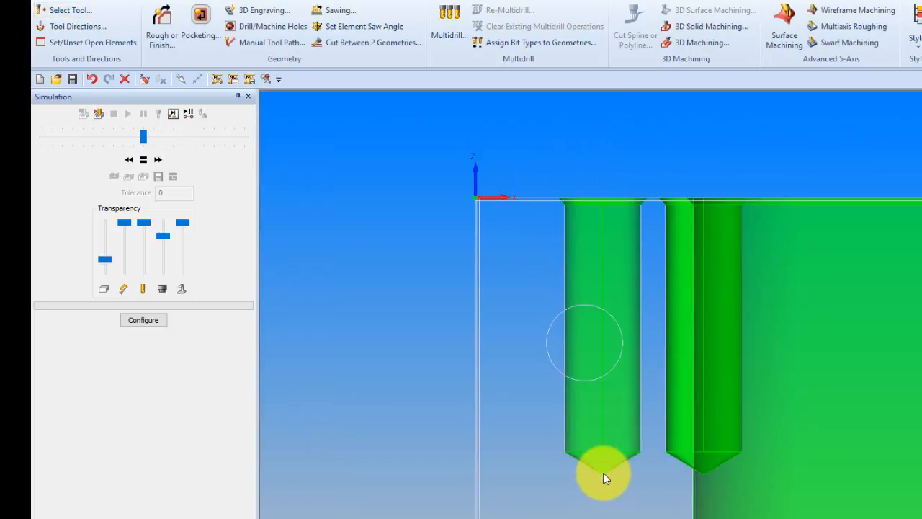
Create a Drill/Tap Holes Auto Z drilling operation for holes matching the drill diameter, with feature blind hole depths on Auto.
{"action": "left_click", "coordinate": [263, 27]}
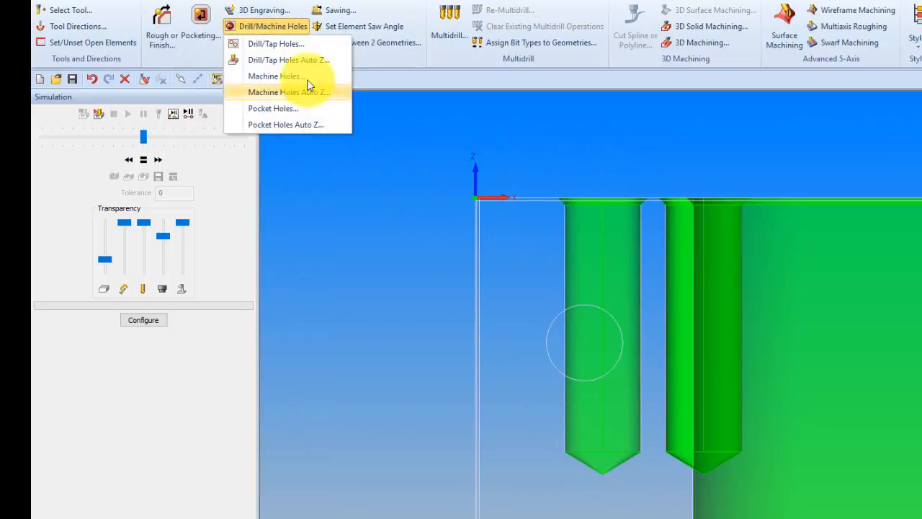
{"action": "left_click", "coordinate": [288, 60]}
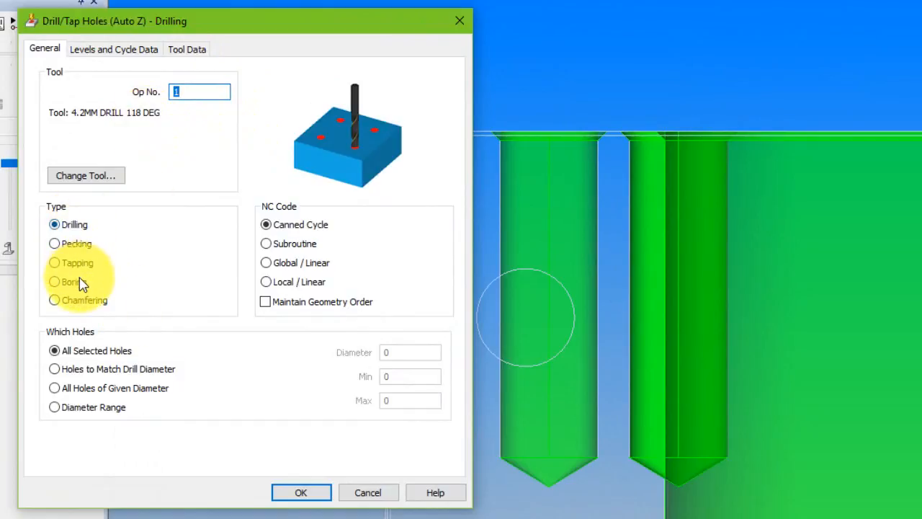
{"action": "left_click", "coordinate": [89, 369]}
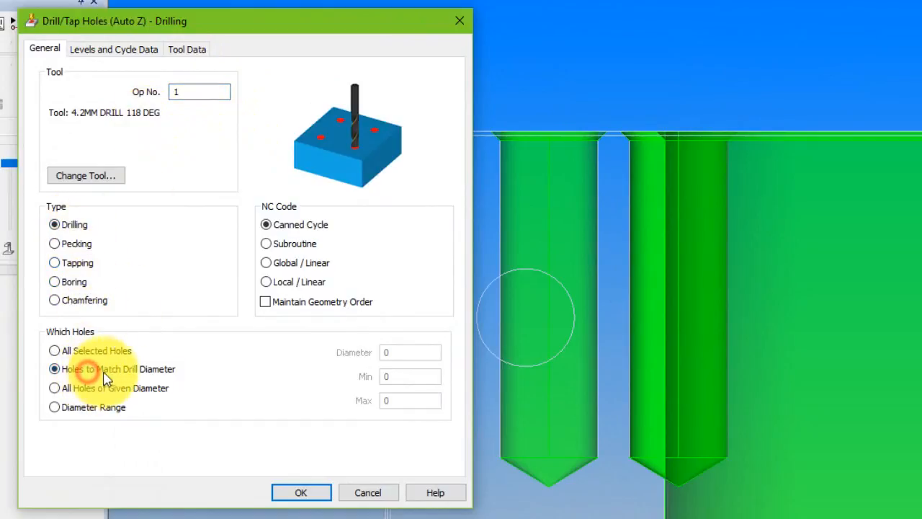
{"action": "left_click", "coordinate": [99, 50]}
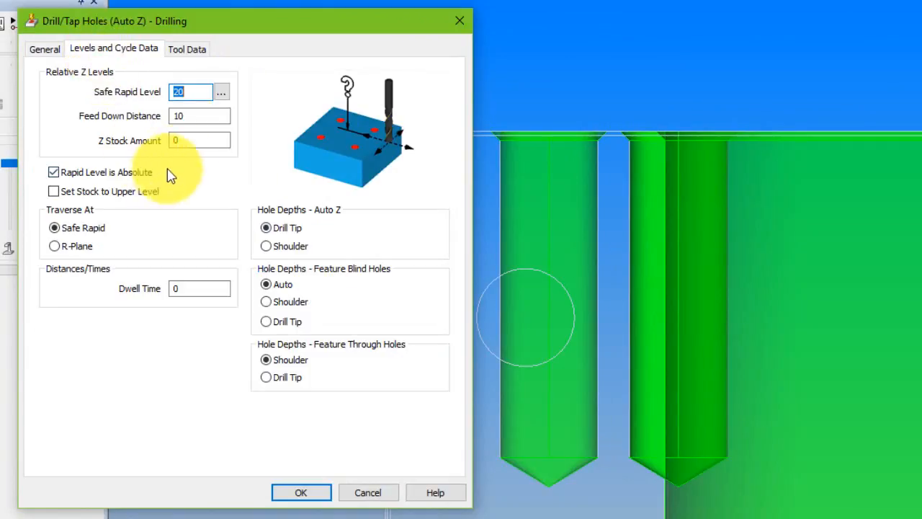
{"action": "mouse_move", "coordinate": [186, 151]}
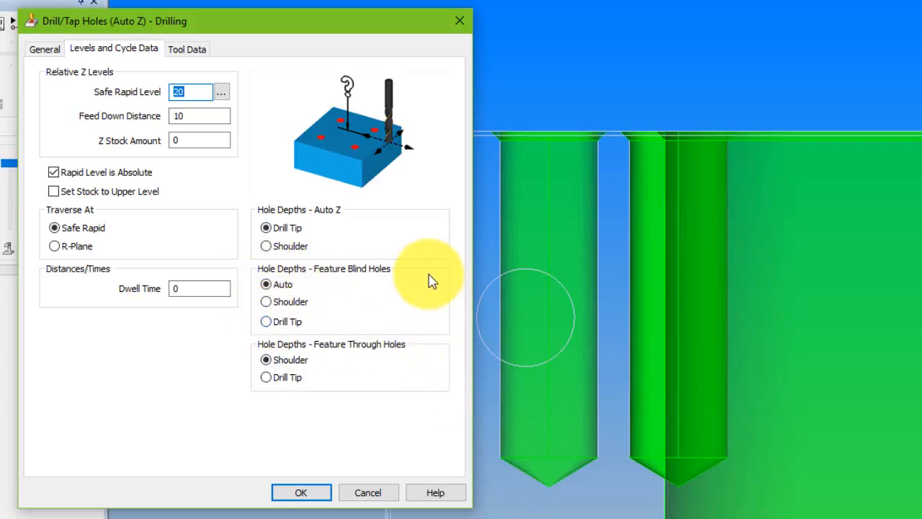
{"action": "mouse_move", "coordinate": [333, 288]}
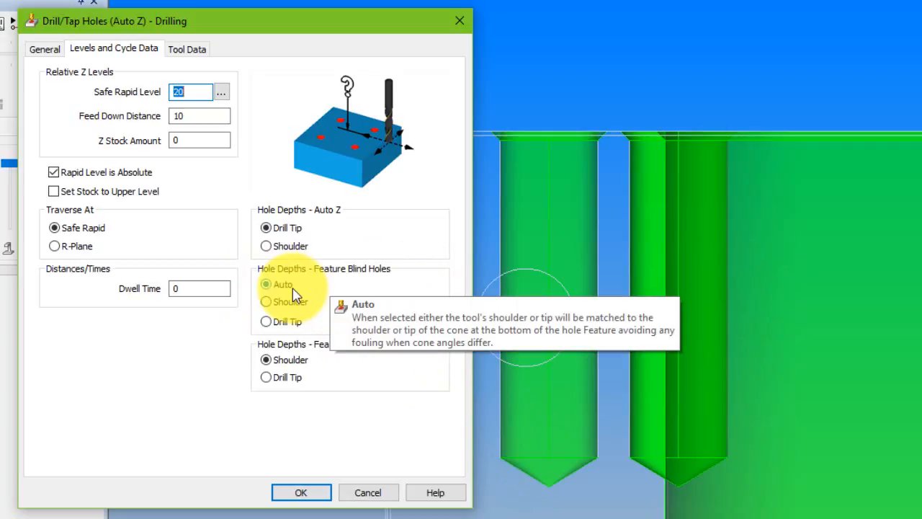
{"action": "left_click", "coordinate": [303, 492]}
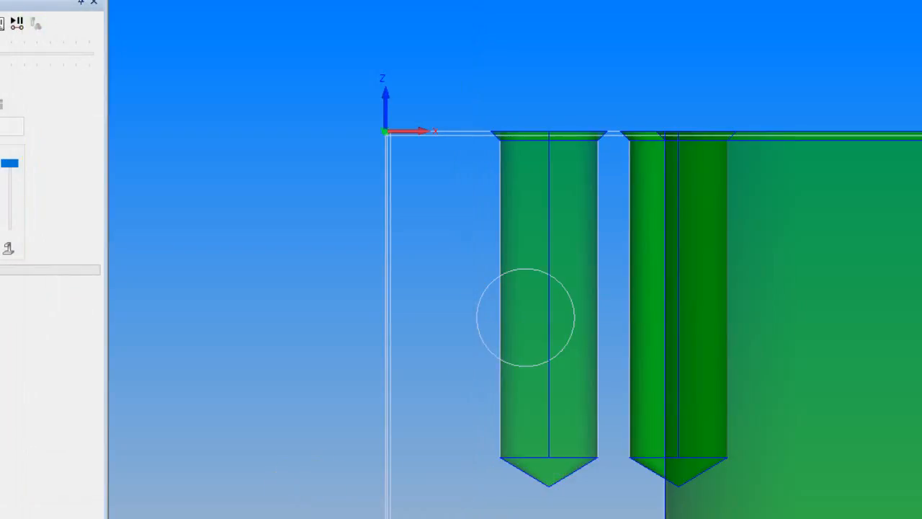
{"action": "left_click", "coordinate": [657, 333]}
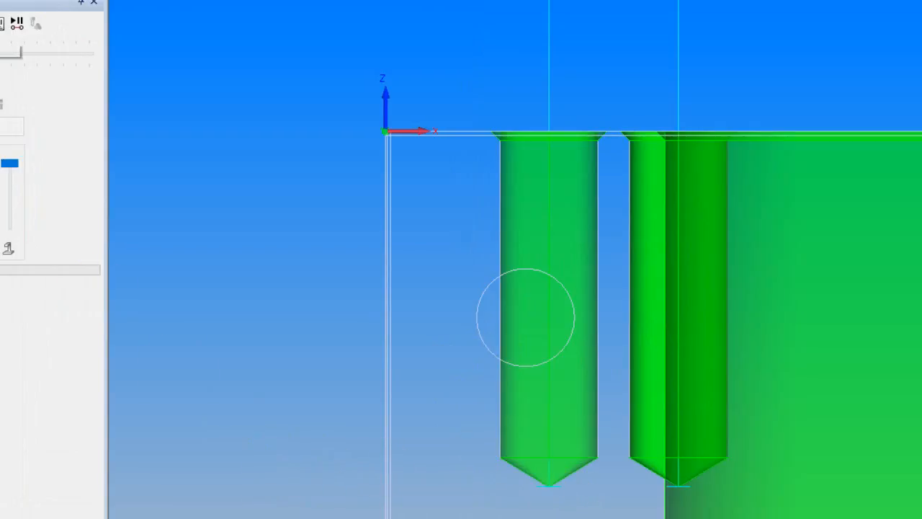
Switch to the 4.2mm Drill 180 deg tool and generate a second Auto Z drilling operation with feature blind hole depths on Auto.
{"action": "left_click", "coordinate": [1, 24]}
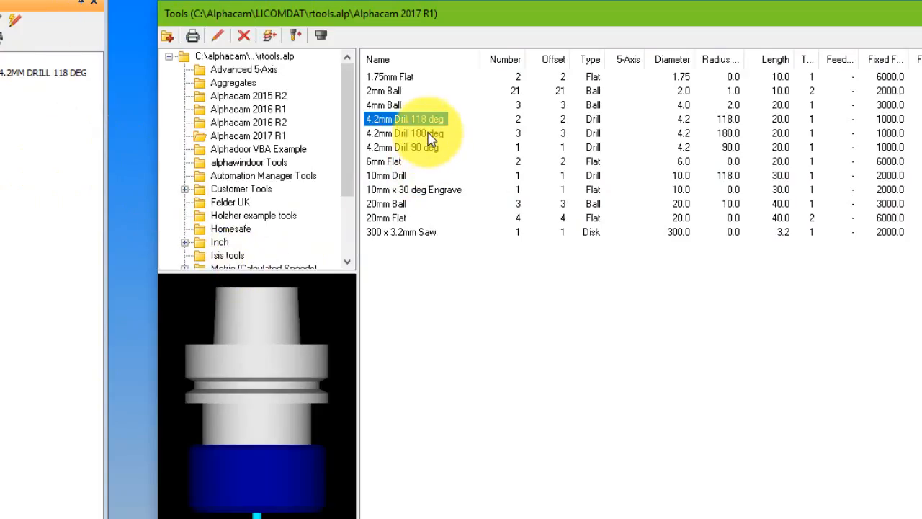
{"action": "double_click", "coordinate": [430, 135]}
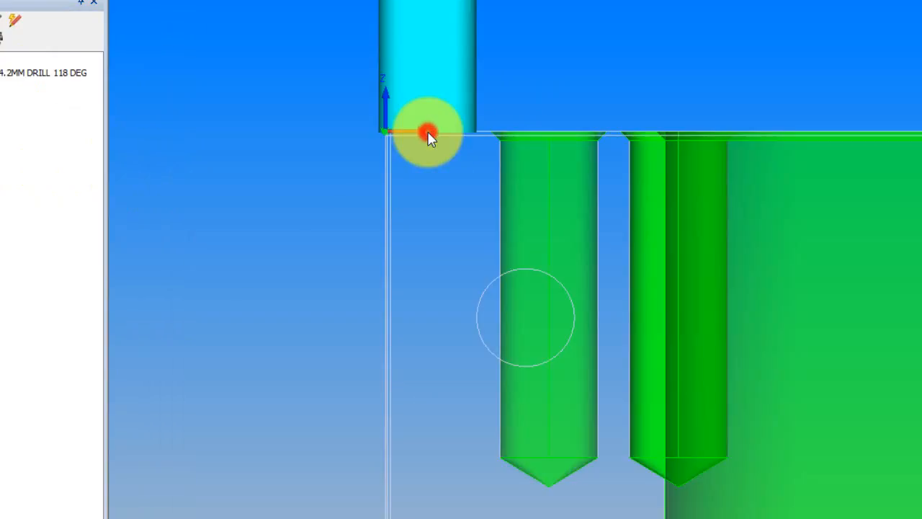
{"action": "left_click", "coordinate": [517, 284]}
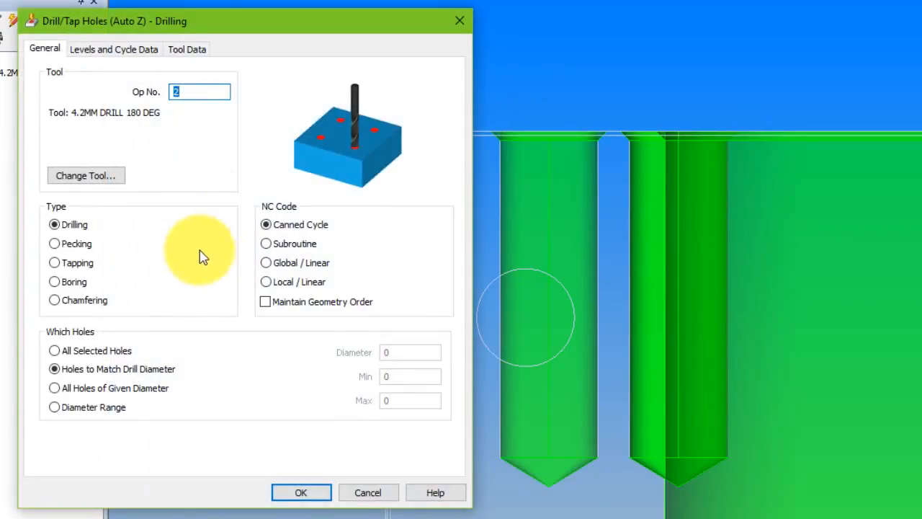
{"action": "left_click", "coordinate": [111, 48]}
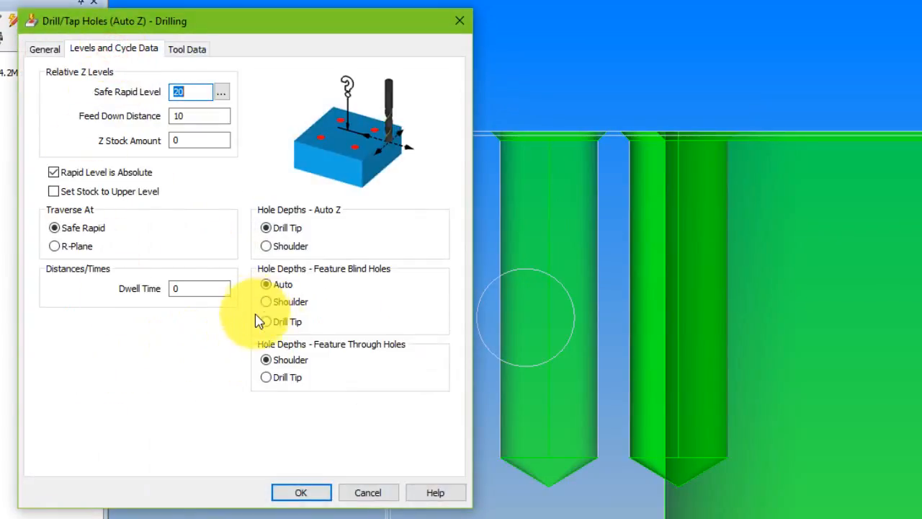
{"action": "mouse_move", "coordinate": [281, 295]}
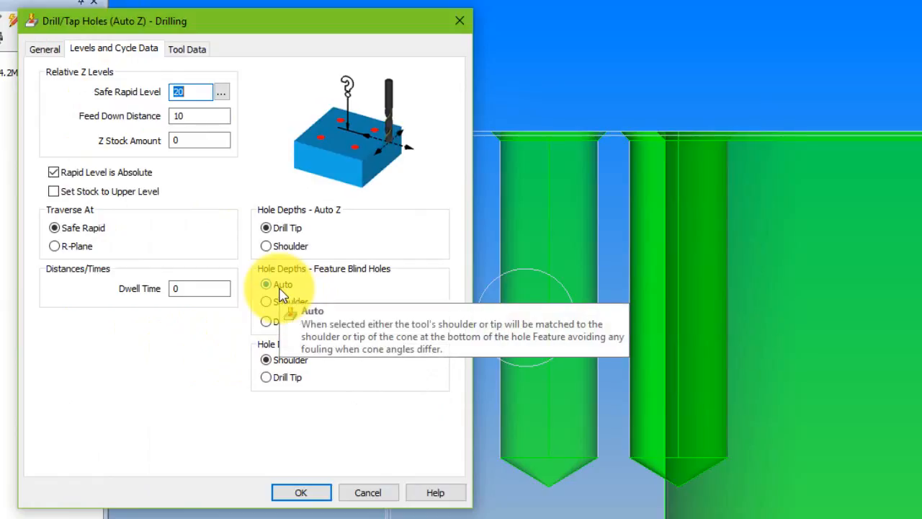
{"action": "left_click", "coordinate": [301, 494]}
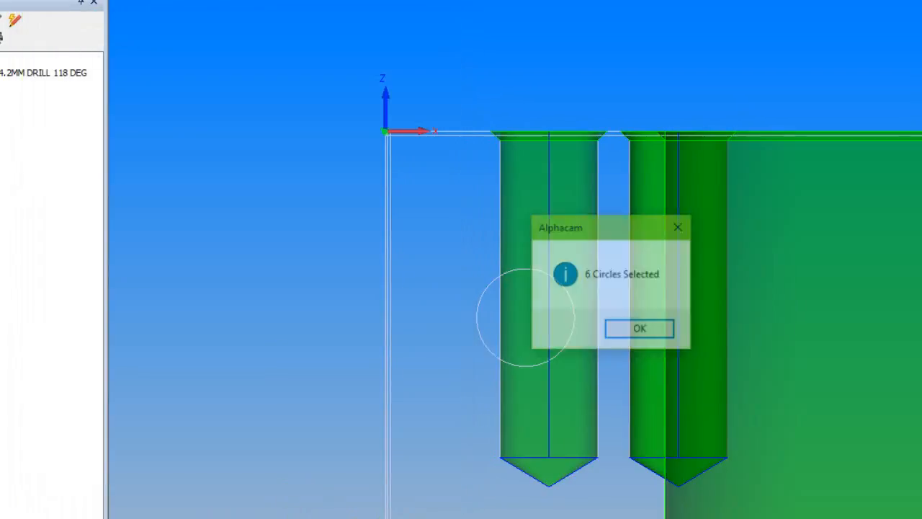
{"action": "left_click", "coordinate": [635, 332]}
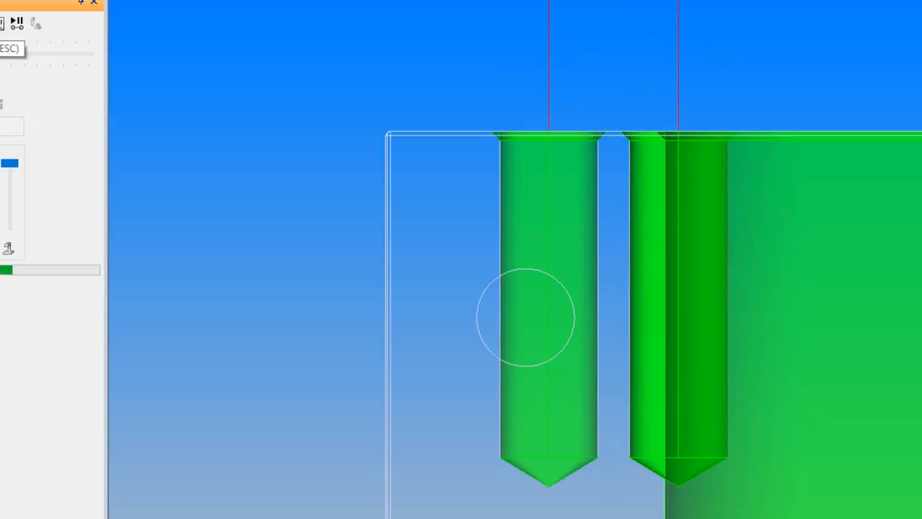
Stop the simulation and edit the 180 deg drilling operation to use Drill Tip for its feature blind hole depths.
{"action": "key", "text": "Escape"}
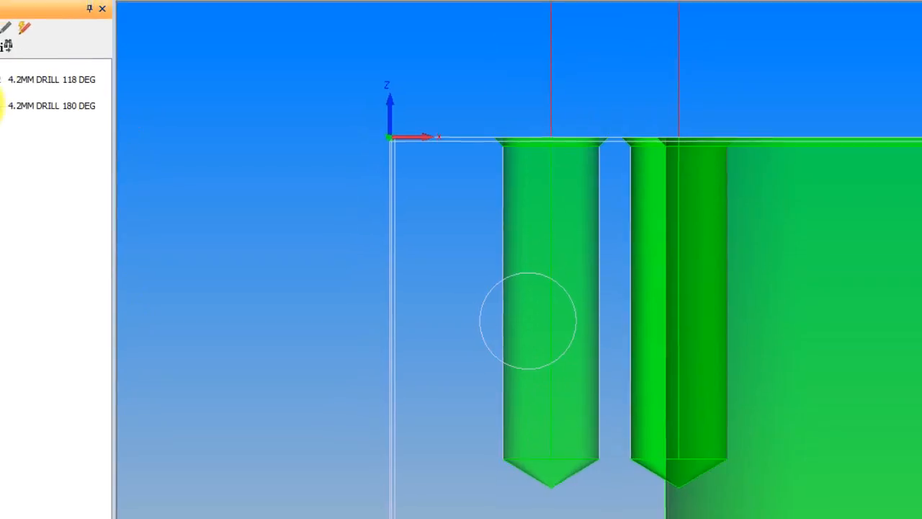
{"action": "right_click", "coordinate": [49, 152]}
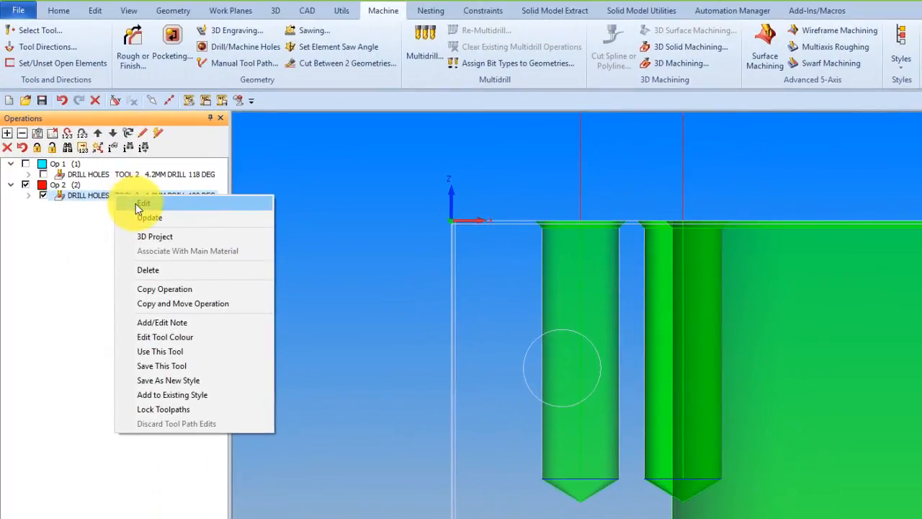
{"action": "left_click", "coordinate": [141, 203]}
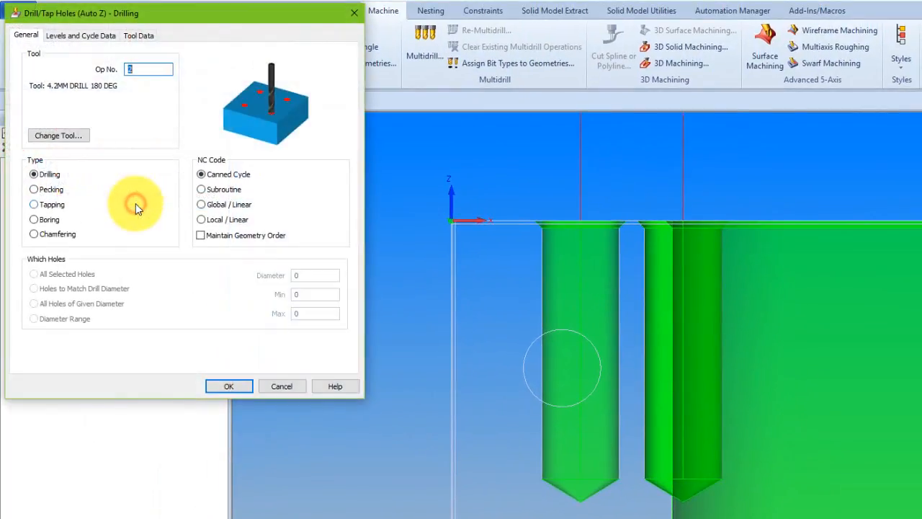
{"action": "left_click", "coordinate": [88, 39]}
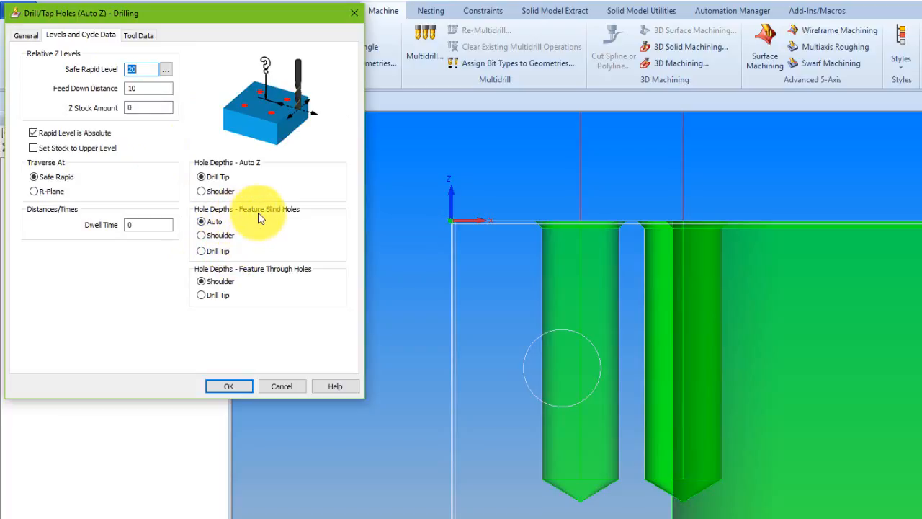
{"action": "left_click", "coordinate": [204, 251]}
{"action": "left_click", "coordinate": [245, 387]}
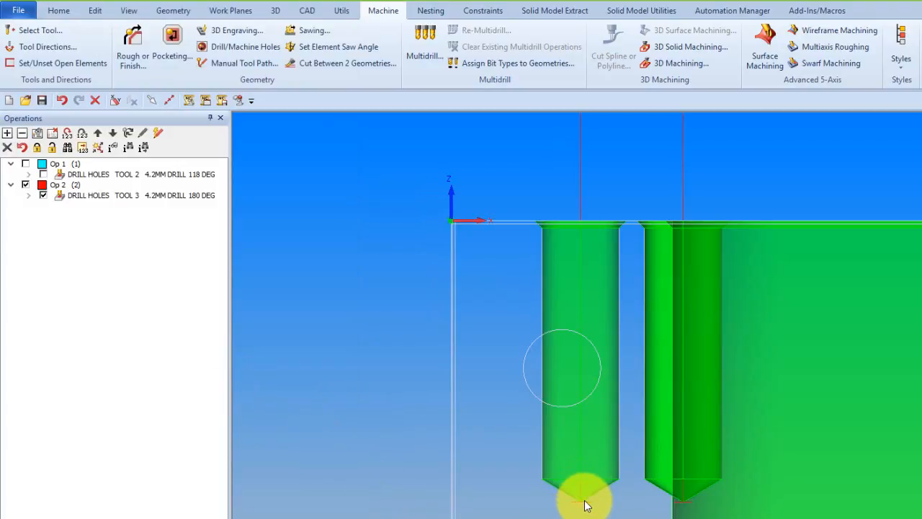
Simulate the edited 180 deg drilling operation to check the tool against the blind holes' bottoms.
{"action": "left_click", "coordinate": [54, 517]}
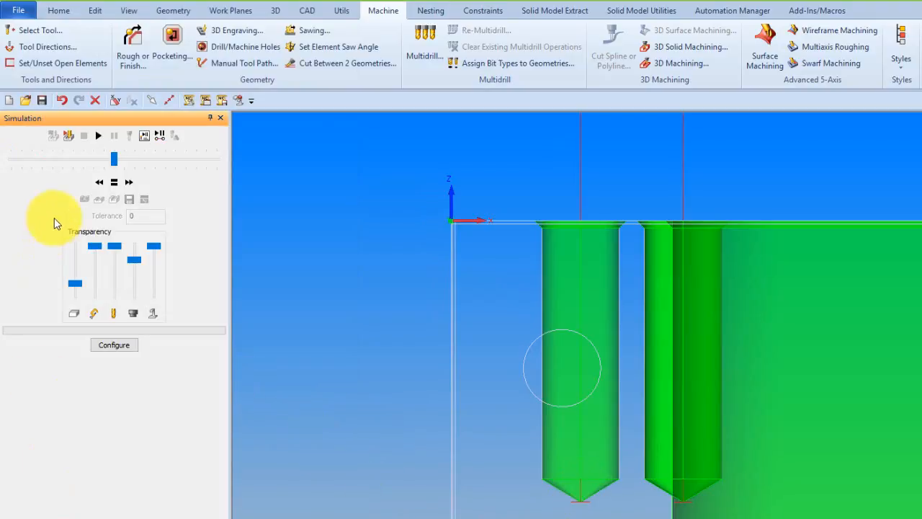
{"action": "left_click", "coordinate": [98, 137]}
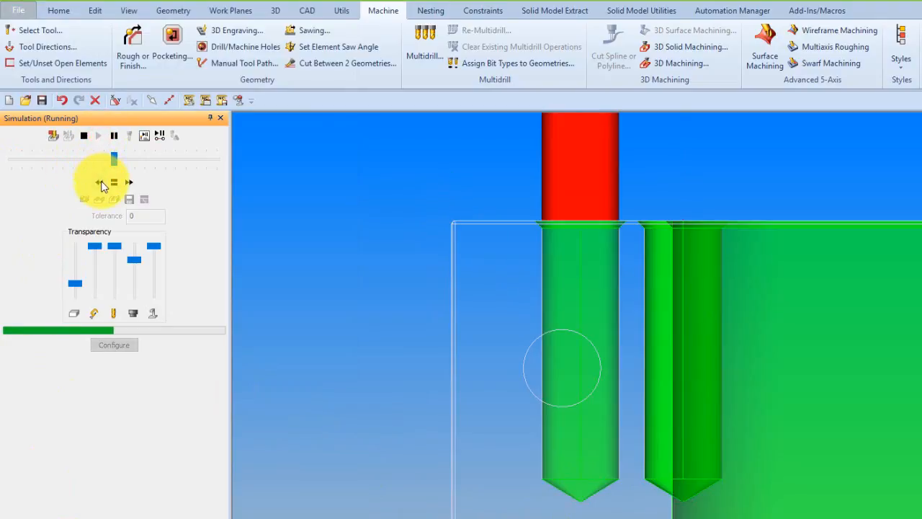
Slow the running simulation to inspect the 180 deg drill at the hole bottom, restore normal speed and stop it.
{"action": "left_click", "coordinate": [101, 182]}
{"action": "left_click", "coordinate": [101, 182]}
{"action": "left_click", "coordinate": [101, 182]}
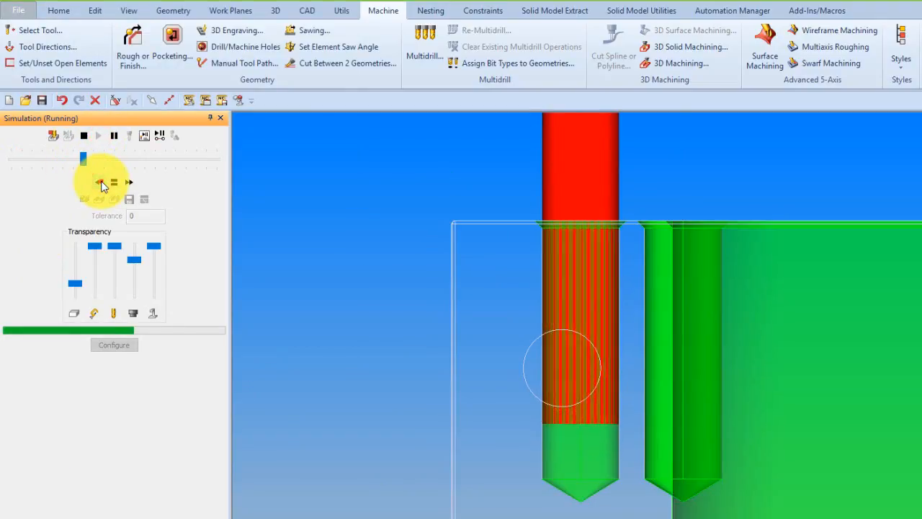
{"action": "left_click", "coordinate": [101, 182]}
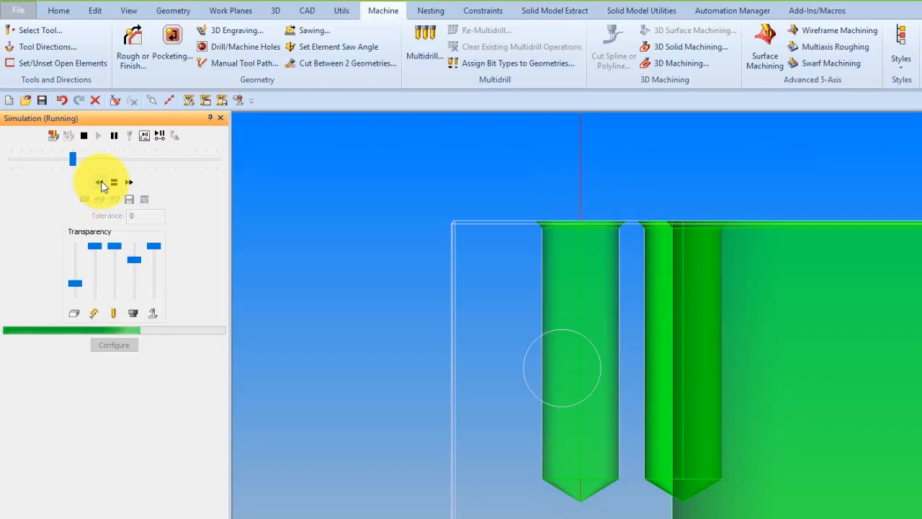
{"action": "left_click", "coordinate": [115, 185]}
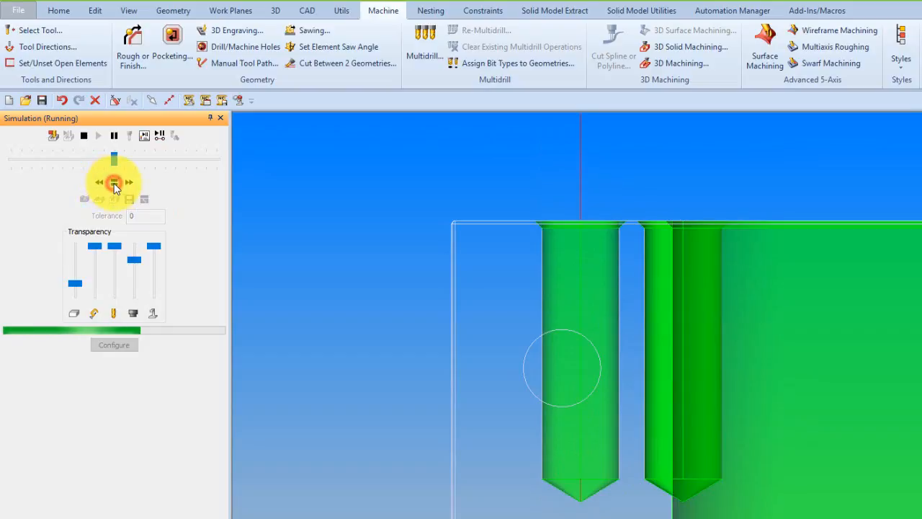
{"action": "left_click", "coordinate": [85, 137]}
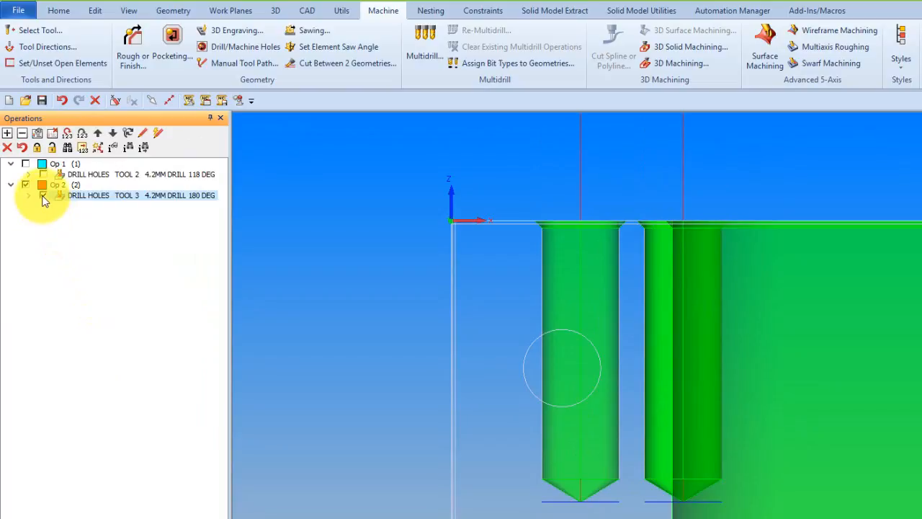
Hide the 180 deg drilling operation and make the 4.2mm Drill 90 deg the current tool.
{"action": "left_click", "coordinate": [43, 196]}
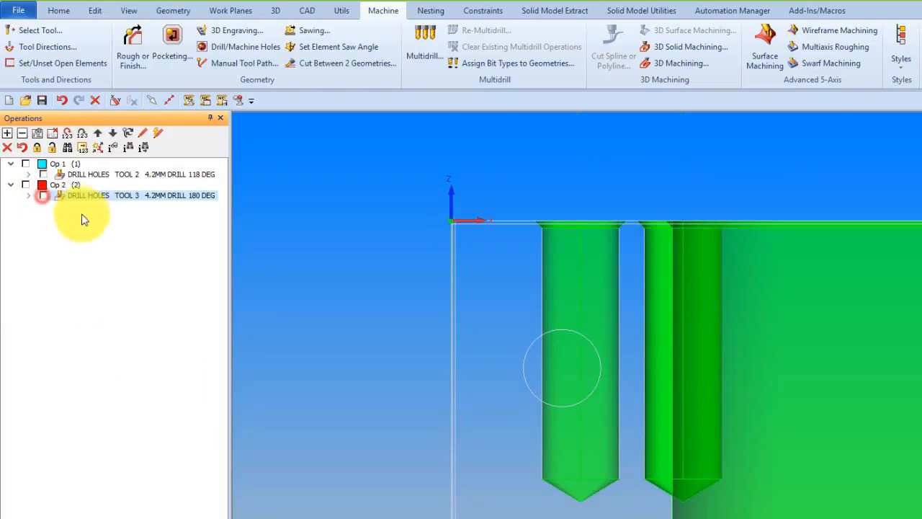
{"action": "left_click", "coordinate": [51, 32]}
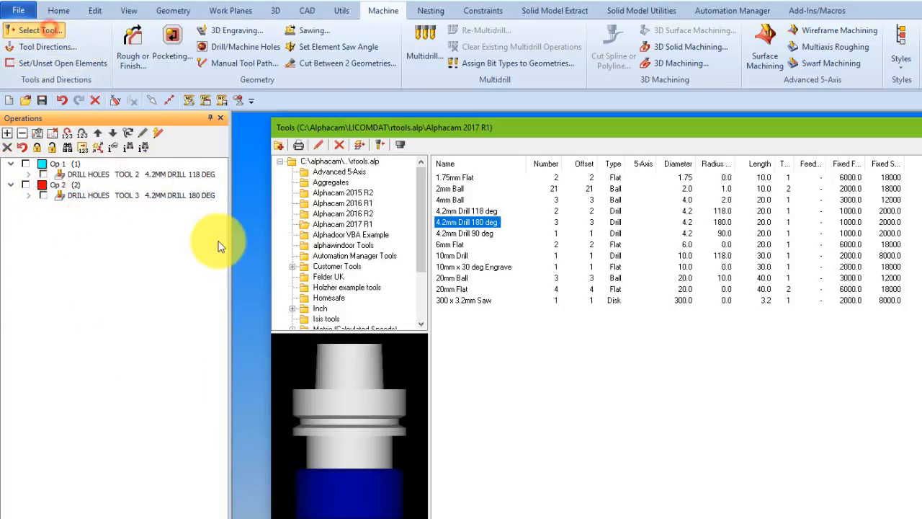
{"action": "left_click", "coordinate": [476, 233]}
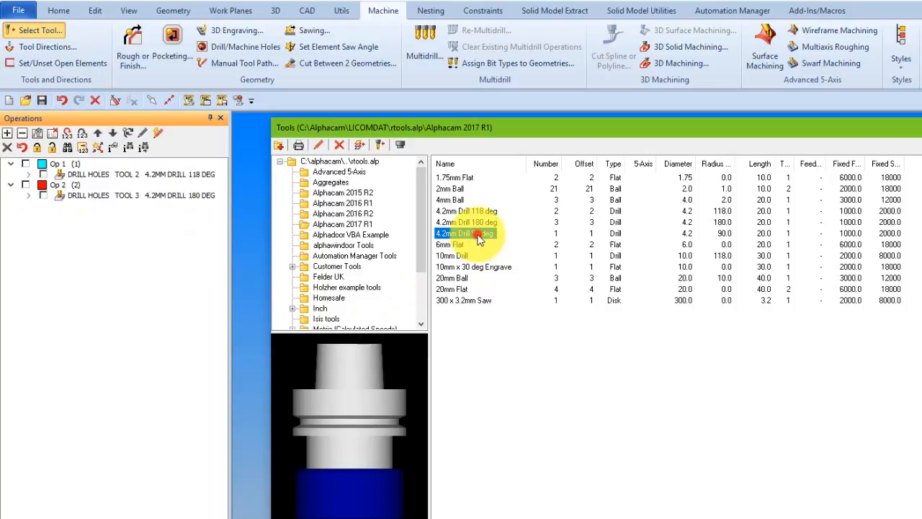
{"action": "double_click", "coordinate": [479, 240]}
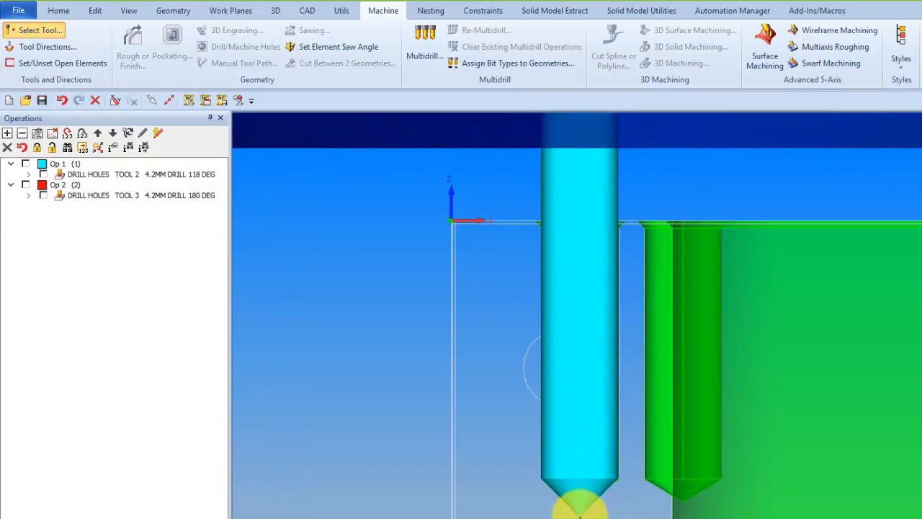
{"action": "left_click", "coordinate": [580, 511]}
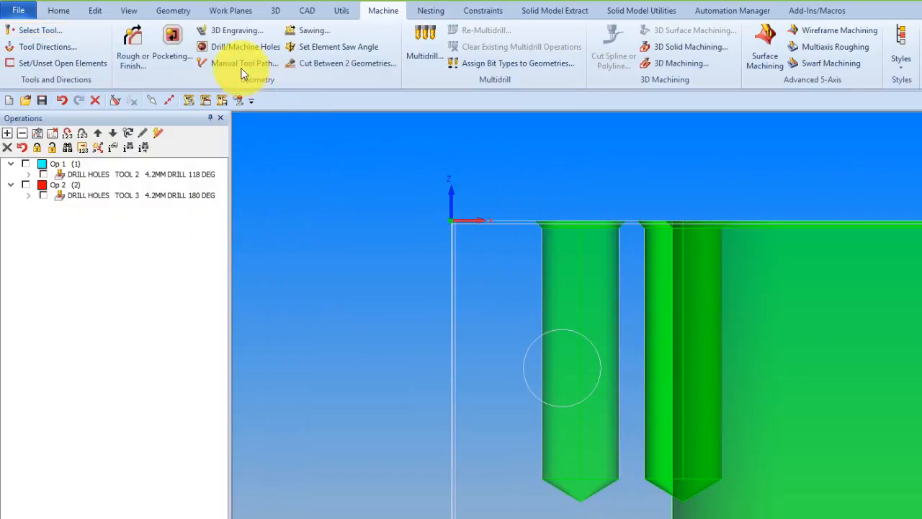
Create a Drill/Tap Holes Auto Z operation with the 90 deg drill, keeping feature blind hole depths on Auto.
{"action": "left_click", "coordinate": [238, 48]}
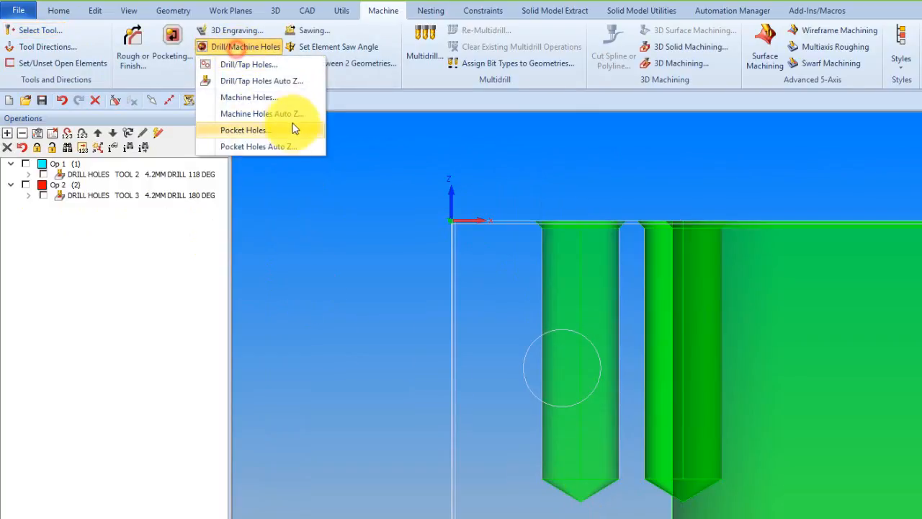
{"action": "left_click", "coordinate": [265, 80]}
{"action": "left_click", "coordinate": [240, 157]}
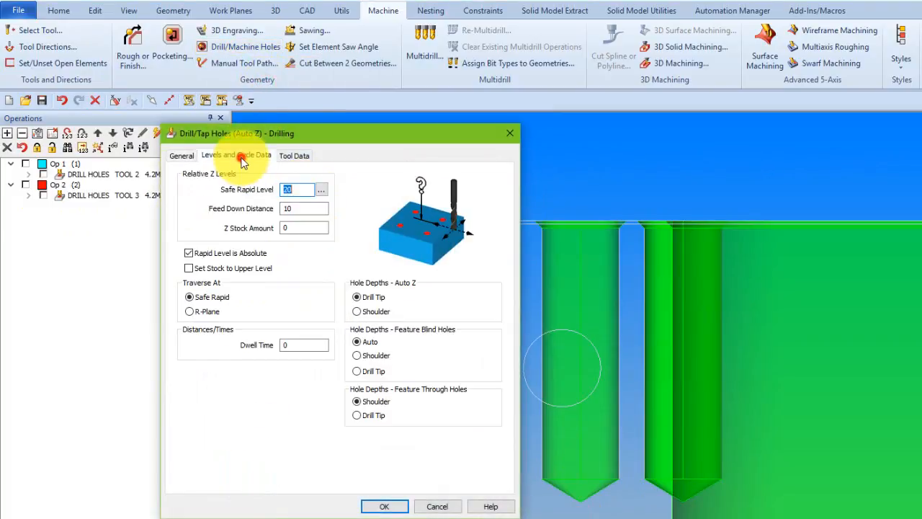
{"action": "left_click", "coordinate": [386, 506]}
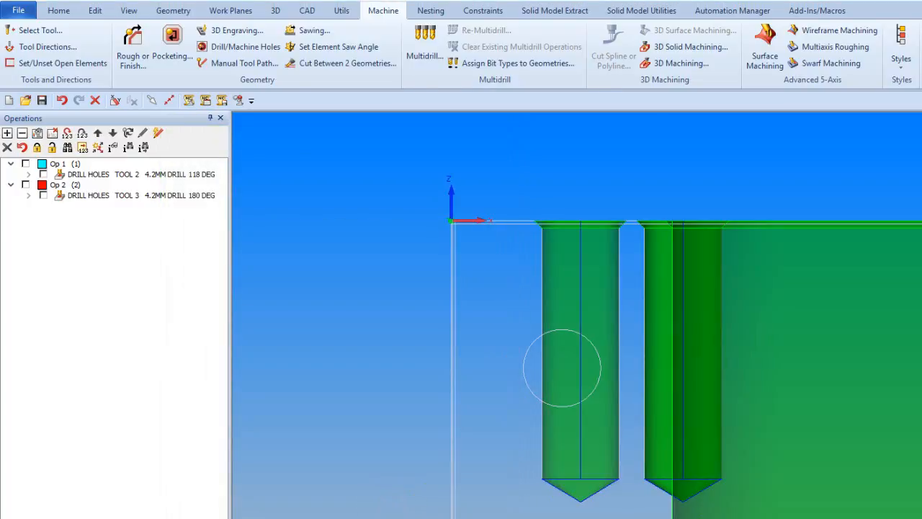
{"action": "left_click", "coordinate": [652, 380]}
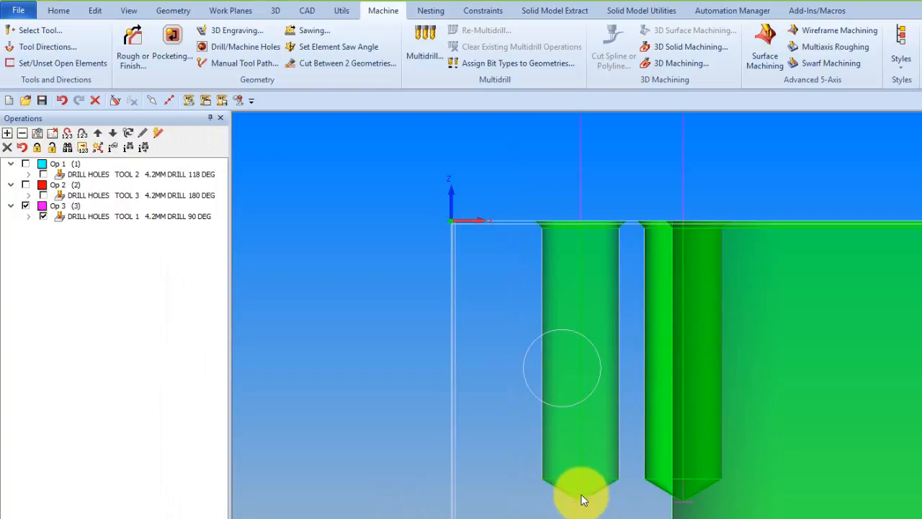
Simulate the 90 deg drilling operation at reduced speed to check the tip against the blind holes' cone bottoms.
{"action": "left_click", "coordinate": [134, 517]}
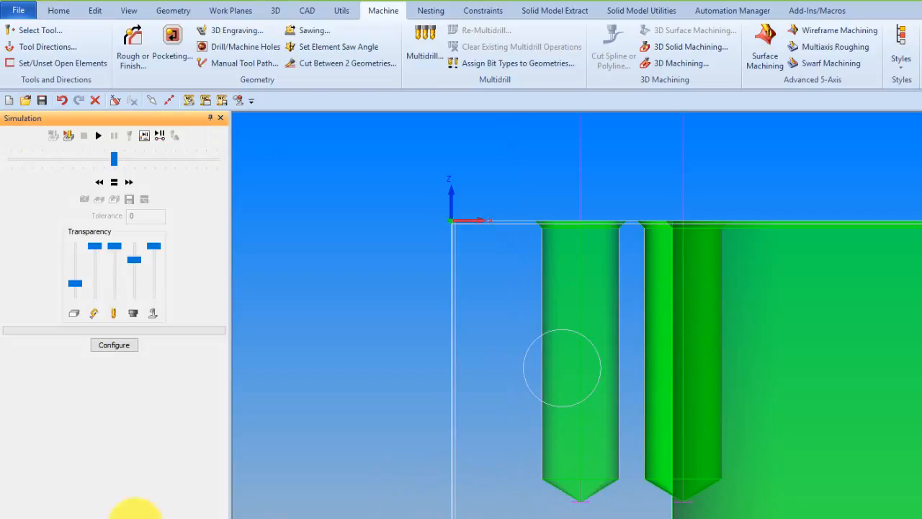
{"action": "left_click", "coordinate": [97, 136]}
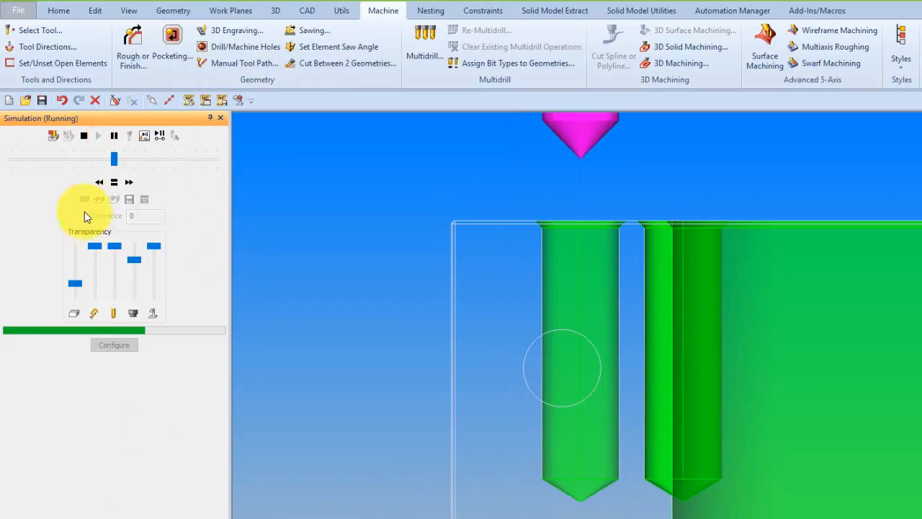
{"action": "left_click", "coordinate": [101, 183]}
{"action": "left_click", "coordinate": [102, 183]}
{"action": "left_click", "coordinate": [101, 183]}
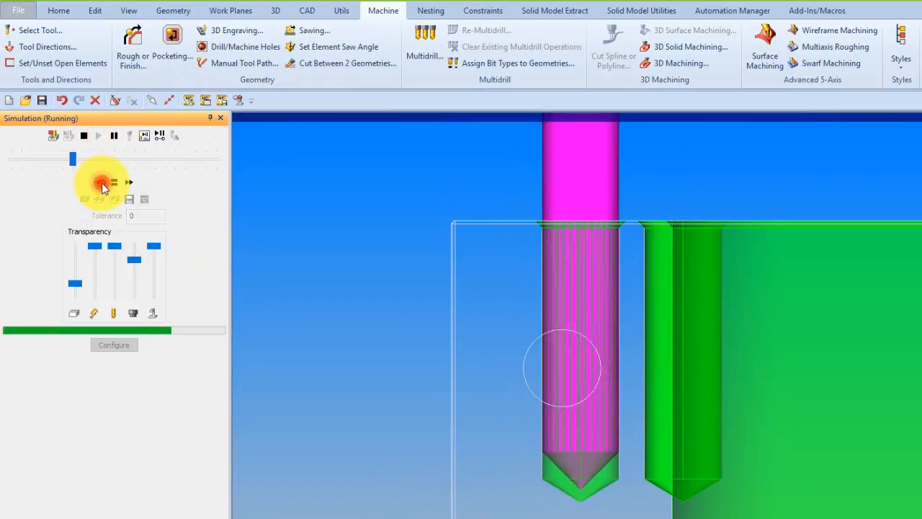
{"action": "left_click", "coordinate": [102, 183]}
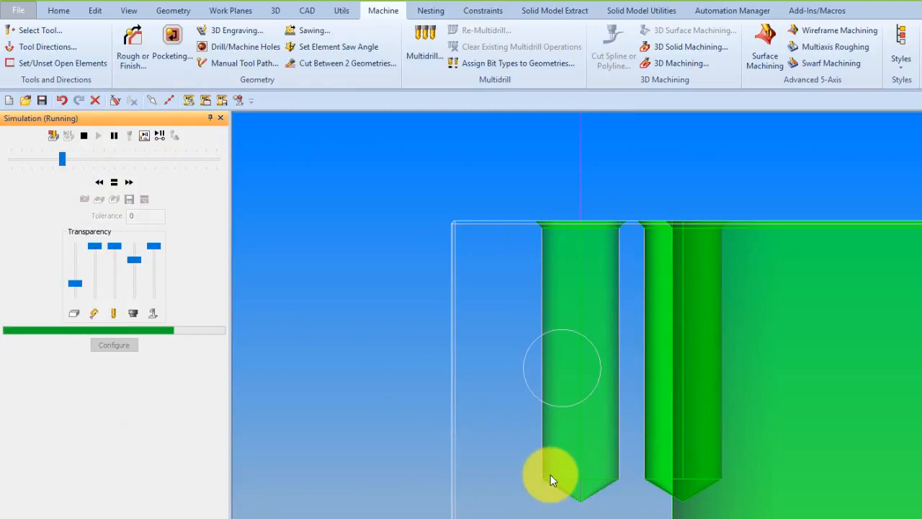
{"action": "left_click", "coordinate": [114, 184]}
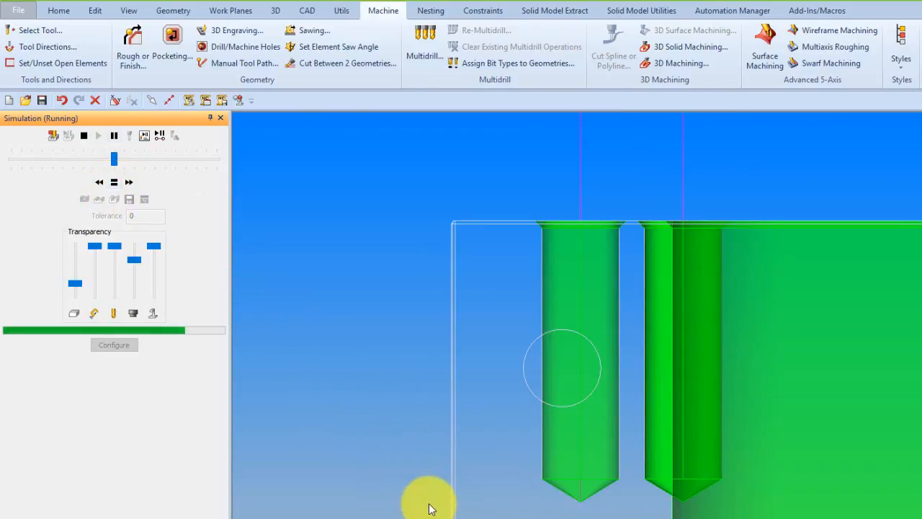
{"action": "left_click", "coordinate": [84, 135]}
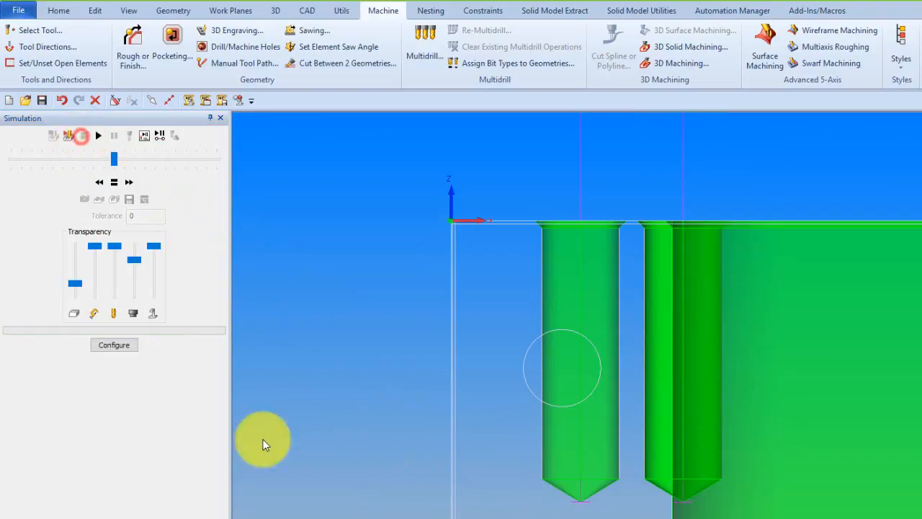
Edit the 90 deg drilling operation to use Shoulder for its feature blind hole depths.
{"action": "left_click", "coordinate": [65, 517]}
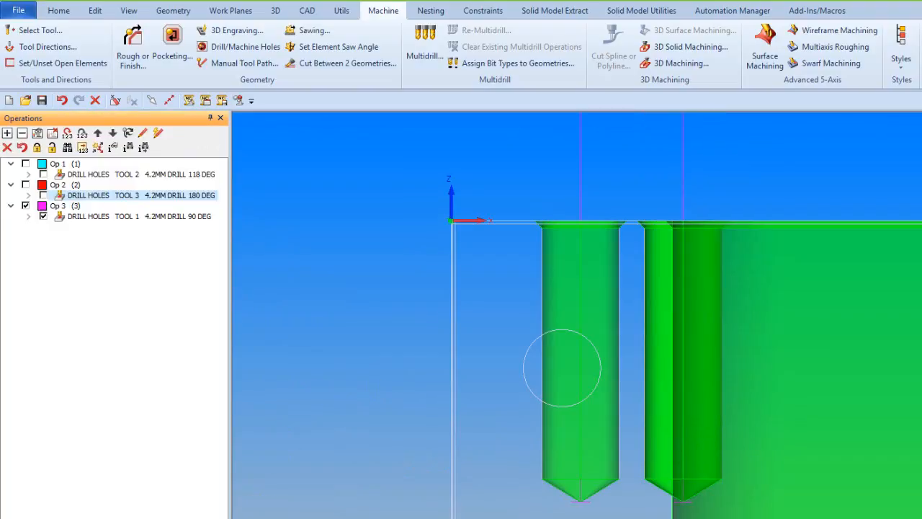
{"action": "right_click", "coordinate": [93, 218]}
{"action": "left_click", "coordinate": [117, 226]}
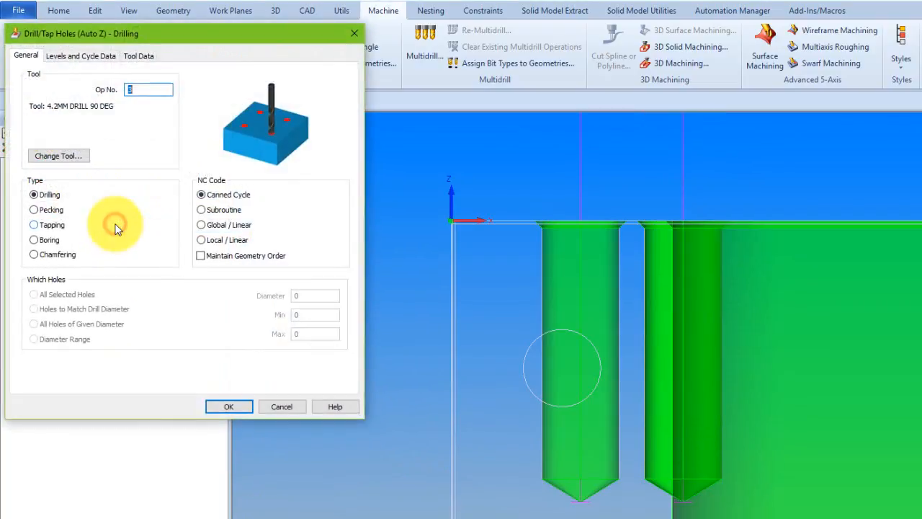
{"action": "left_click", "coordinate": [90, 56]}
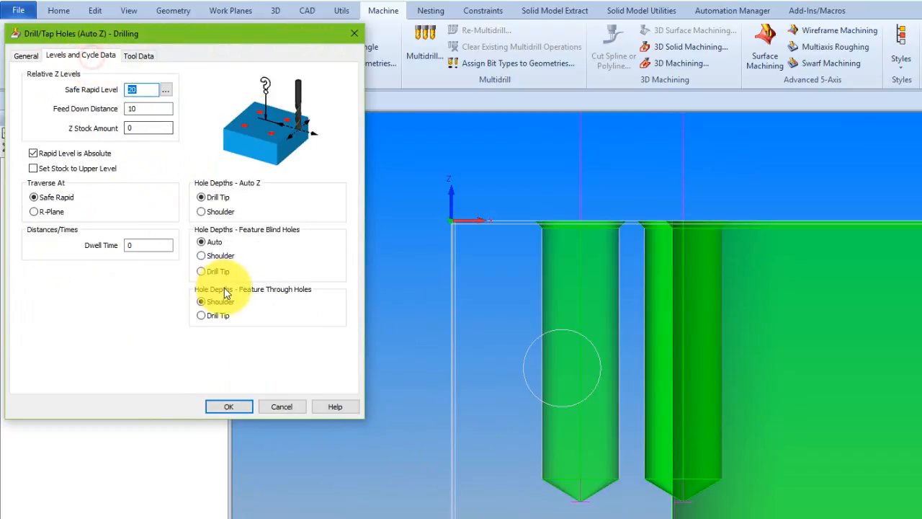
{"action": "left_click", "coordinate": [212, 260]}
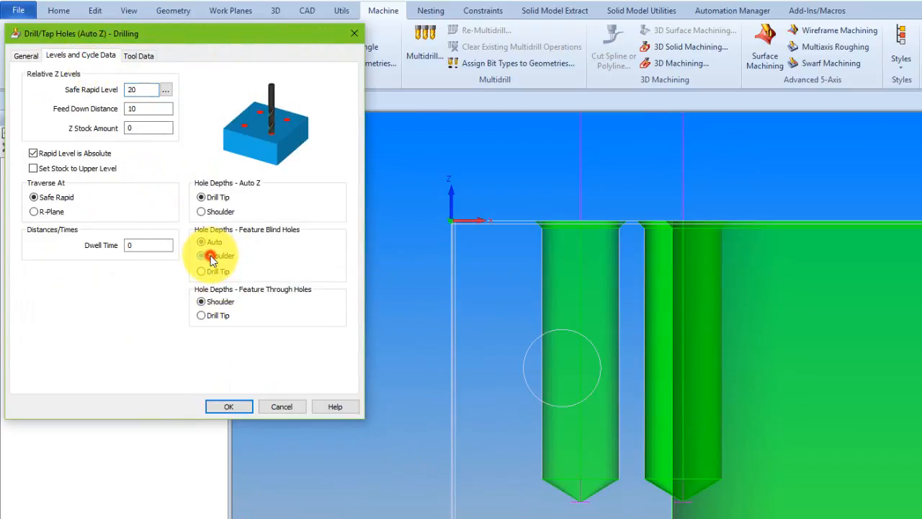
{"action": "left_click", "coordinate": [229, 407]}
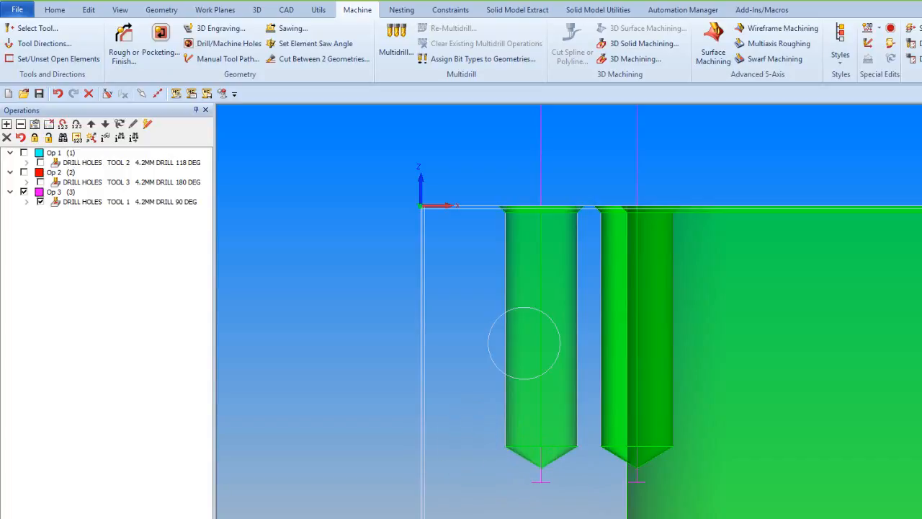
Simulate the edited 90 deg drilling operation at reduced speed to check its shoulder against the bottom of the blind holes.
{"action": "left_click", "coordinate": [90, 516]}
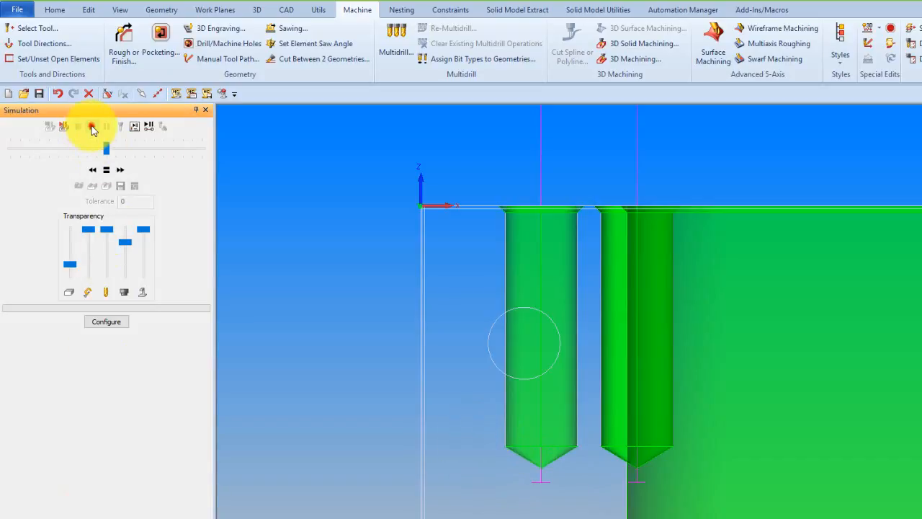
{"action": "left_click", "coordinate": [92, 127]}
{"action": "left_click", "coordinate": [91, 170]}
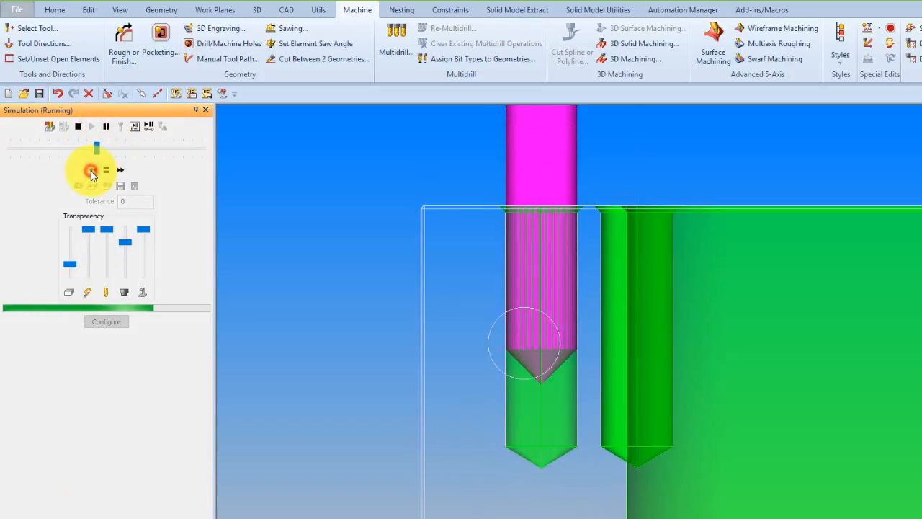
{"action": "left_click", "coordinate": [92, 171]}
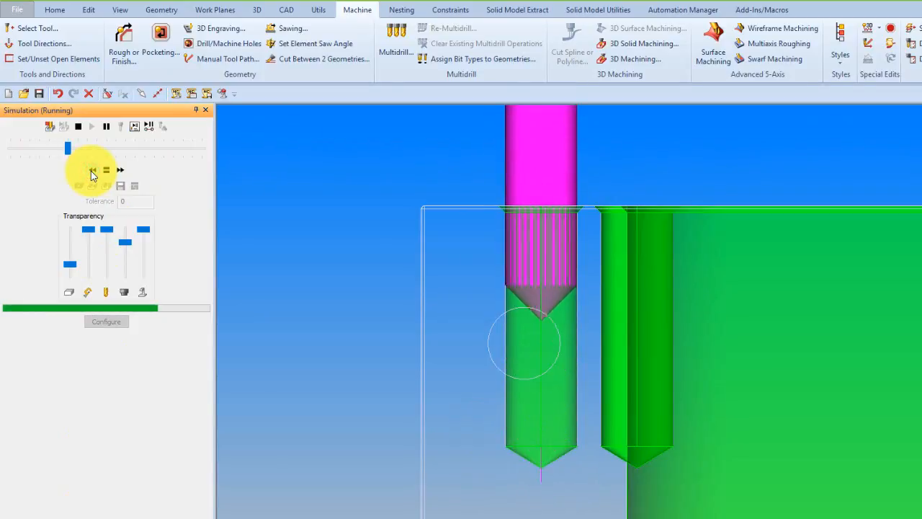
{"action": "left_click", "coordinate": [106, 172]}
{"action": "left_click", "coordinate": [105, 172]}
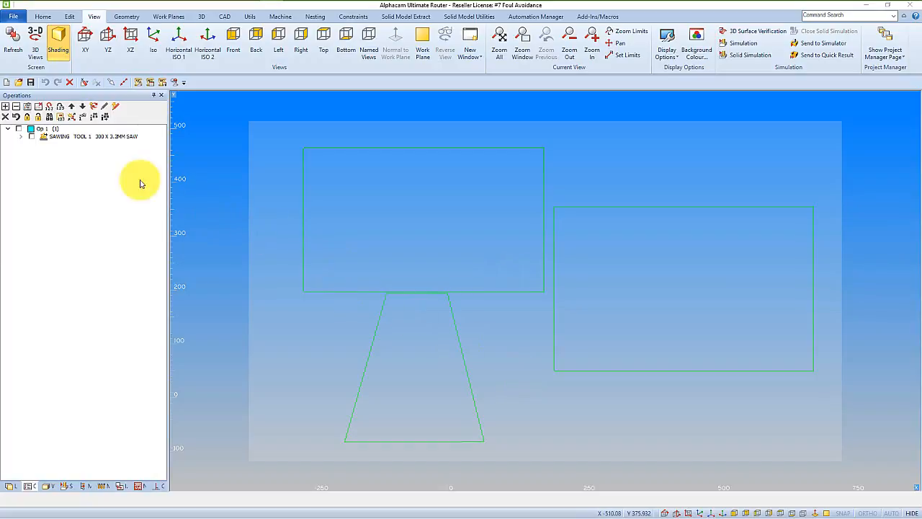
Display the 300 x 3.2mm saw toolpaths in isometric view and run an accelerated solid simulation to check the cuts for fouling.
{"action": "left_click", "coordinate": [31, 136]}
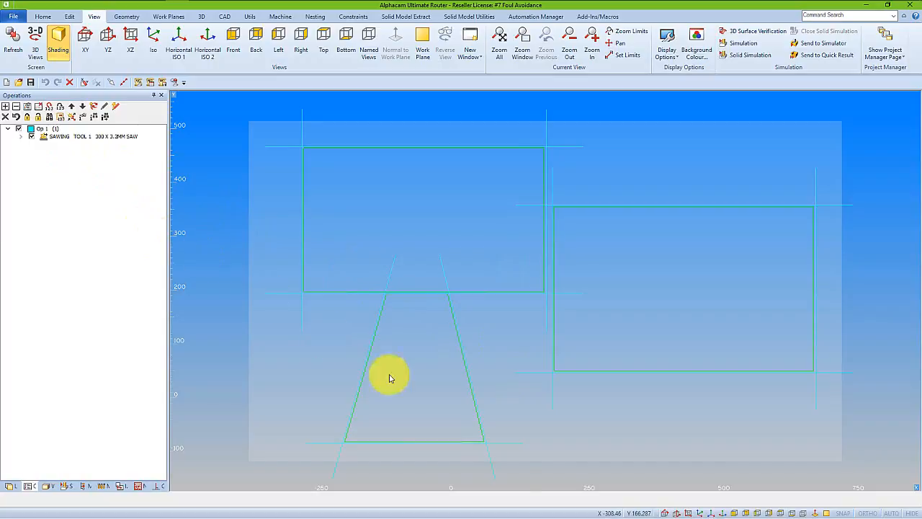
{"action": "left_click", "coordinate": [698, 512]}
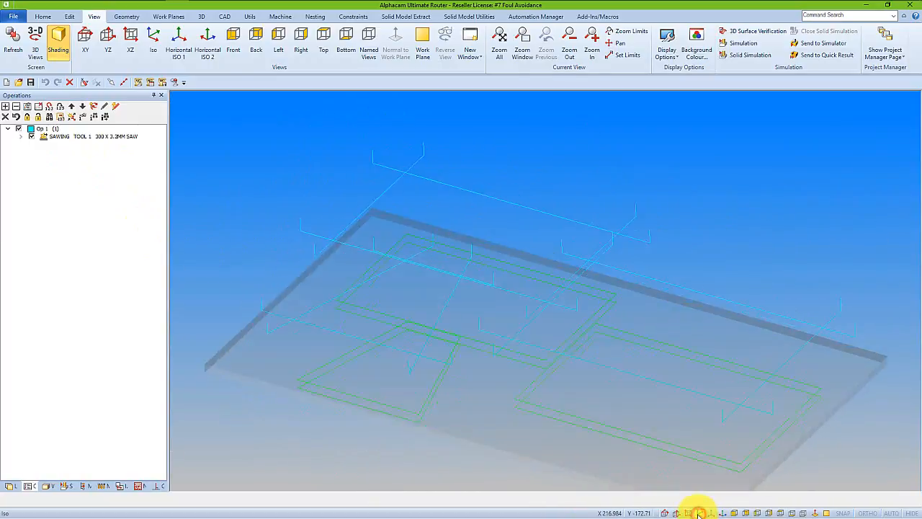
{"action": "left_click", "coordinate": [69, 486]}
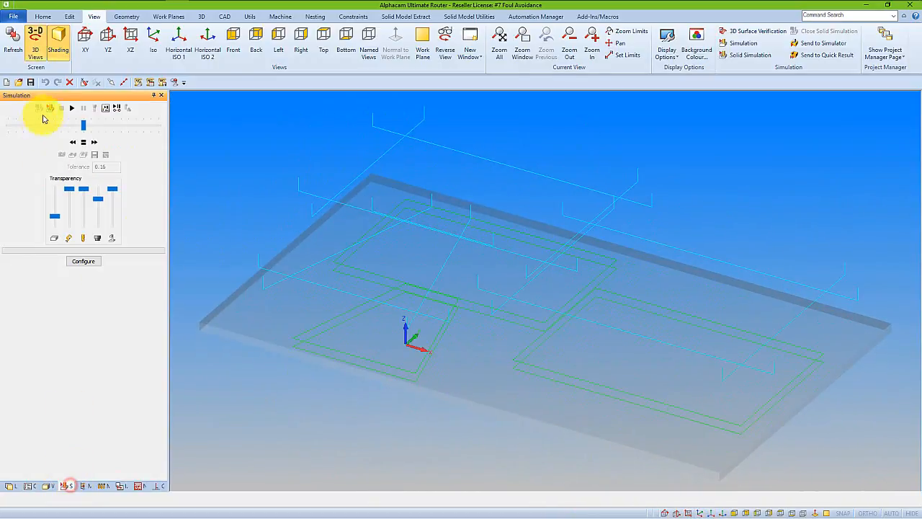
{"action": "left_click", "coordinate": [51, 109]}
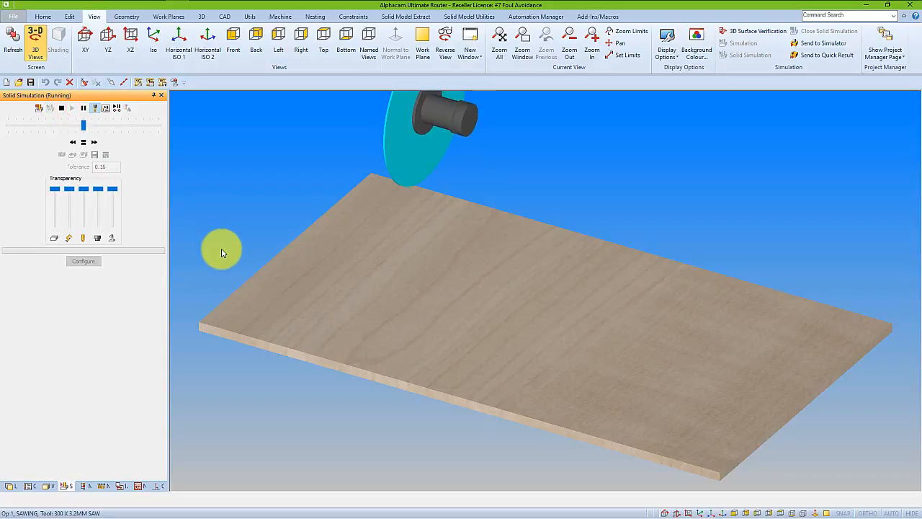
{"action": "left_click", "coordinate": [95, 141]}
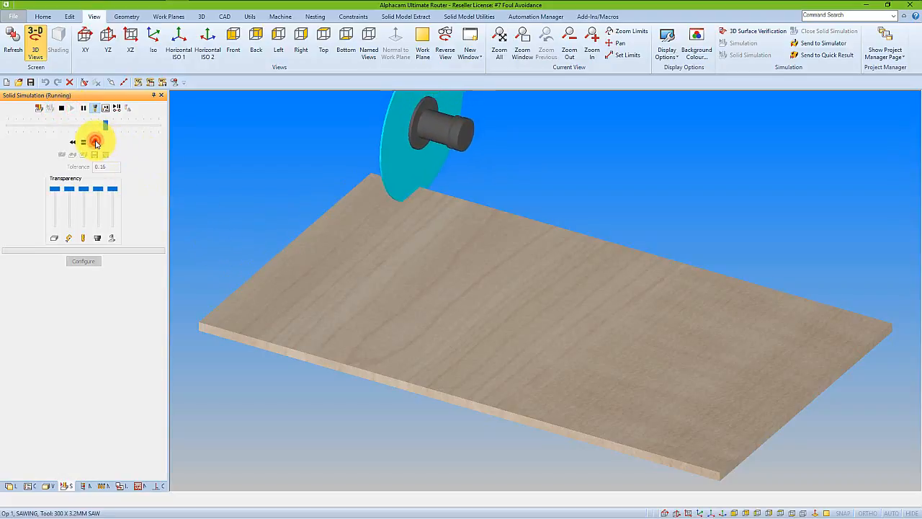
{"action": "left_click", "coordinate": [96, 143]}
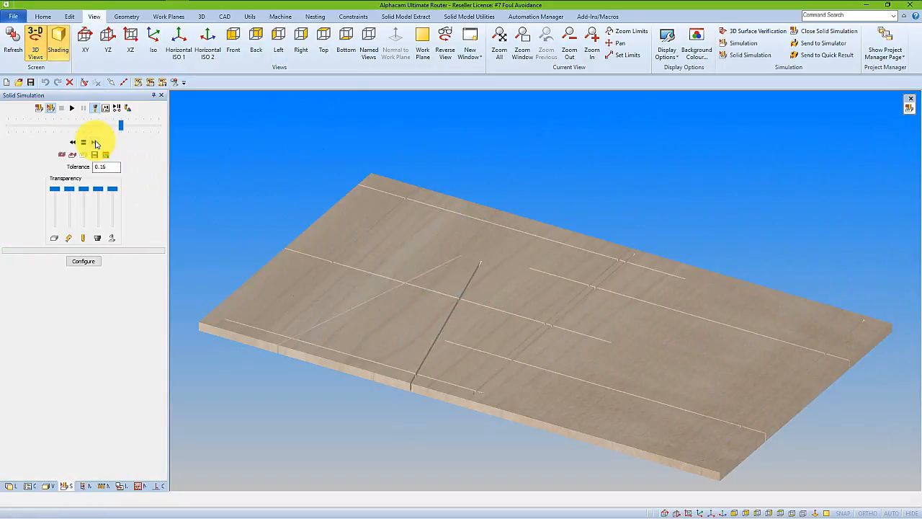
{"action": "left_click", "coordinate": [51, 107]}
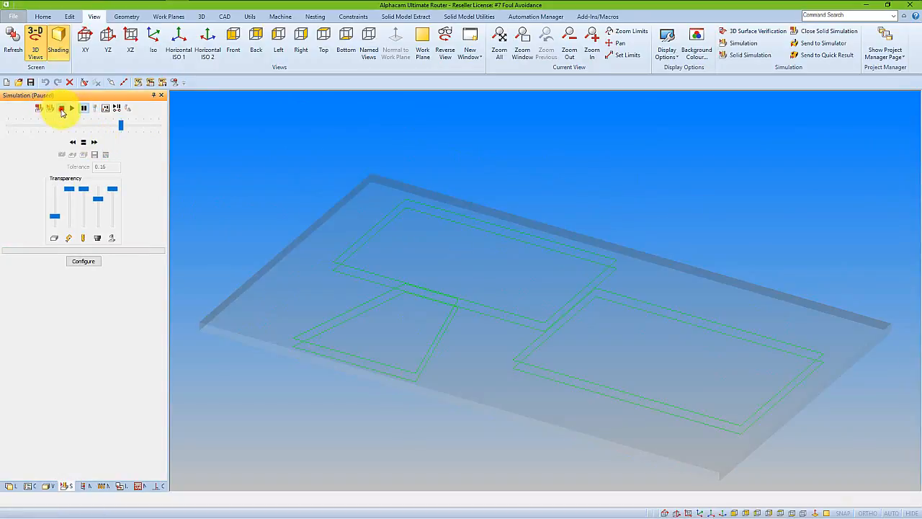
Close the simulation and update the 300 x 3.2mm sawing operation to regenerate its toolpaths.
{"action": "left_click", "coordinate": [28, 485]}
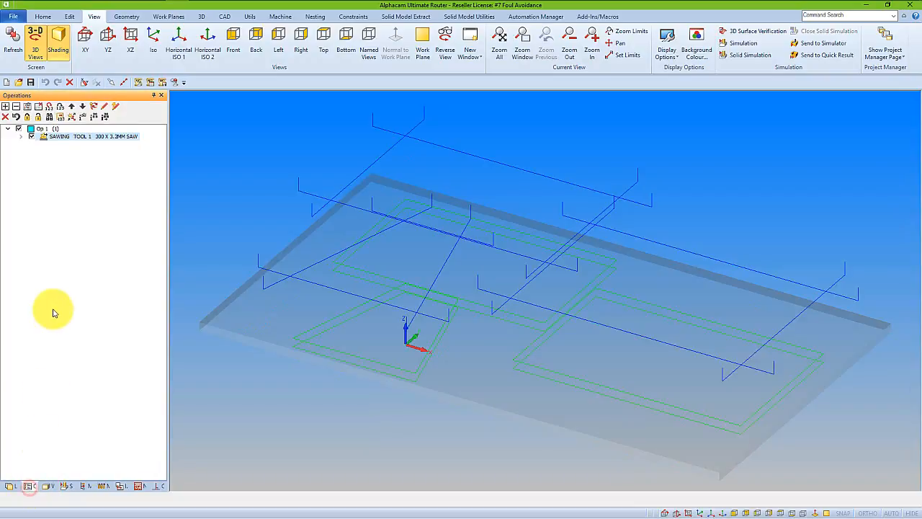
{"action": "right_click", "coordinate": [119, 139]}
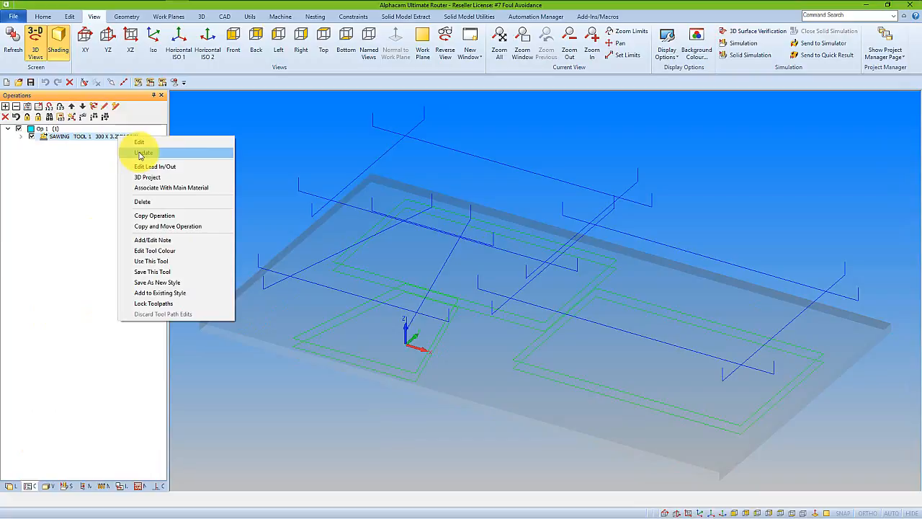
{"action": "left_click", "coordinate": [142, 153]}
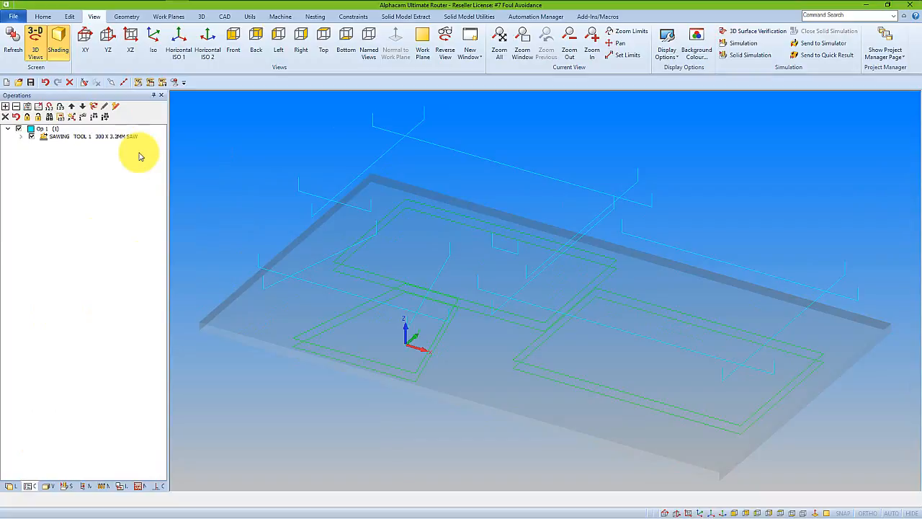
Run a solid simulation of the updated sawing operation to check that its cuts avoid fouling the parts.
{"action": "left_click", "coordinate": [65, 486]}
{"action": "left_click", "coordinate": [49, 108]}
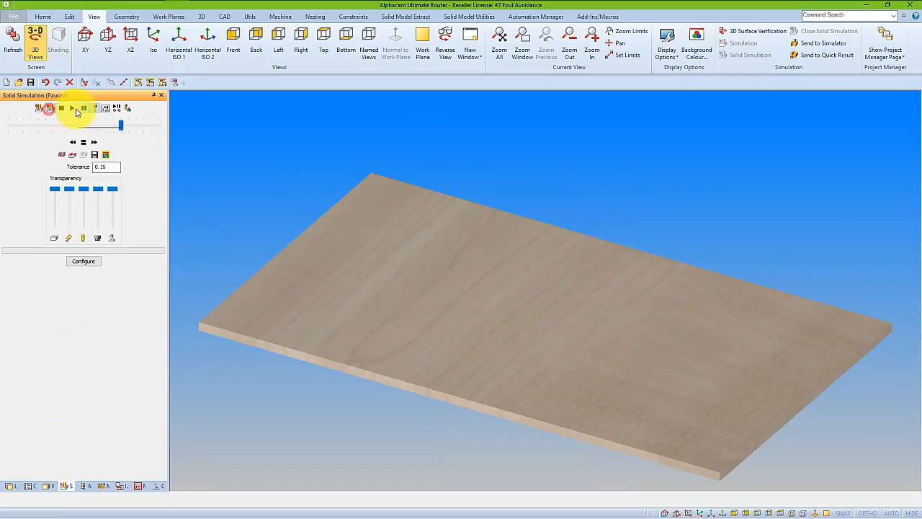
{"action": "left_click", "coordinate": [73, 109]}
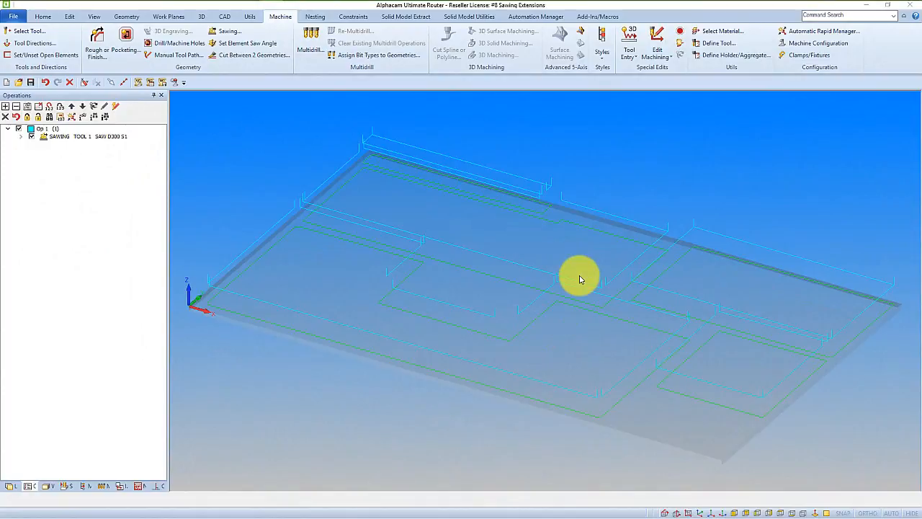
Use Sawing Extensions to extend the small square panel's left and front cuts and the large front panel's front cut by a distance of 30.
{"action": "left_click", "coordinate": [660, 57]}
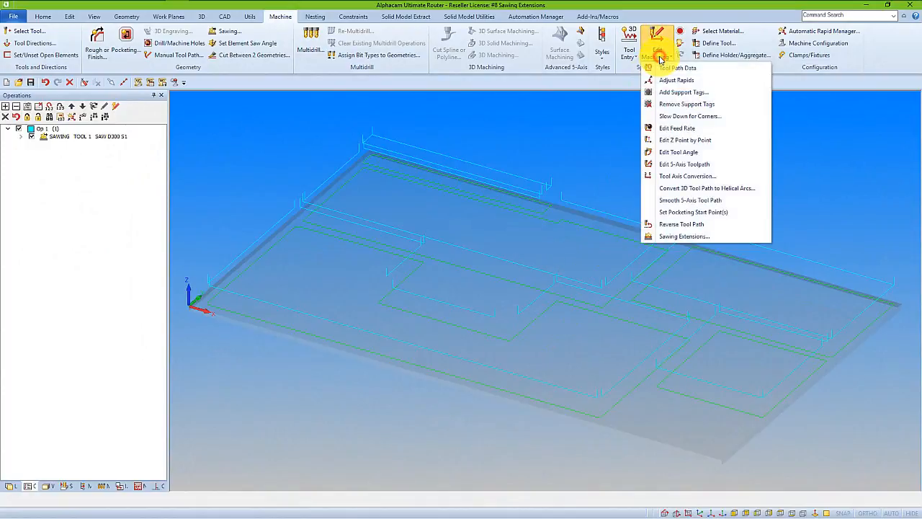
{"action": "left_click", "coordinate": [714, 242]}
{"action": "left_click_drag", "start_coordinate": [513, 210], "coordinate": [597, 197]}
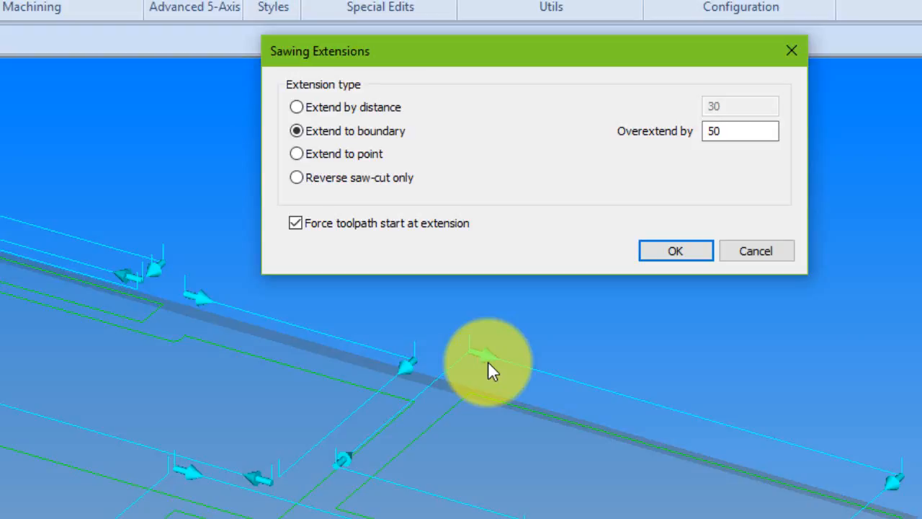
{"action": "left_click", "coordinate": [366, 109]}
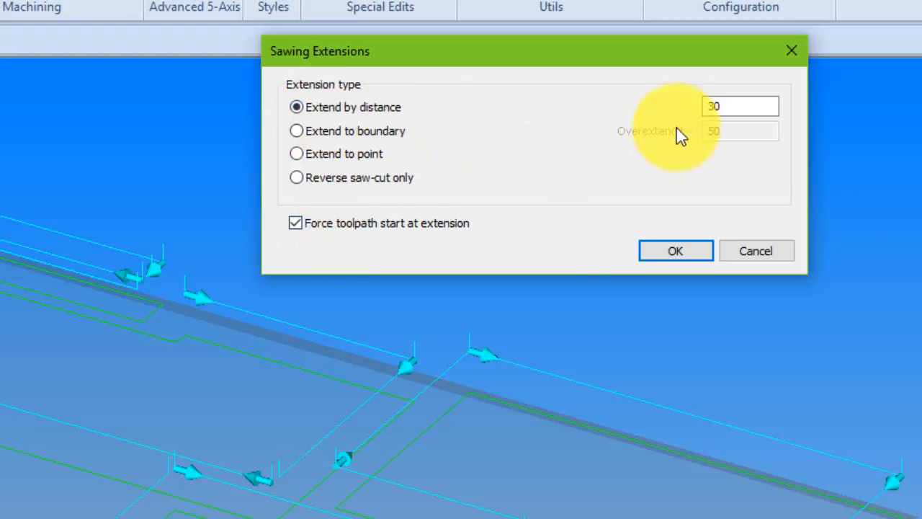
{"action": "left_click", "coordinate": [676, 252]}
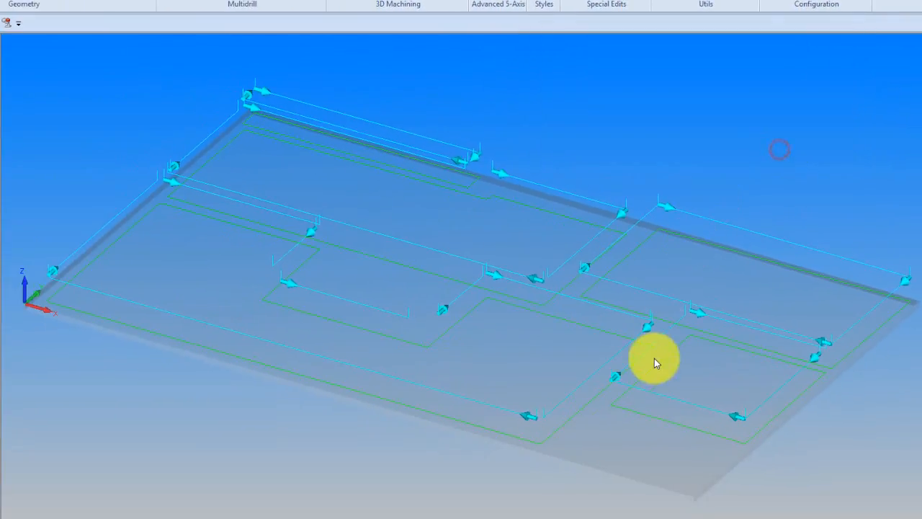
{"action": "left_click", "coordinate": [620, 380]}
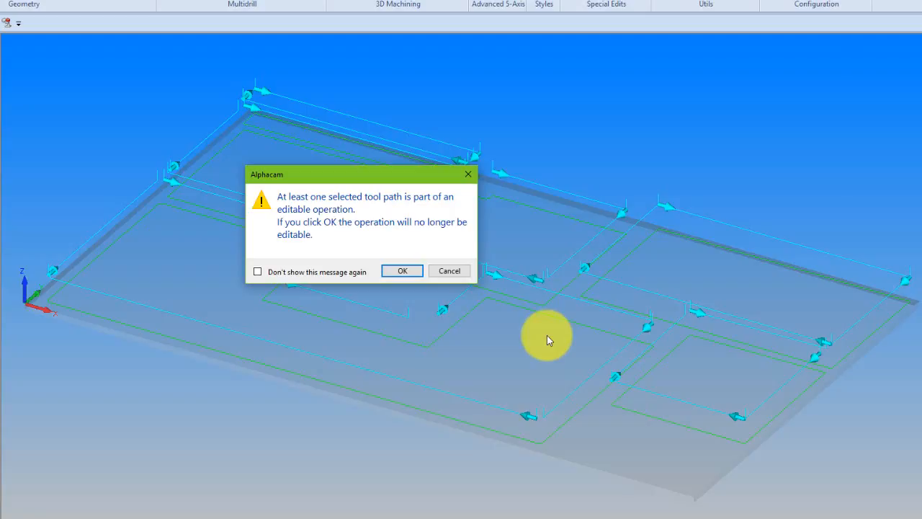
{"action": "left_click", "coordinate": [408, 273]}
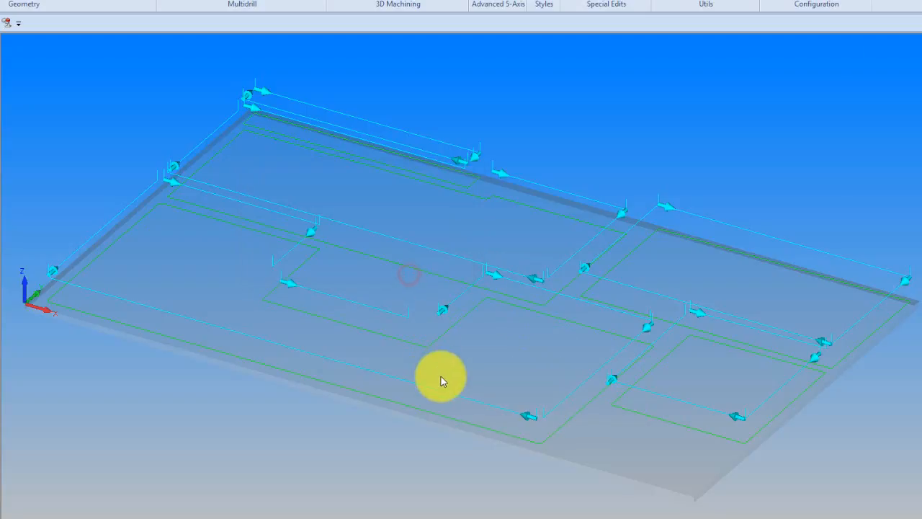
{"action": "left_click", "coordinate": [716, 411]}
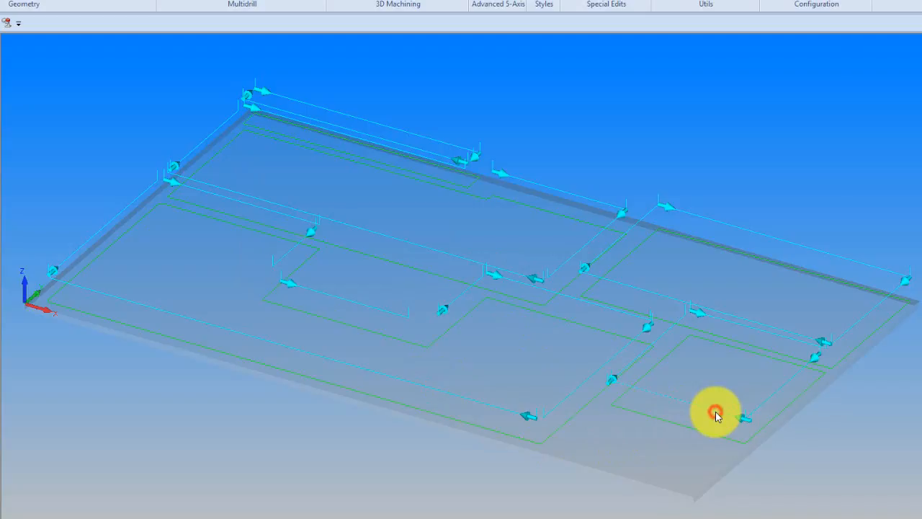
{"action": "left_click", "coordinate": [517, 412]}
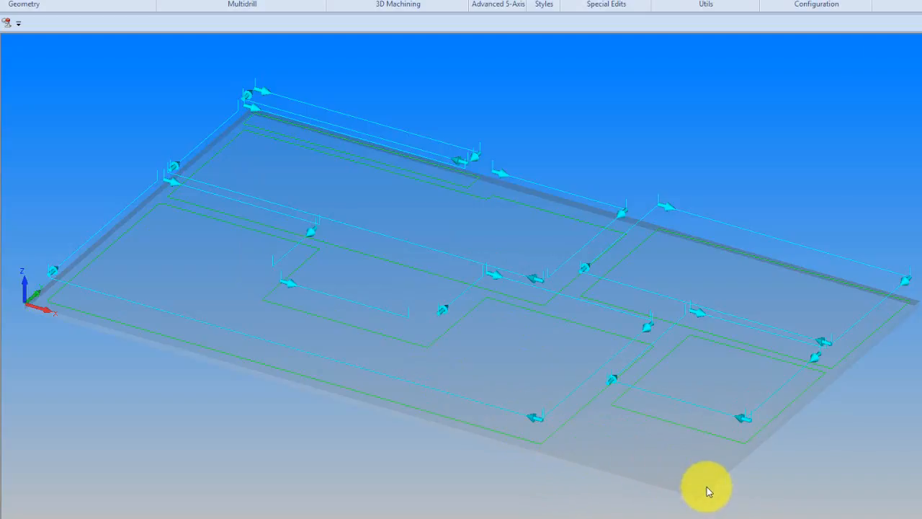
{"action": "left_click", "coordinate": [543, 469]}
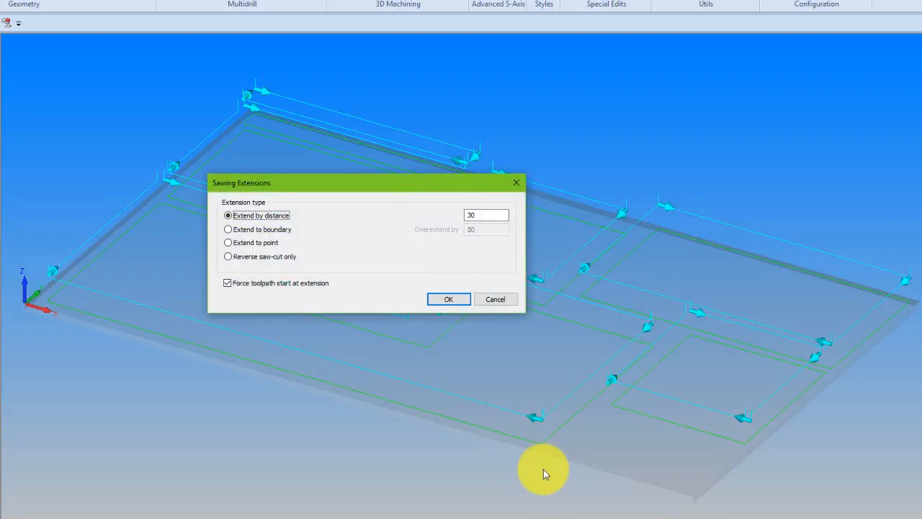
Extend the large front panel's front, right and left saw cuts to the sheet boundary with an overextension of 50.
{"action": "left_click", "coordinate": [228, 229]}
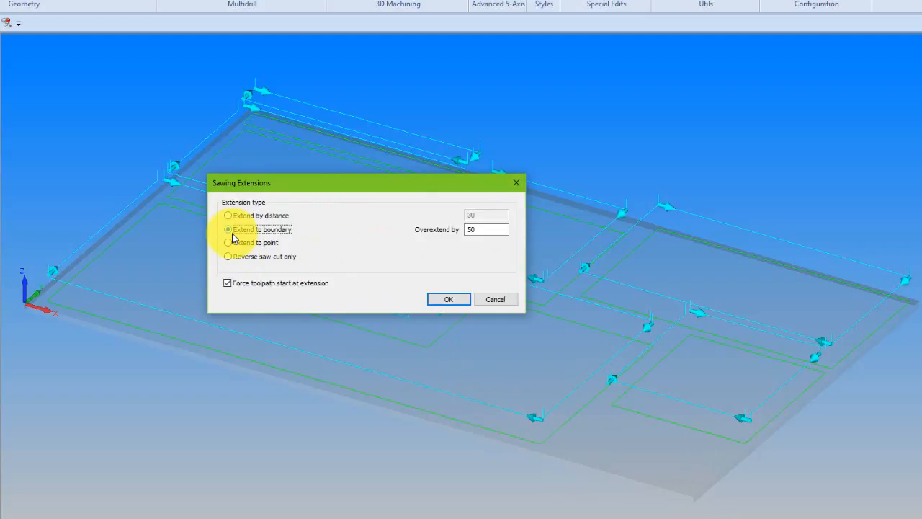
{"action": "left_click", "coordinate": [472, 230]}
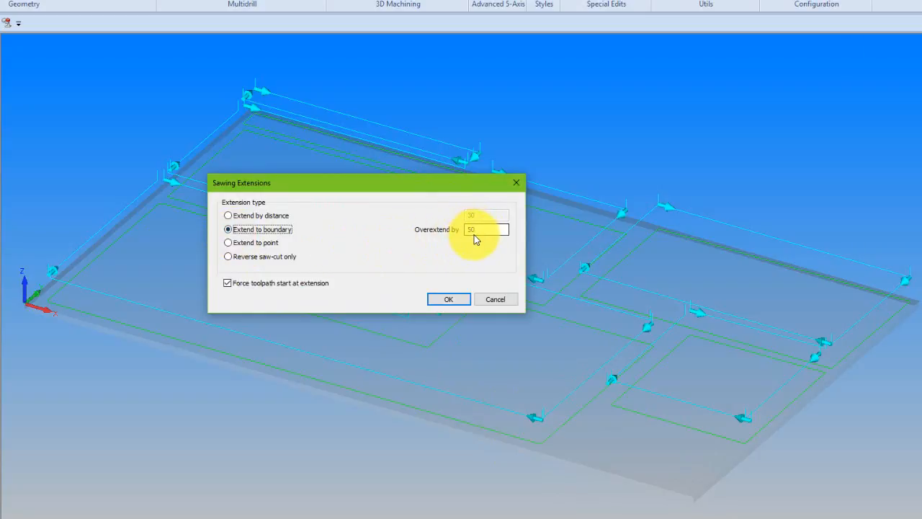
{"action": "left_click", "coordinate": [447, 302]}
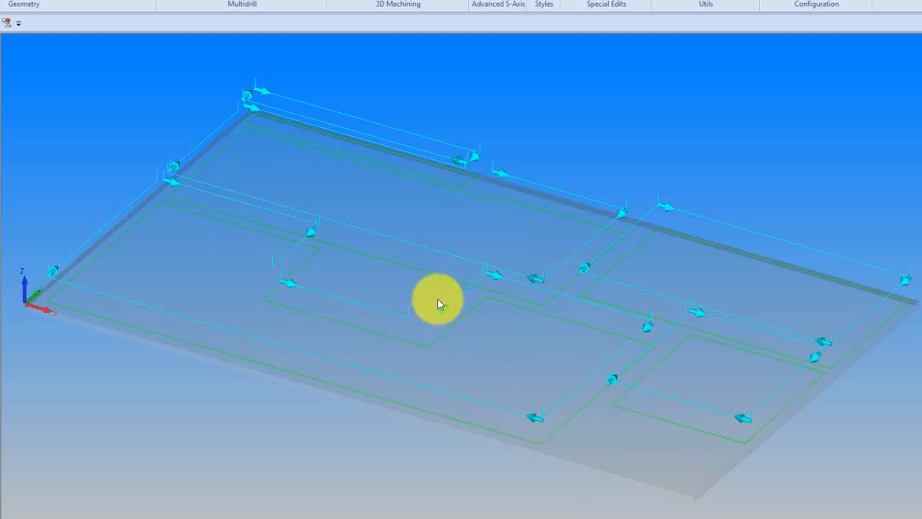
{"action": "left_click", "coordinate": [655, 490]}
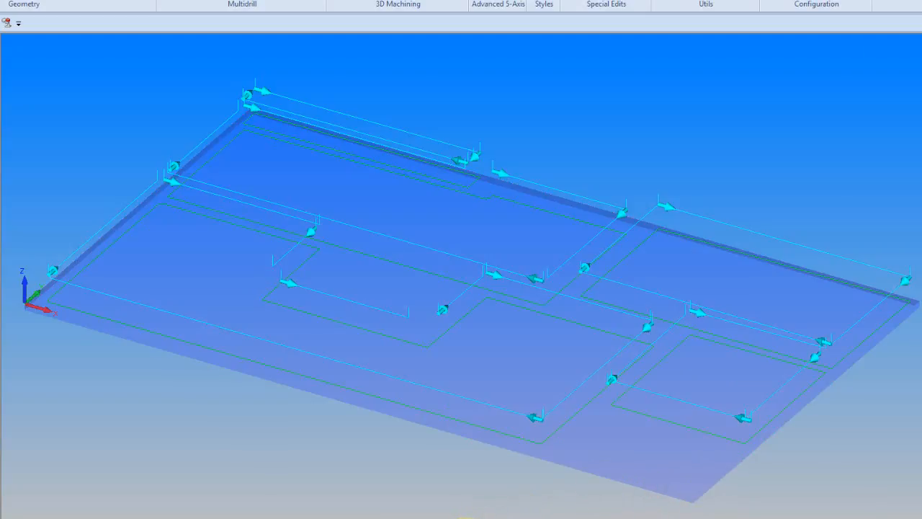
{"action": "left_click", "coordinate": [525, 416]}
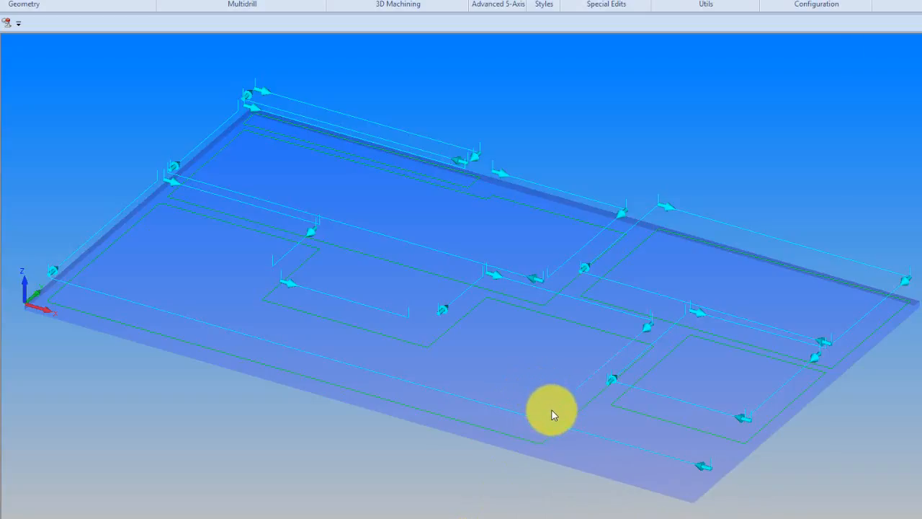
{"action": "left_click", "coordinate": [551, 412]}
{"action": "left_click", "coordinate": [65, 265]}
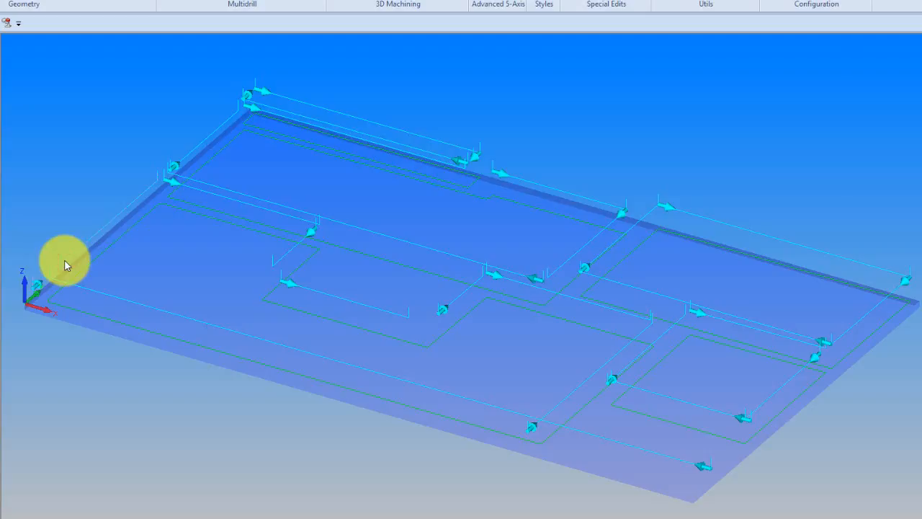
Extend the saw cuts of the rear panels to the same sheet boundary at their outer ends.
{"action": "left_click", "coordinate": [277, 98]}
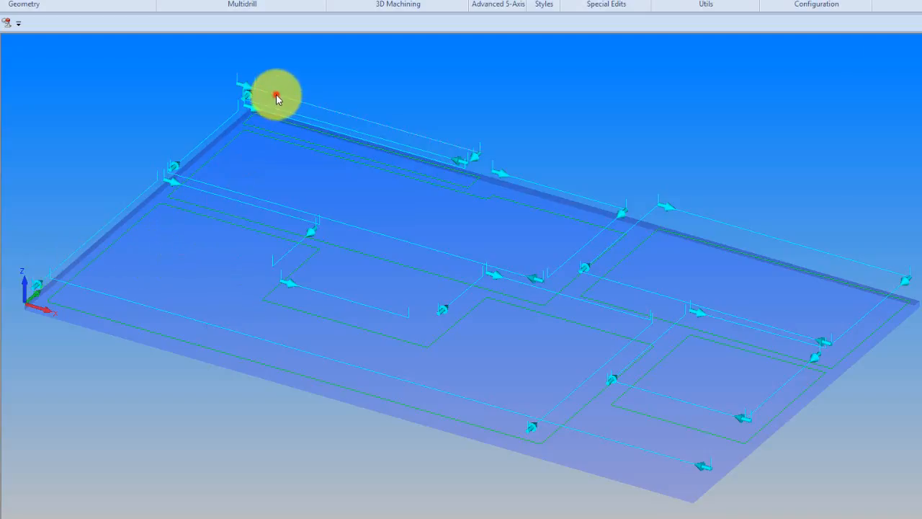
{"action": "left_click", "coordinate": [477, 156]}
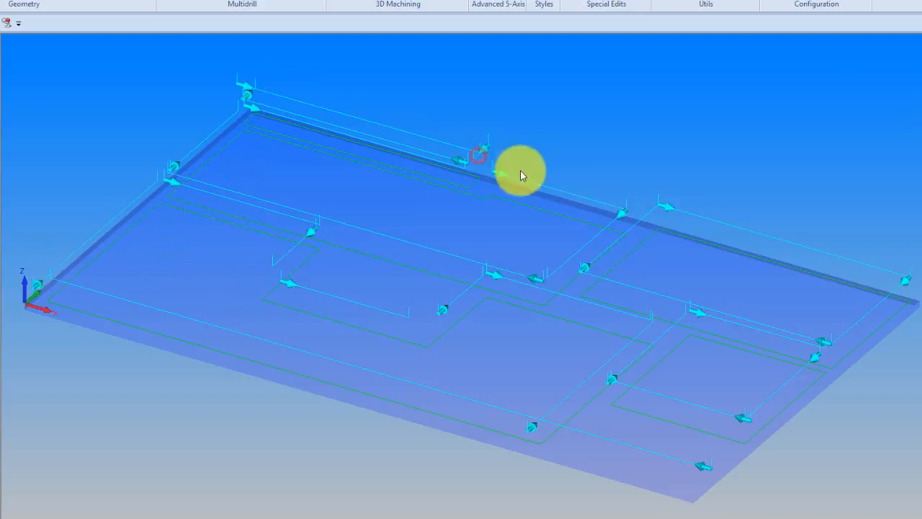
{"action": "left_click", "coordinate": [890, 275]}
{"action": "left_click", "coordinate": [902, 289]}
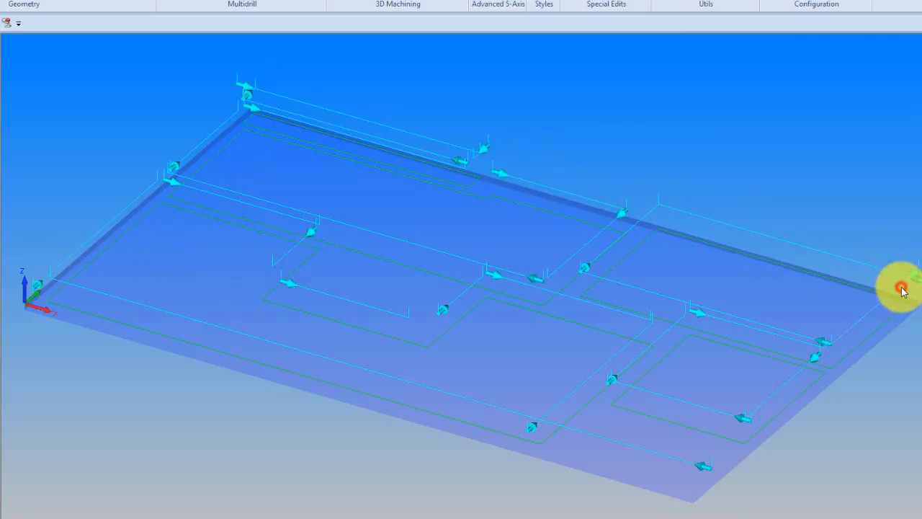
{"action": "left_click", "coordinate": [869, 361]}
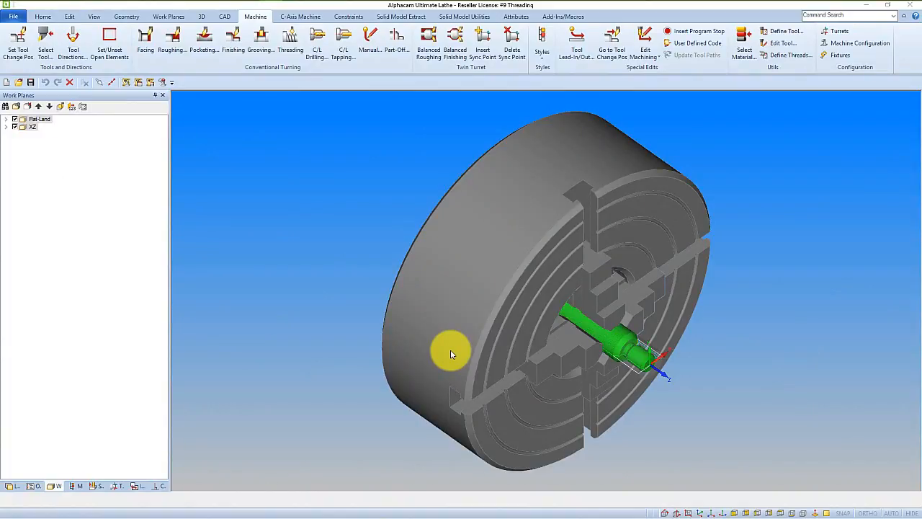
Select the METRIC 2.5MM PITCH threading tool from the 2017 R1 folder with its speed set to Spindle.
{"action": "left_click", "coordinate": [49, 51]}
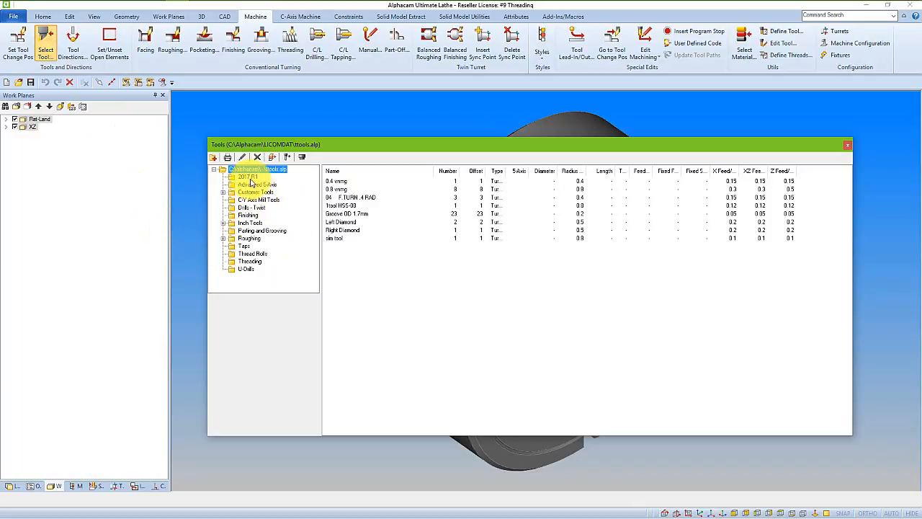
{"action": "left_click", "coordinate": [249, 178]}
{"action": "double_click", "coordinate": [351, 181]}
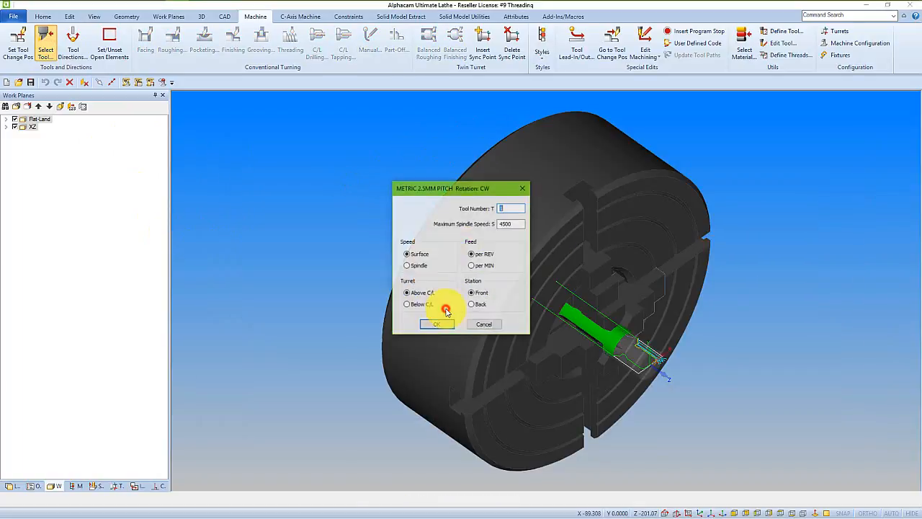
{"action": "left_click", "coordinate": [416, 266]}
{"action": "left_click", "coordinate": [436, 324]}
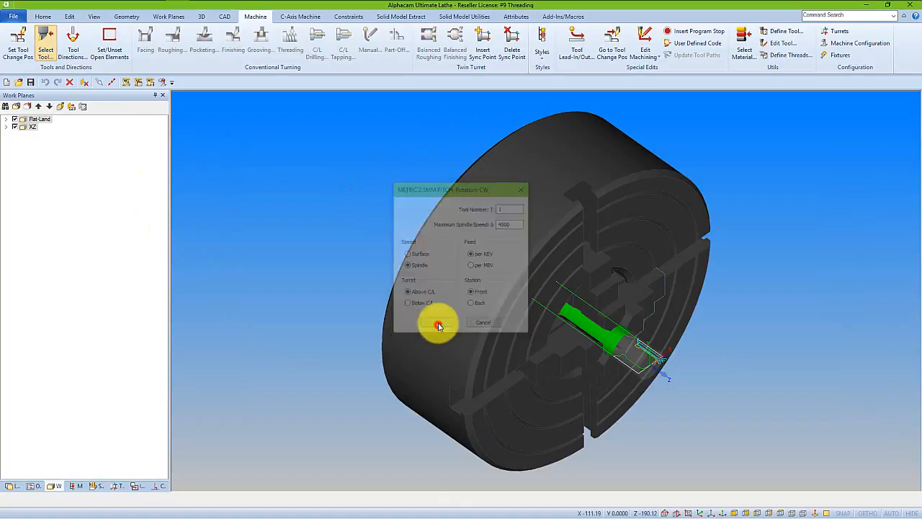
In the flat work plane view, define a threading path from X 17, Z 0 to the midpoint of the undercut's bottom line.
{"action": "left_click", "coordinate": [827, 513]}
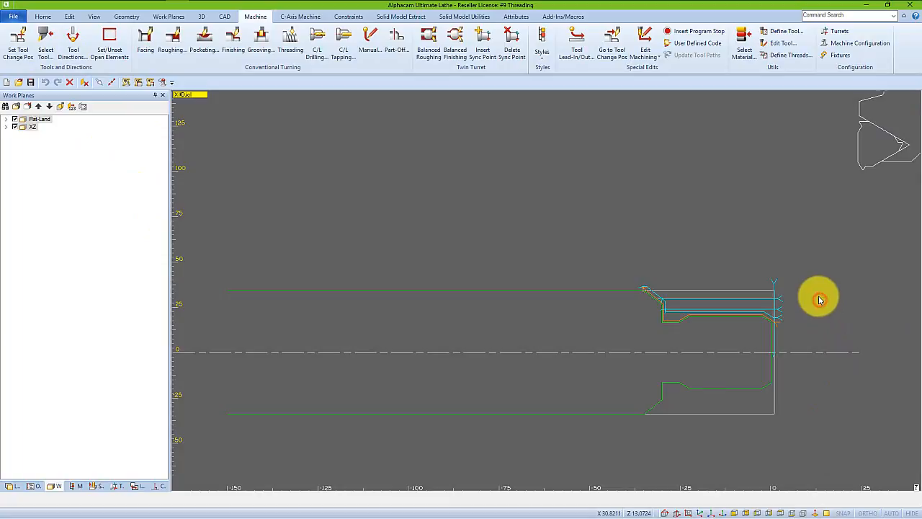
{"action": "scroll", "coordinate": [820, 300], "scroll_direction": "up", "scroll_amount": 3}
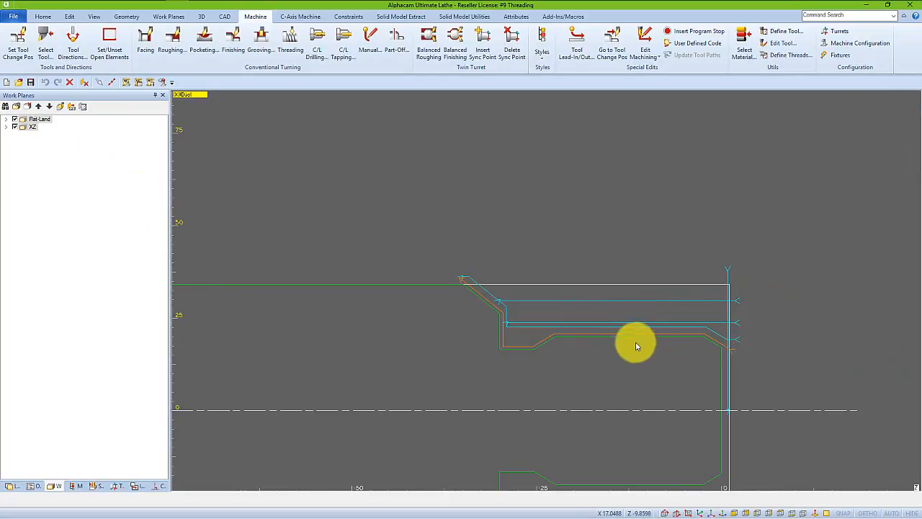
{"action": "left_click", "coordinate": [290, 42]}
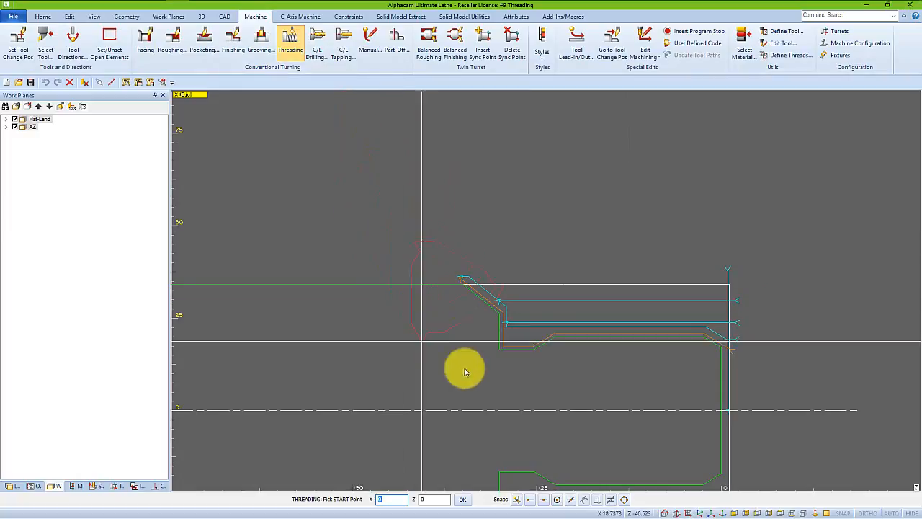
{"action": "left_click", "coordinate": [721, 359]}
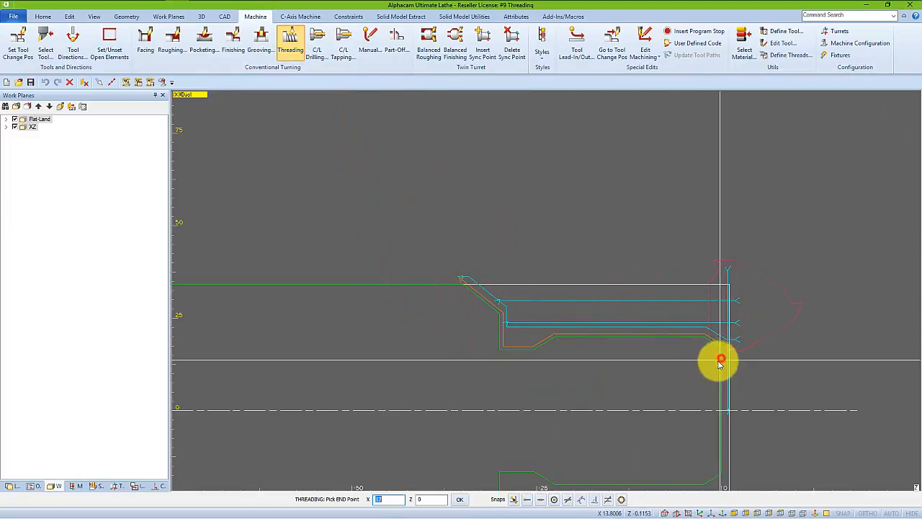
{"action": "left_click", "coordinate": [548, 356]}
{"action": "left_click", "coordinate": [524, 351]}
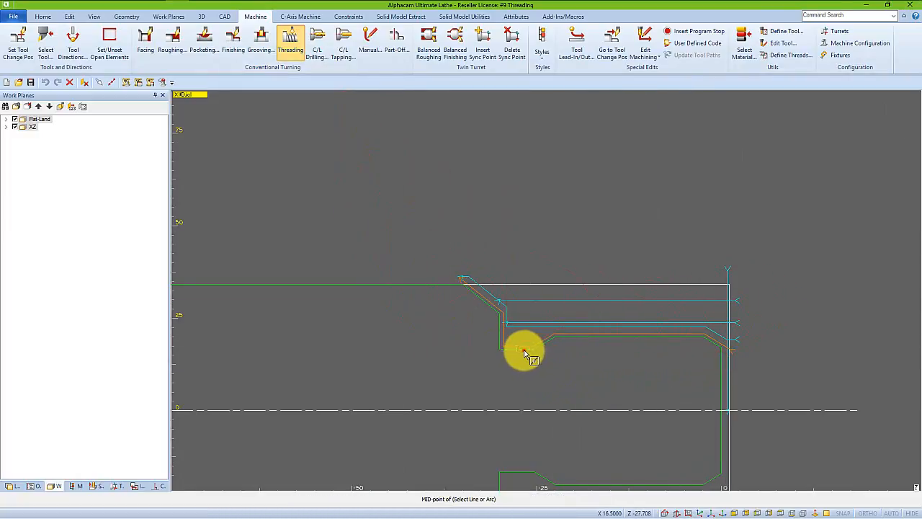
Set the threading operation's spindle speed to 1000 and its coolant to Flood.
{"action": "type", "text": "3"}
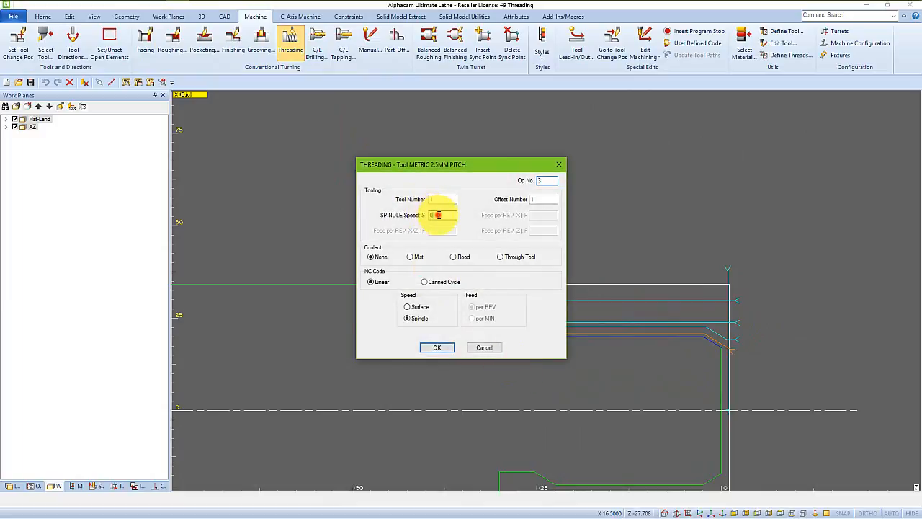
{"action": "type", "text": "1000"}
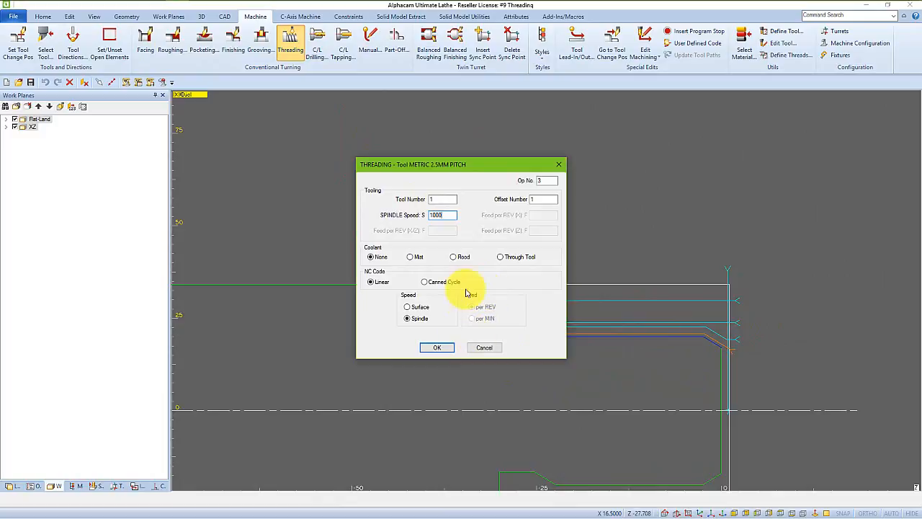
{"action": "left_click", "coordinate": [465, 259]}
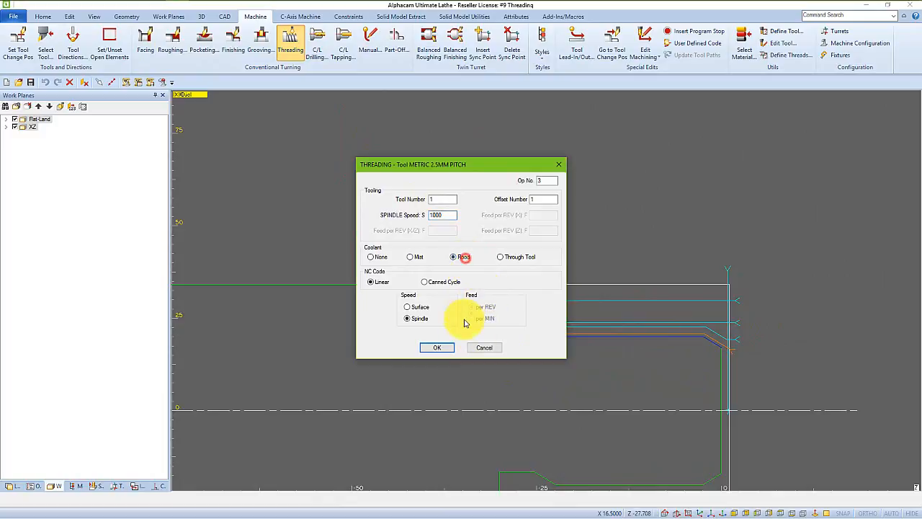
Assign the Iso 20 dia thread definition to the threading operation, accepting its 2.5 pitch and 60 degree angle.
{"action": "left_click", "coordinate": [438, 348]}
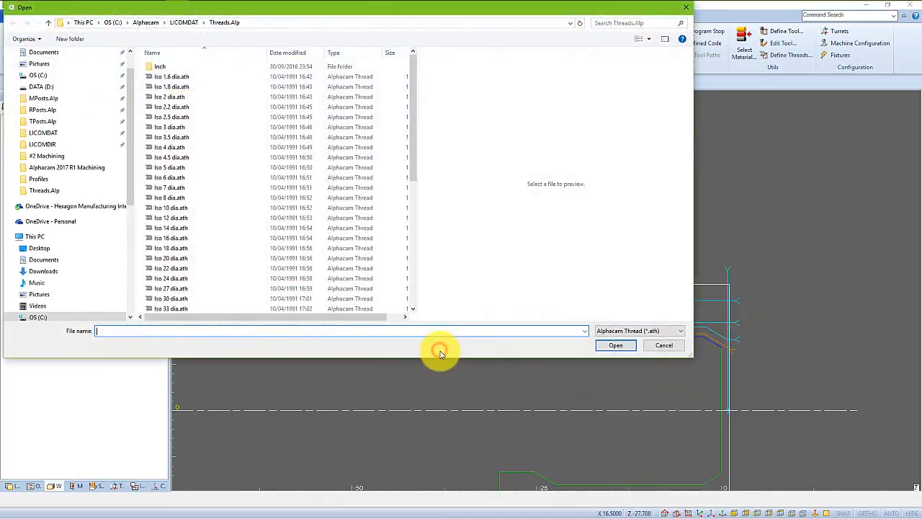
{"action": "left_click", "coordinate": [167, 260]}
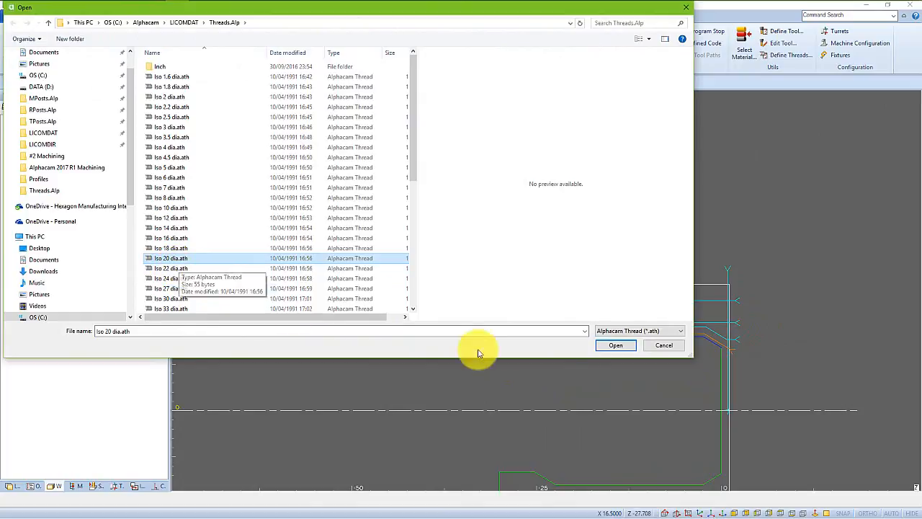
{"action": "left_click", "coordinate": [609, 347]}
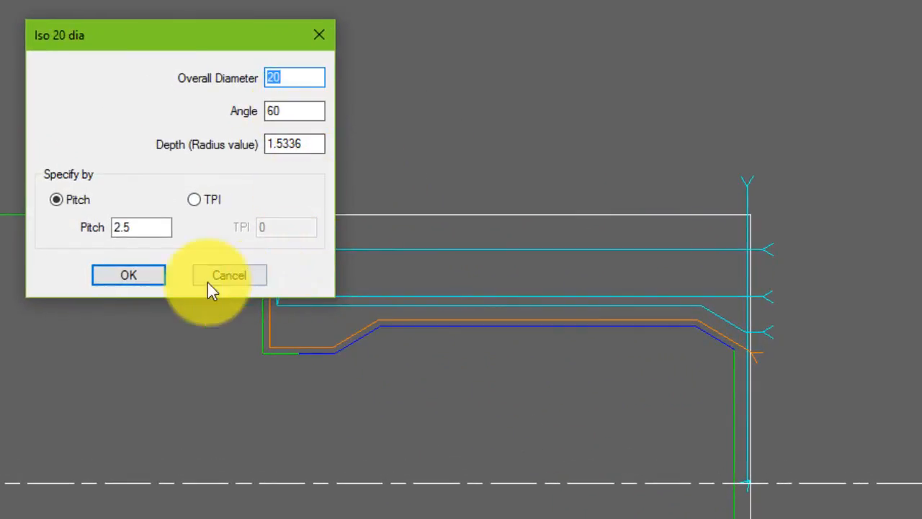
{"action": "left_click", "coordinate": [139, 278]}
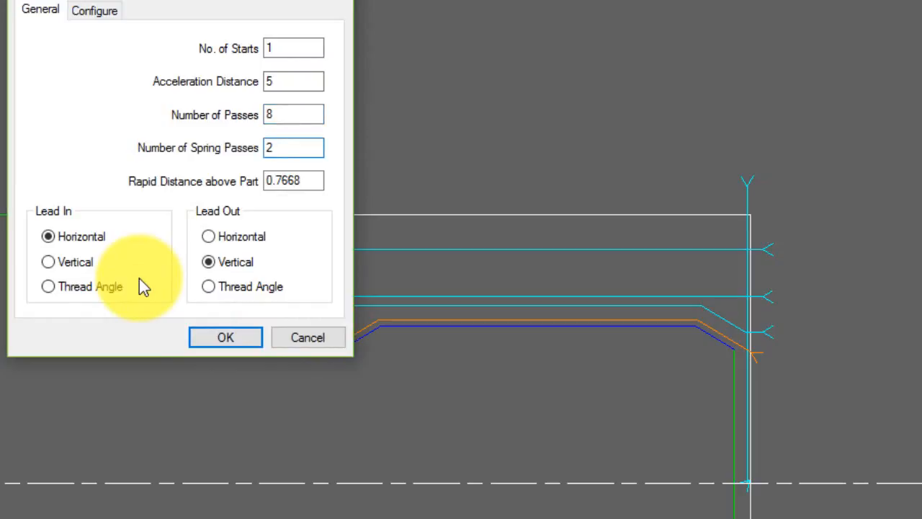
Generate the thread with 8 passes, 2 spring passes, rapid distance 1 above the part, Flank cut type and a ZX approach.
{"action": "key", "text": "Tab"}
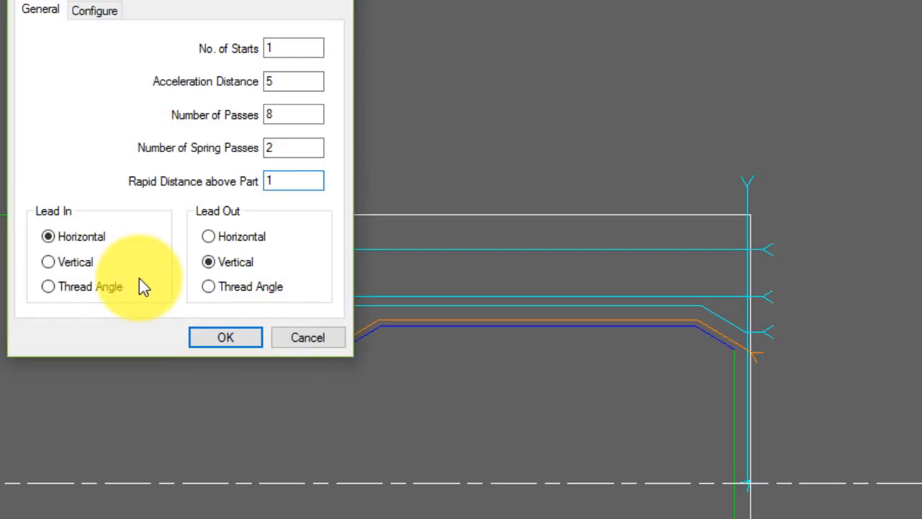
{"action": "left_click", "coordinate": [96, 10]}
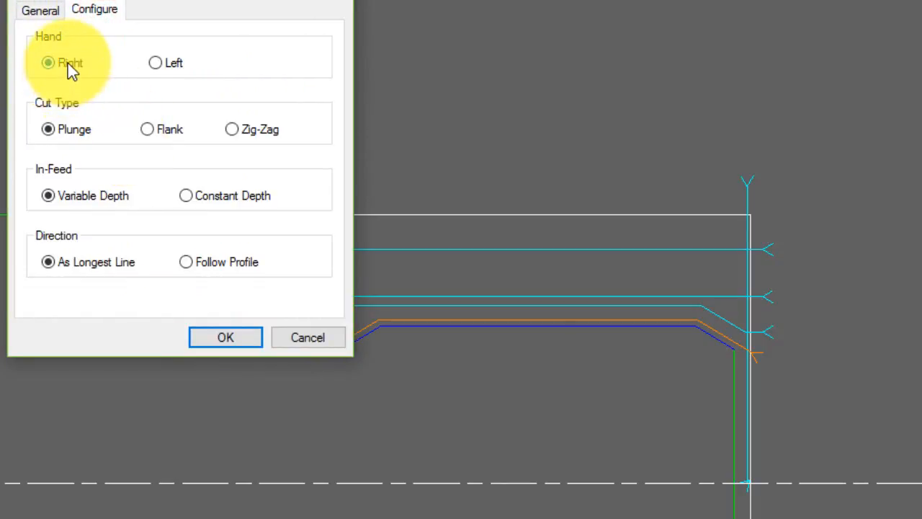
{"action": "left_click", "coordinate": [152, 131]}
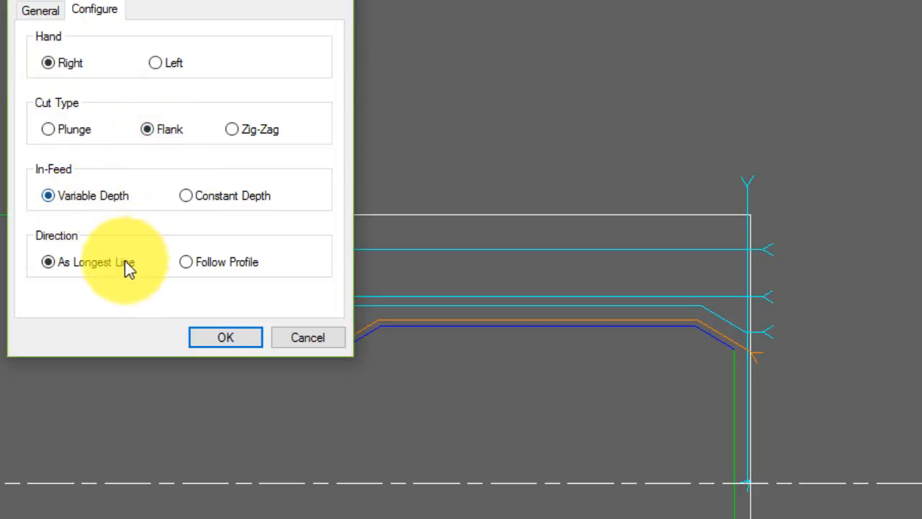
{"action": "left_click", "coordinate": [222, 341]}
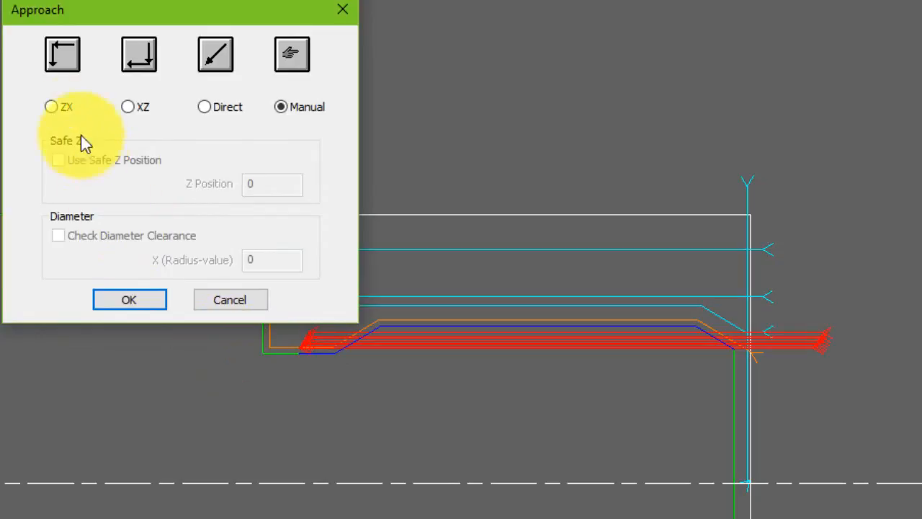
{"action": "left_click", "coordinate": [61, 106]}
{"action": "left_click", "coordinate": [143, 301]}
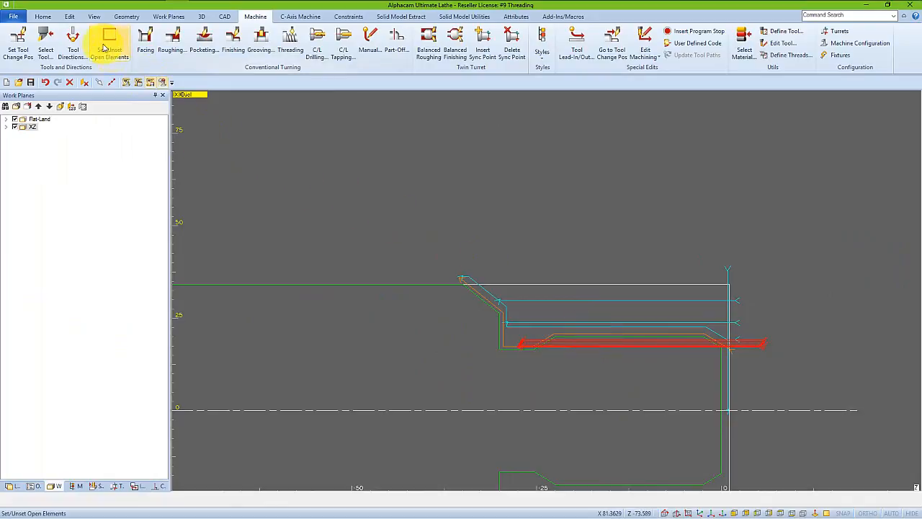
Turn on the display of tool path rapids and inspect the rapid moves around the threading passes.
{"action": "left_click", "coordinate": [94, 16]}
{"action": "left_click", "coordinate": [688, 56]}
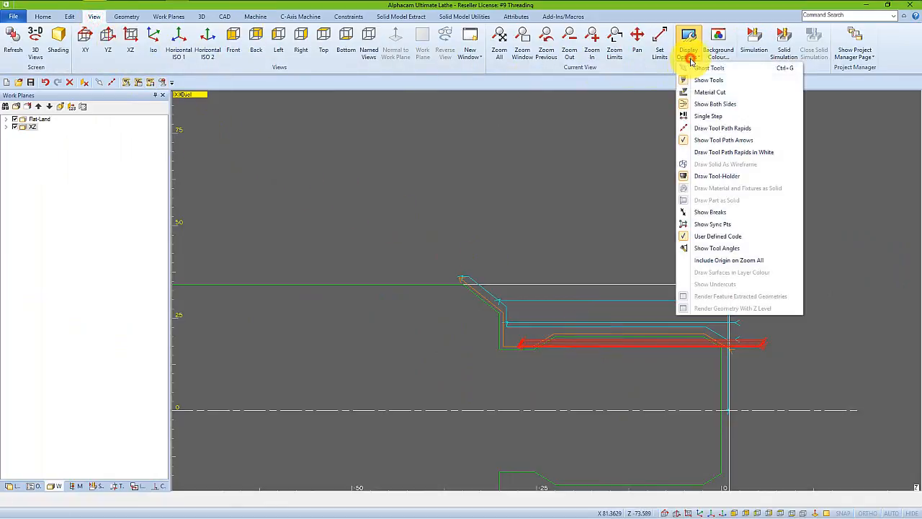
{"action": "left_click", "coordinate": [711, 128]}
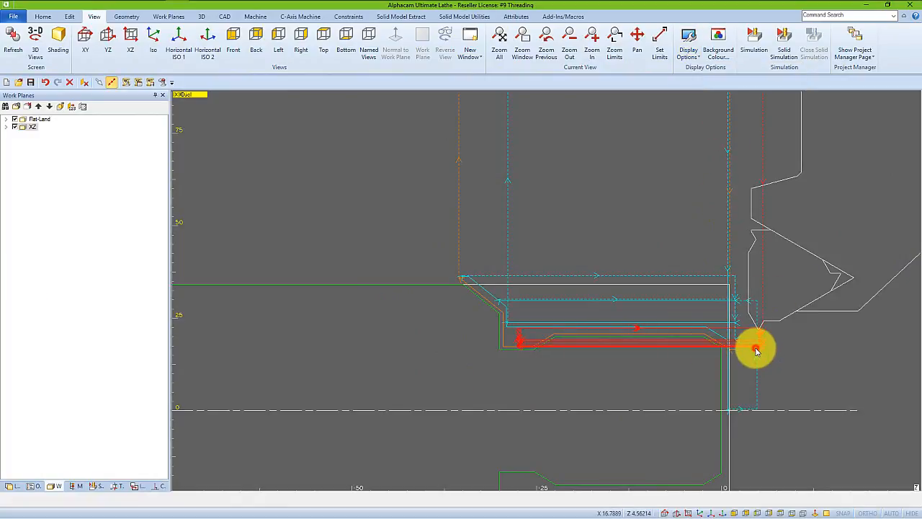
{"action": "scroll", "coordinate": [756, 349], "scroll_direction": "up", "scroll_amount": 1}
{"action": "scroll", "coordinate": [679, 360], "scroll_direction": "up", "scroll_amount": 2}
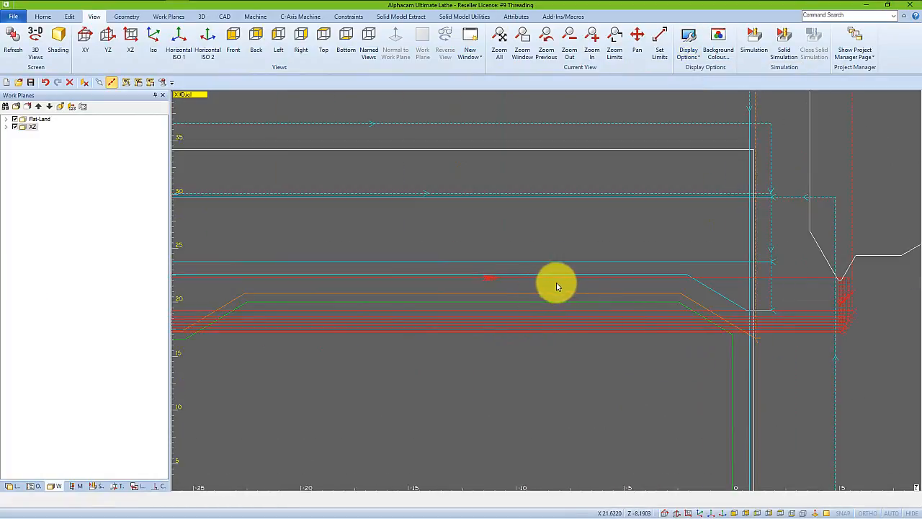
{"action": "scroll", "coordinate": [555, 283], "scroll_direction": "down", "scroll_amount": 1}
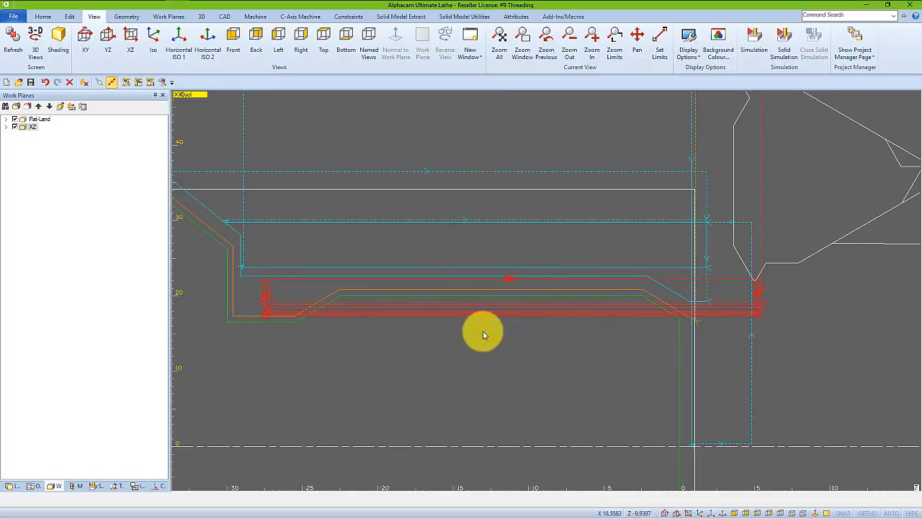
Edit the threading operation to set its rapid distance above the part to 5.
{"action": "left_click", "coordinate": [36, 487]}
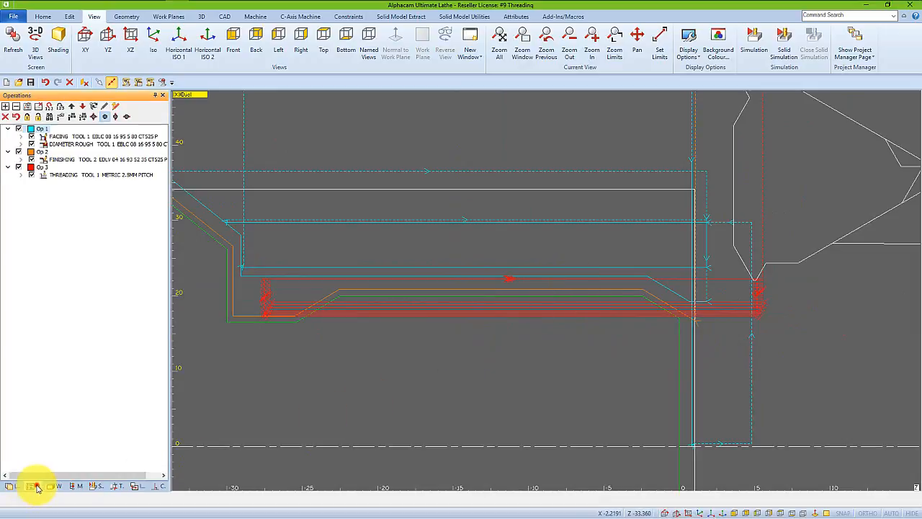
{"action": "right_click", "coordinate": [61, 176]}
{"action": "left_click", "coordinate": [75, 182]}
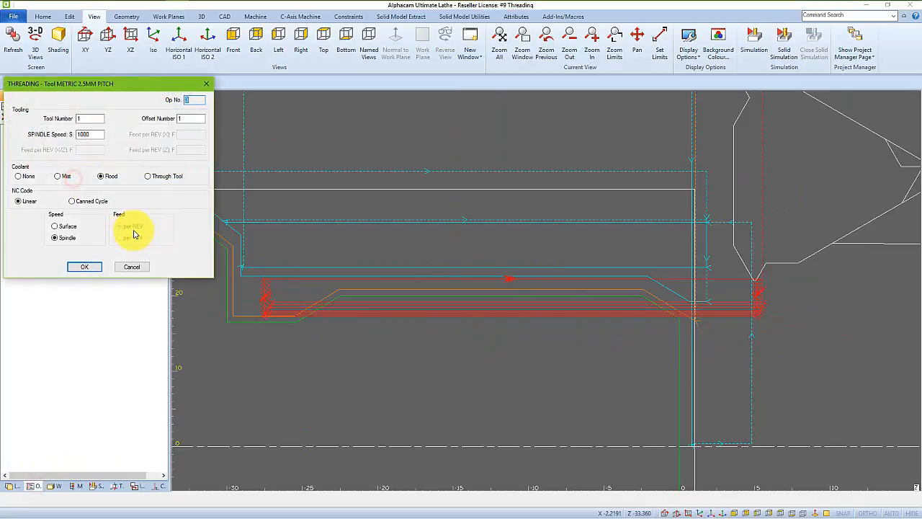
{"action": "left_click", "coordinate": [85, 267]}
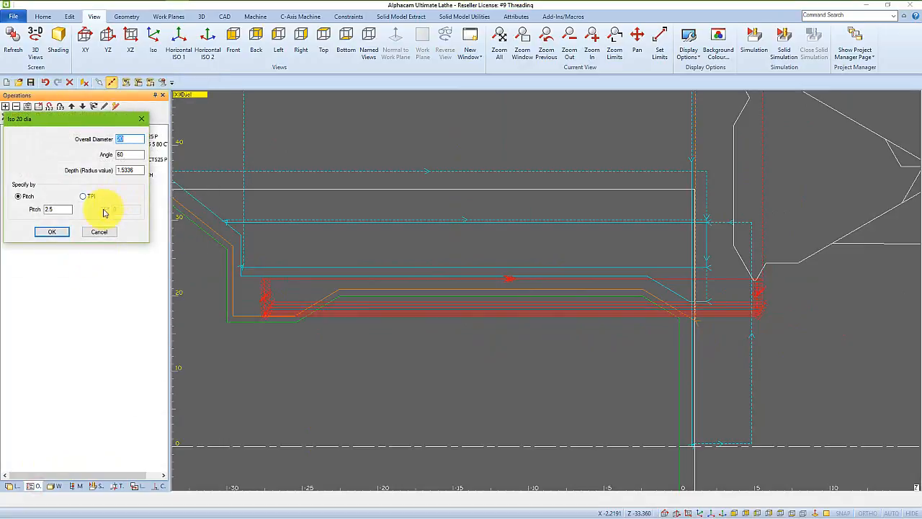
{"action": "left_click", "coordinate": [57, 234]}
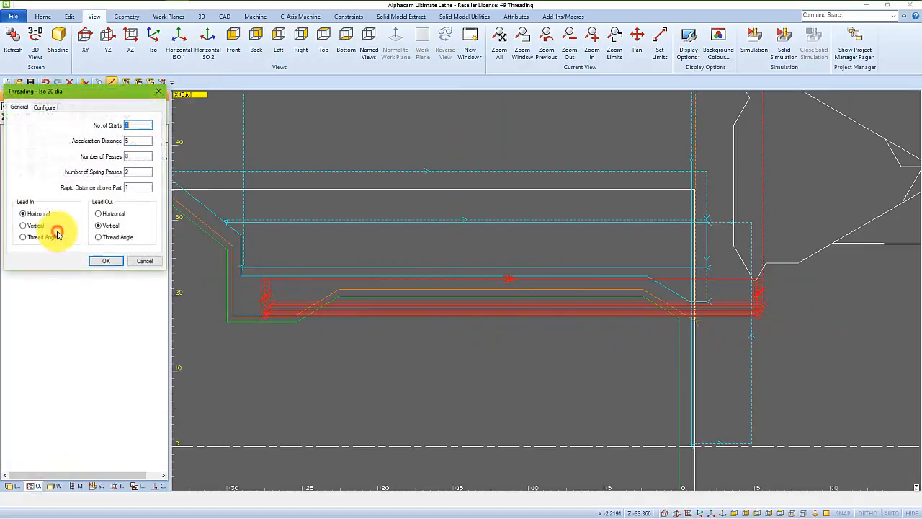
{"action": "left_click", "coordinate": [128, 187]}
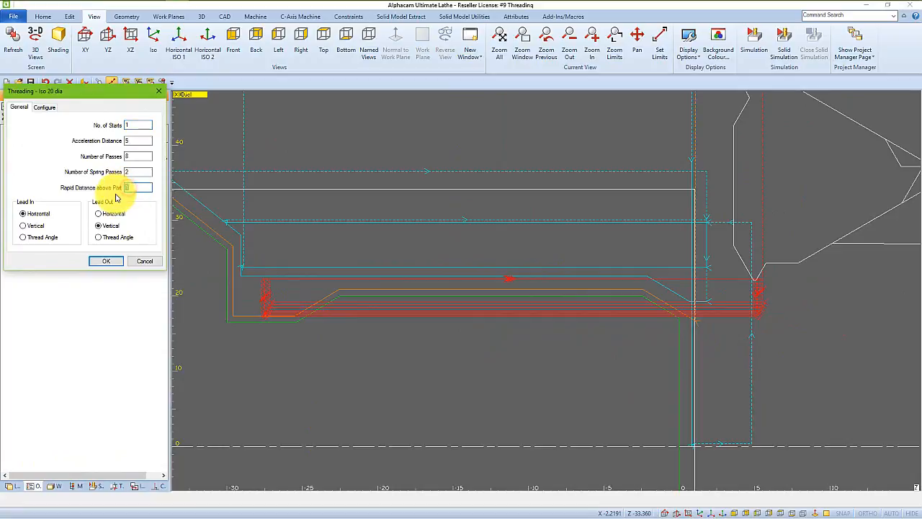
{"action": "left_click", "coordinate": [118, 261]}
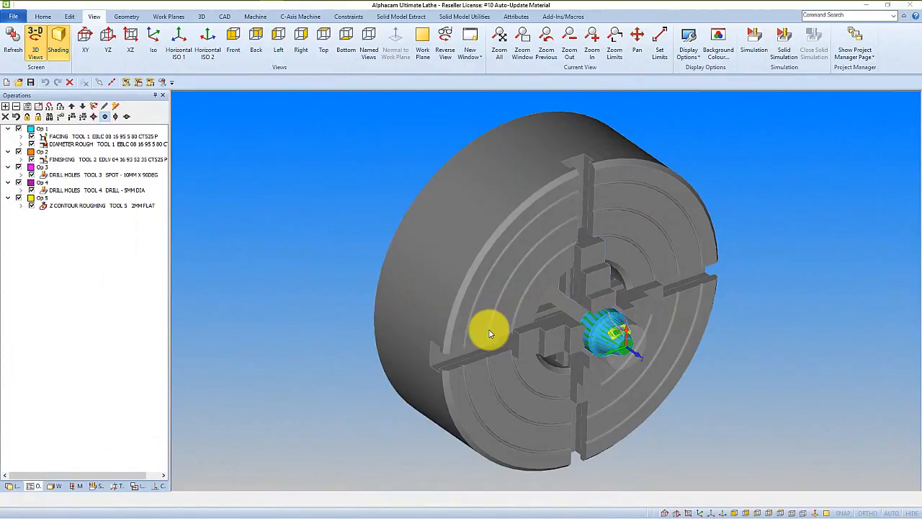
Run a sped-up solid simulation of the chucked conical part through to the contour pocket, then stop it.
{"action": "scroll", "coordinate": [644, 329], "scroll_direction": "up", "scroll_amount": 5}
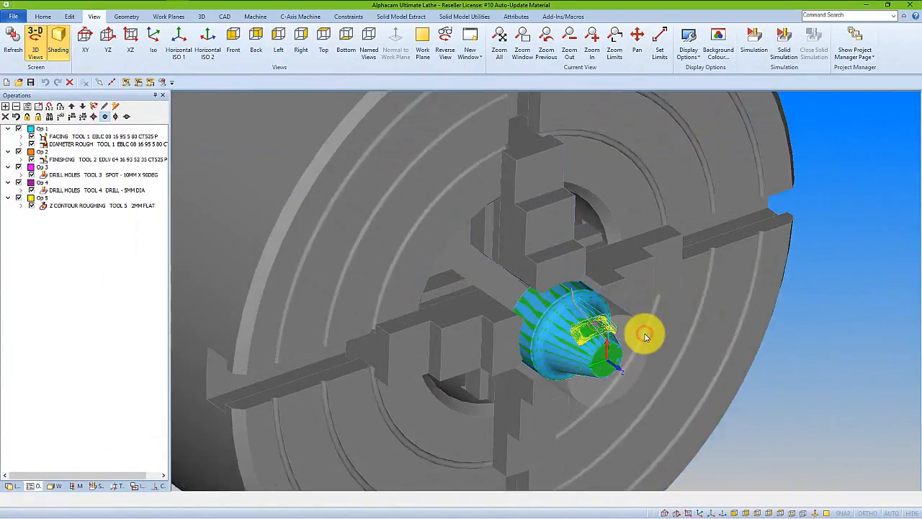
{"action": "scroll", "coordinate": [602, 346], "scroll_direction": "up", "scroll_amount": 4}
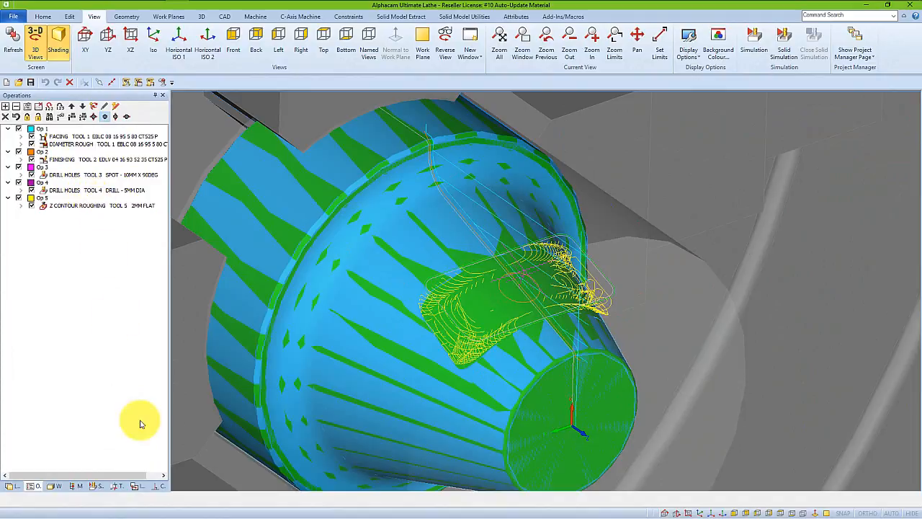
{"action": "left_click", "coordinate": [96, 486]}
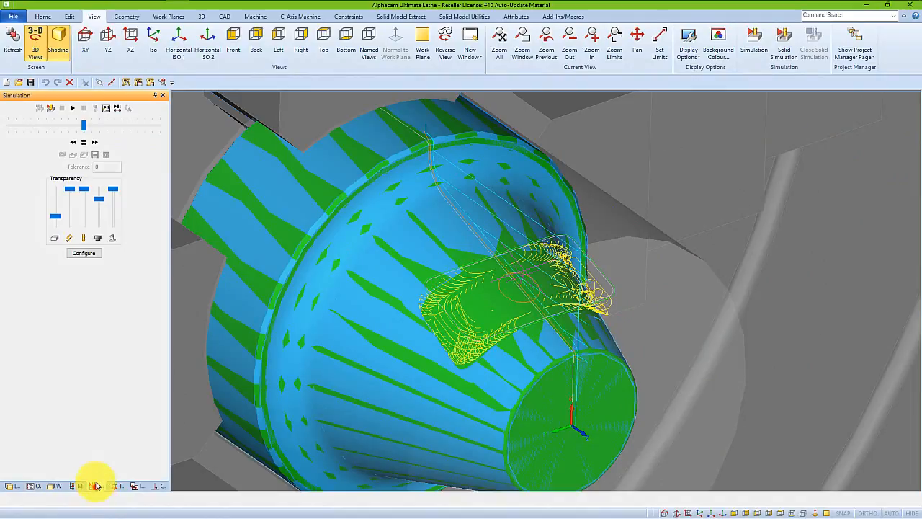
{"action": "left_click", "coordinate": [50, 108]}
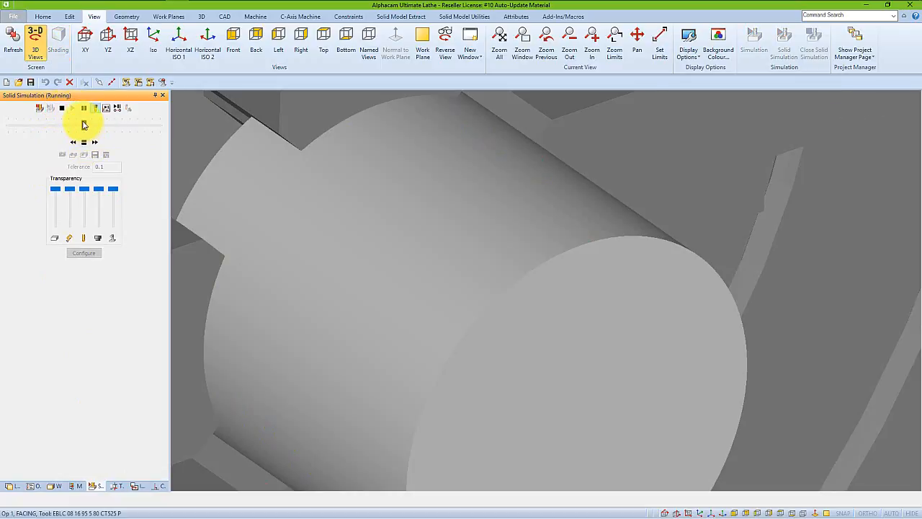
{"action": "left_click_drag", "start_coordinate": [85, 125], "coordinate": [140, 131]}
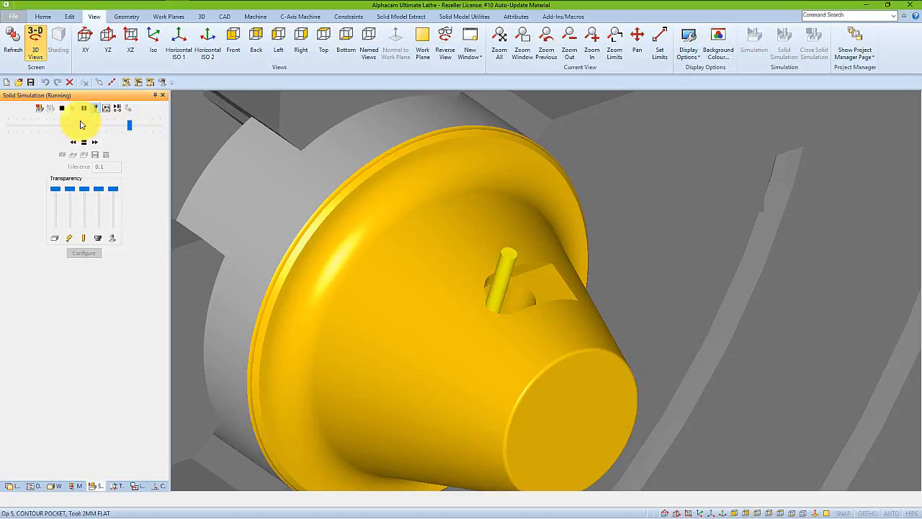
{"action": "left_click", "coordinate": [62, 108]}
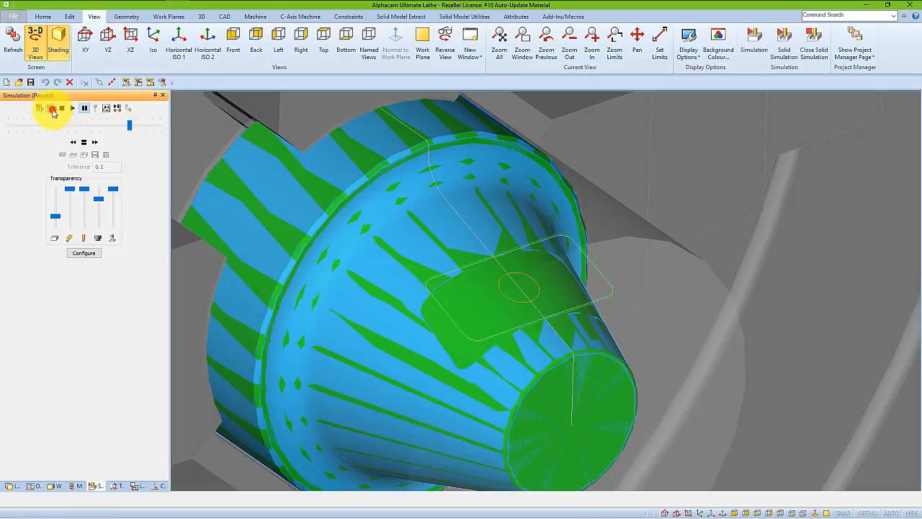
{"action": "left_click", "coordinate": [61, 108]}
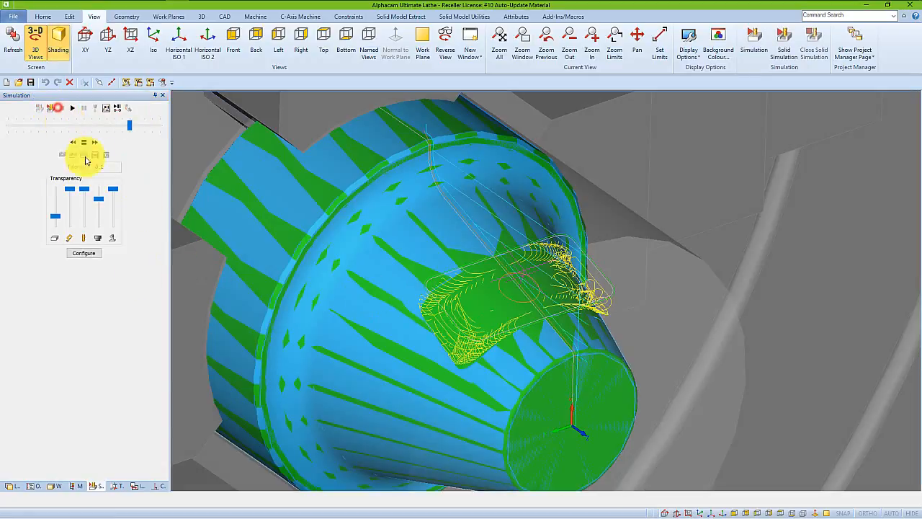
Set the Material geometry on the Construction layer as main material from Z -1 to -8, associated for auto-update.
{"action": "left_click", "coordinate": [32, 485]}
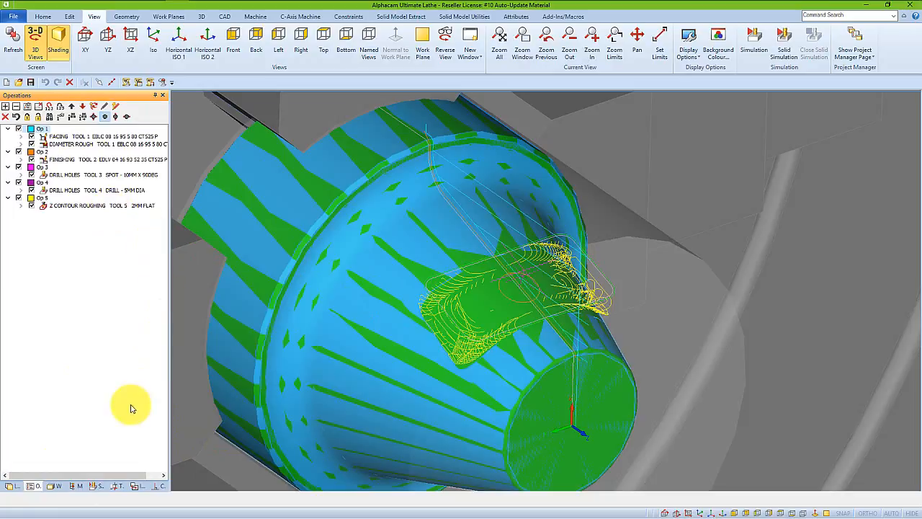
{"action": "left_click", "coordinate": [9, 486]}
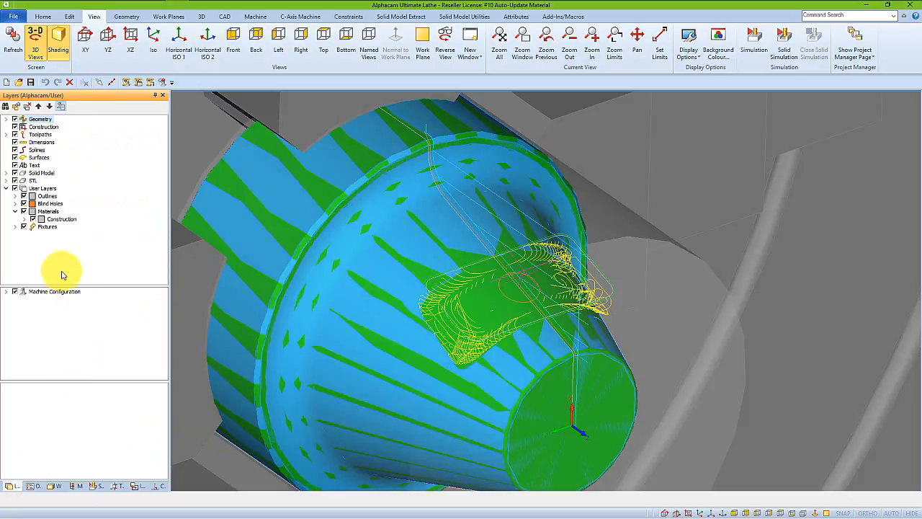
{"action": "left_click", "coordinate": [24, 219]}
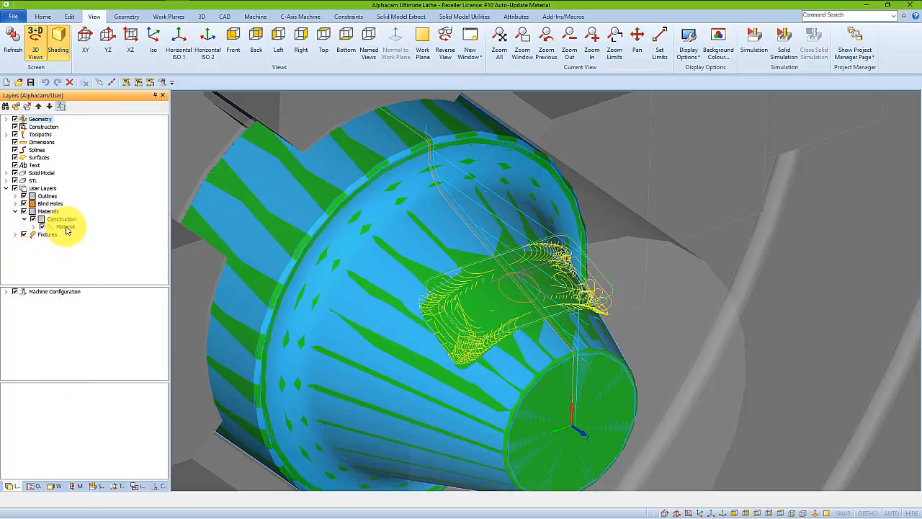
{"action": "right_click", "coordinate": [65, 228]}
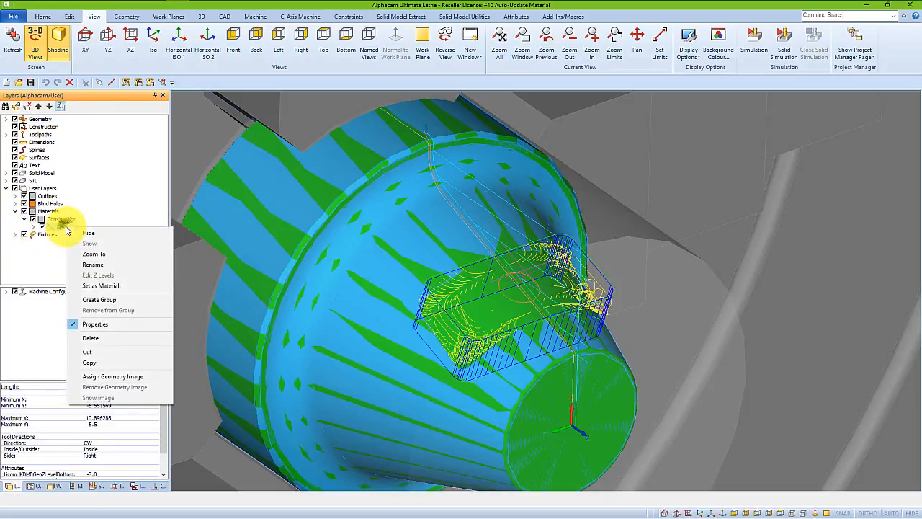
{"action": "left_click", "coordinate": [100, 286]}
{"action": "left_click_drag", "start_coordinate": [436, 158], "coordinate": [332, 139]}
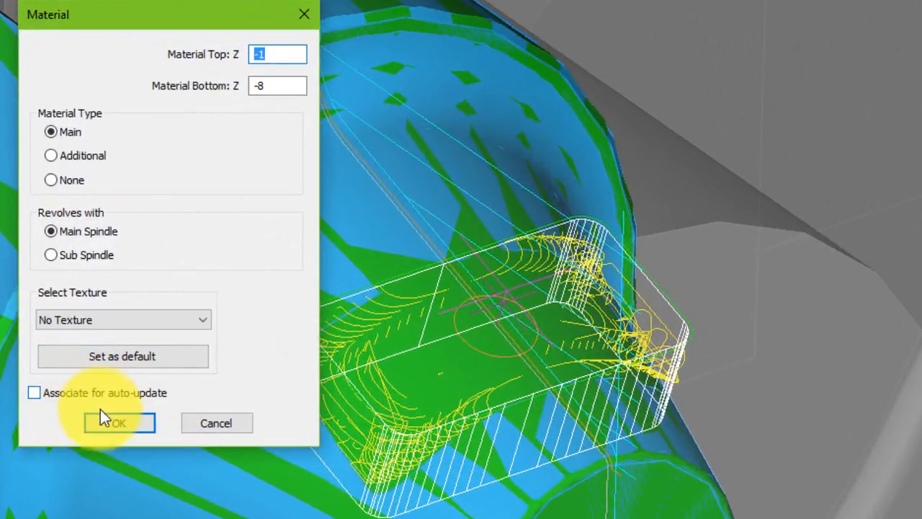
{"action": "left_click", "coordinate": [34, 394]}
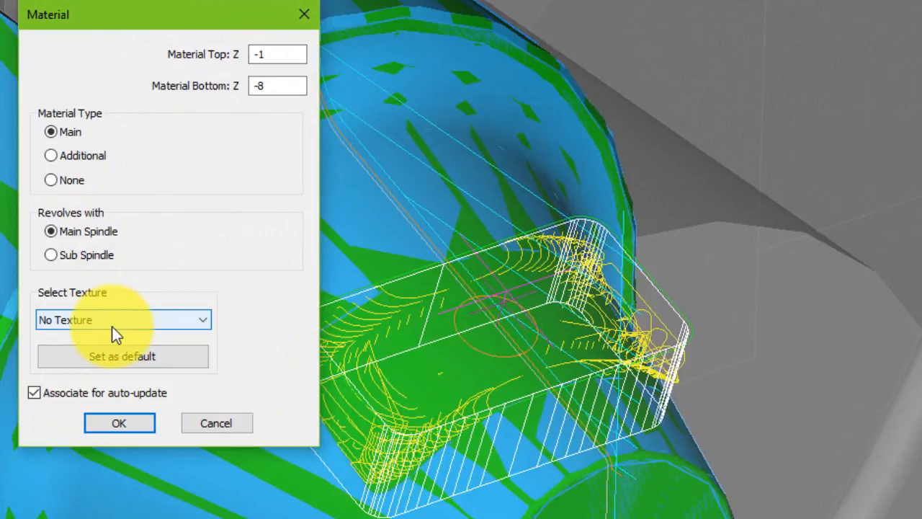
{"action": "left_click", "coordinate": [130, 424]}
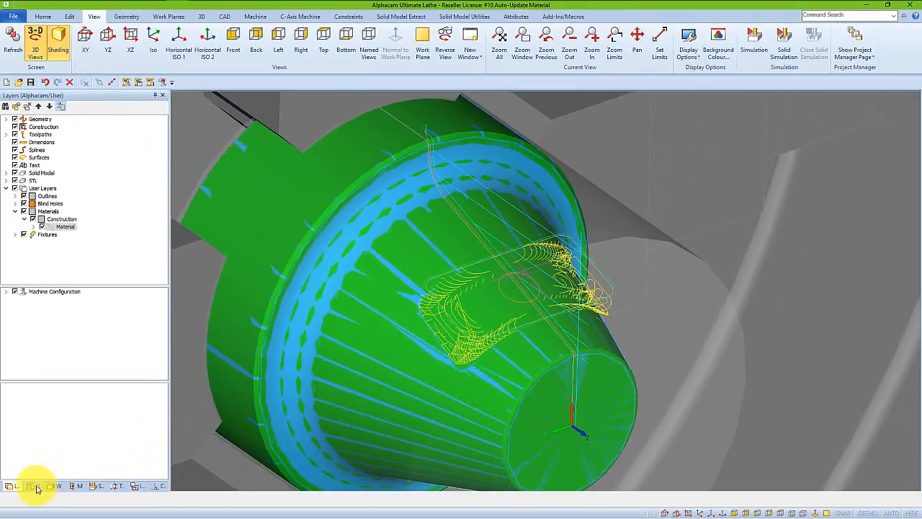
Edit the Z Contour Roughing operation to auto-update its material from previous operations, keeping its other machining settings.
{"action": "left_click", "coordinate": [34, 486]}
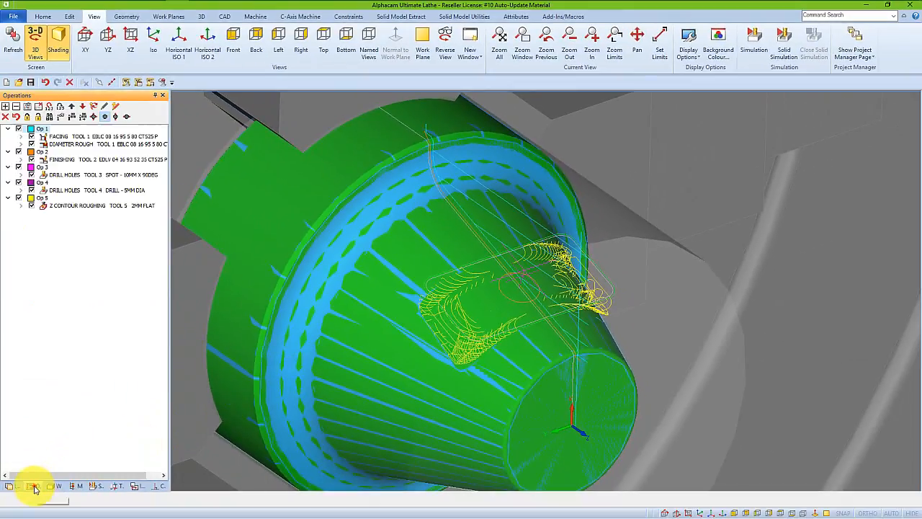
{"action": "right_click", "coordinate": [98, 205]}
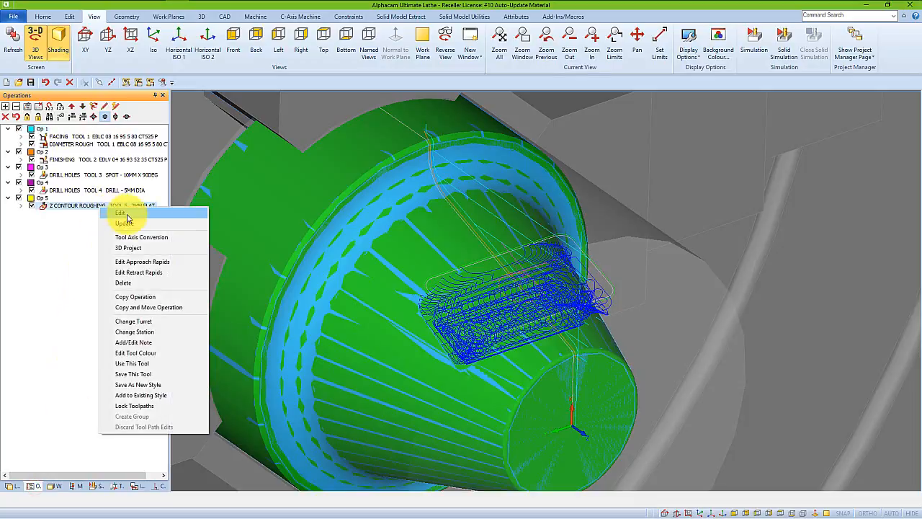
{"action": "left_click", "coordinate": [127, 215]}
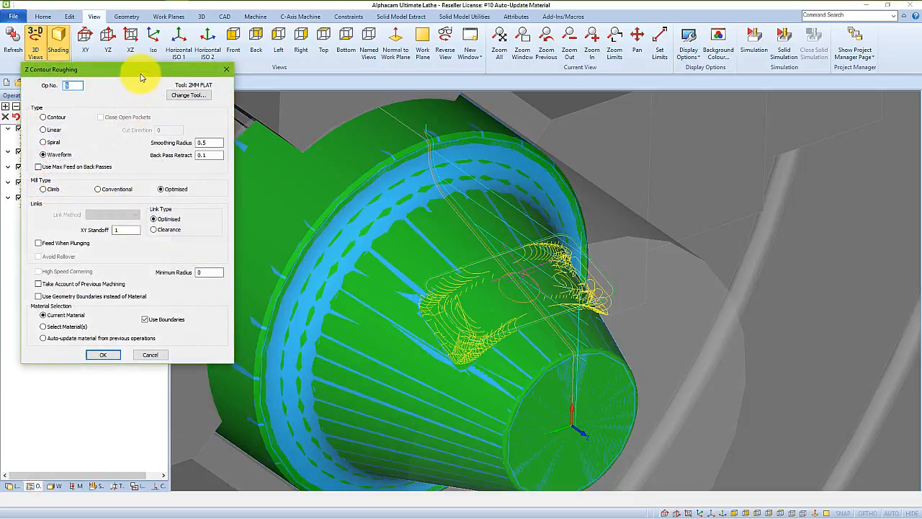
{"action": "left_click_drag", "start_coordinate": [141, 77], "coordinate": [284, 55]}
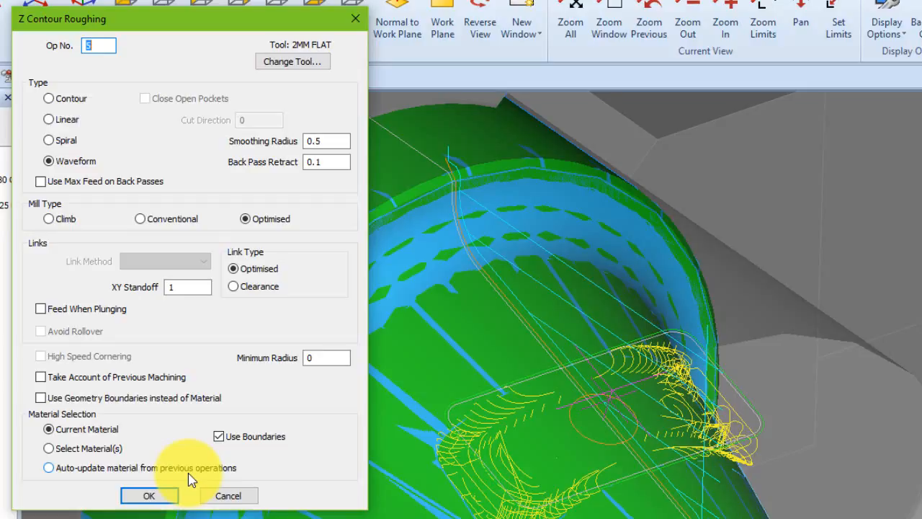
{"action": "left_click", "coordinate": [49, 468]}
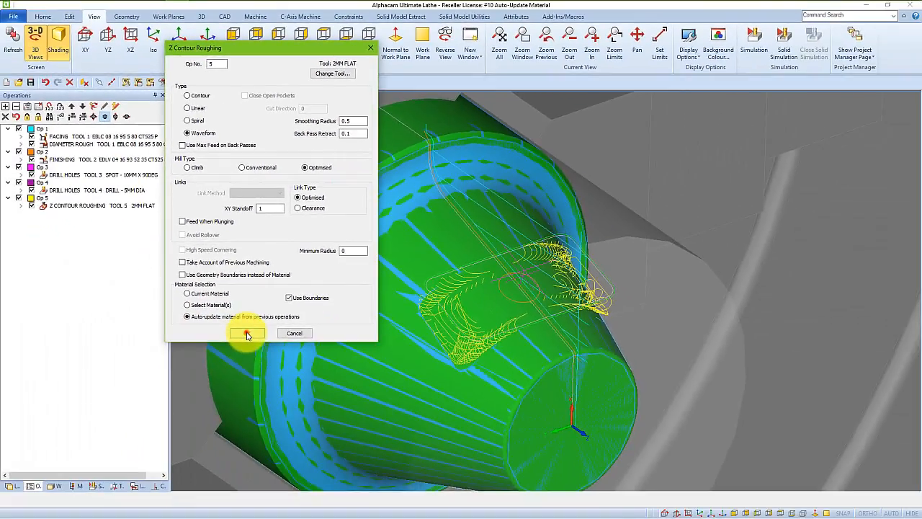
{"action": "left_click", "coordinate": [247, 333]}
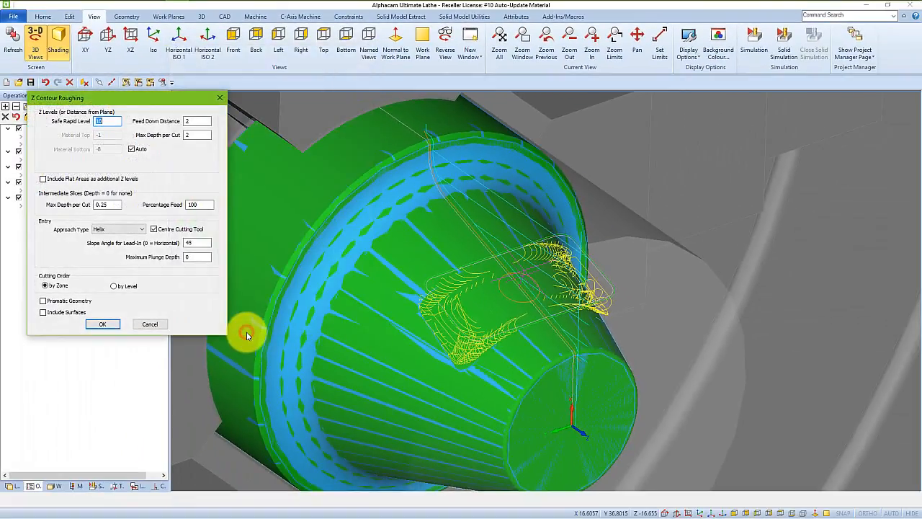
{"action": "left_click", "coordinate": [103, 325]}
{"action": "left_click", "coordinate": [105, 325]}
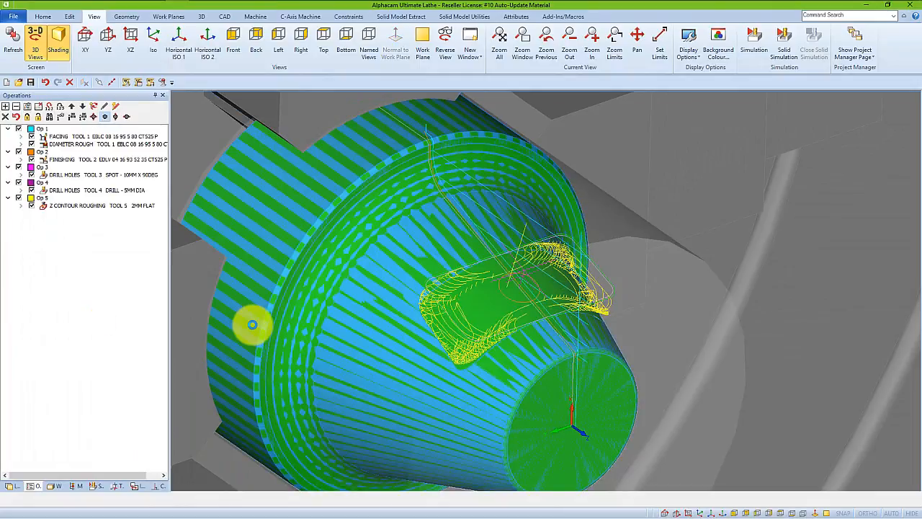
Run a solid simulation of the part with the recalculated Z contour roughing tool path.
{"action": "left_click", "coordinate": [94, 486]}
{"action": "left_click", "coordinate": [50, 107]}
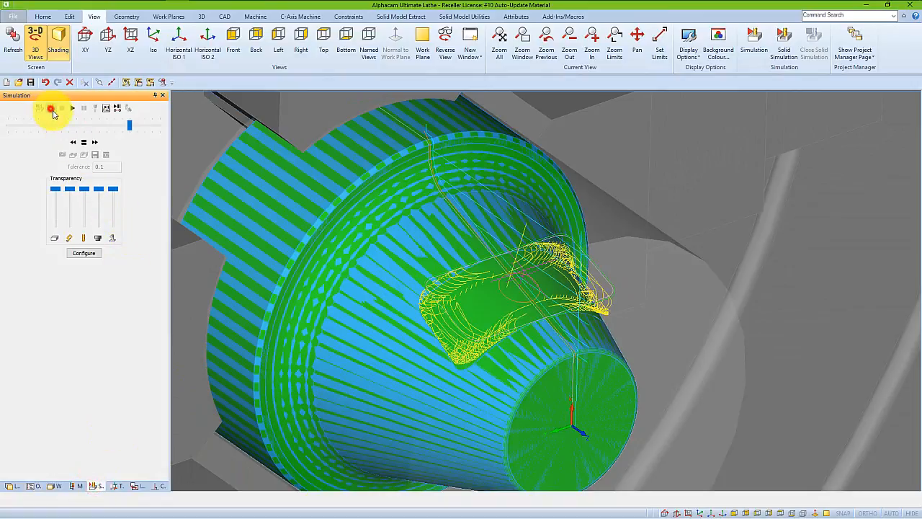
{"action": "left_click", "coordinate": [73, 108]}
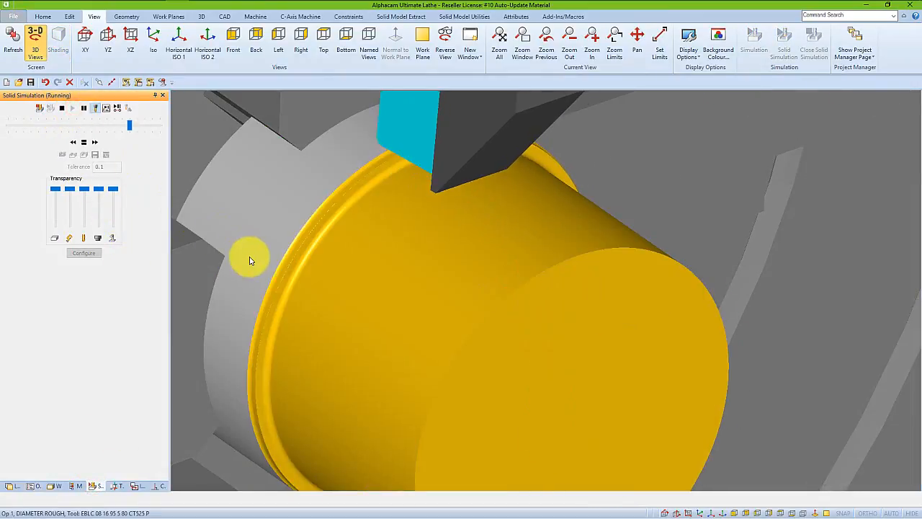